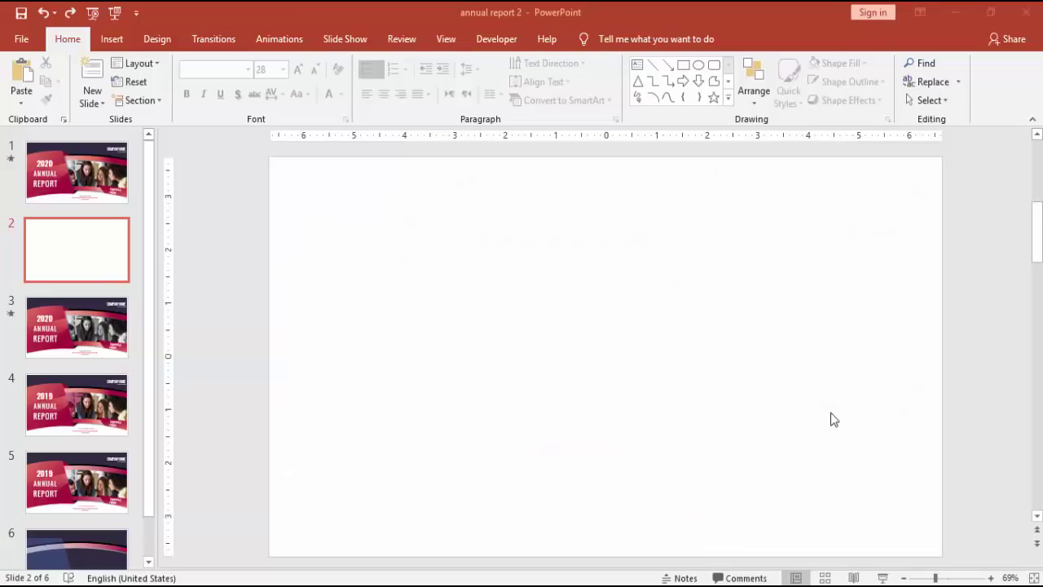
# - Fill slide 2's background with the solid Dark Purple recent colour
pyautogui.rightClick(593, 305)
pyautogui.click(675, 439)
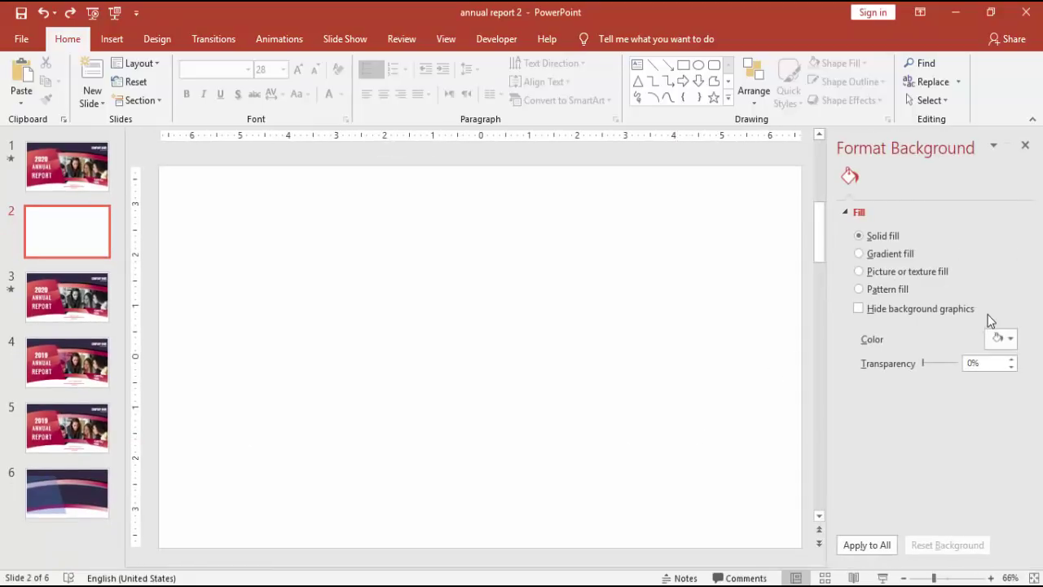
pyautogui.click(1010, 339)
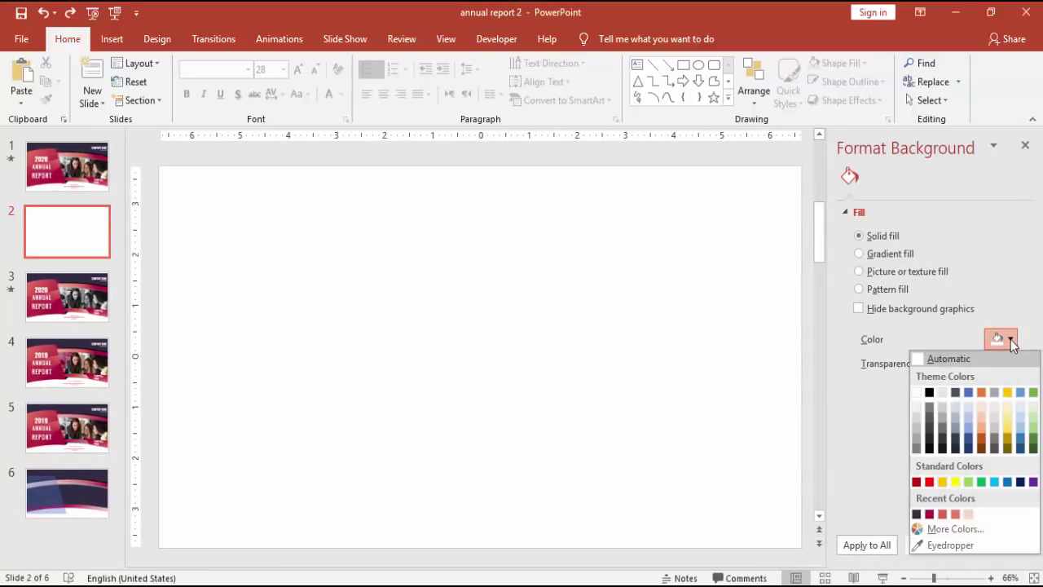
pyautogui.click(916, 515)
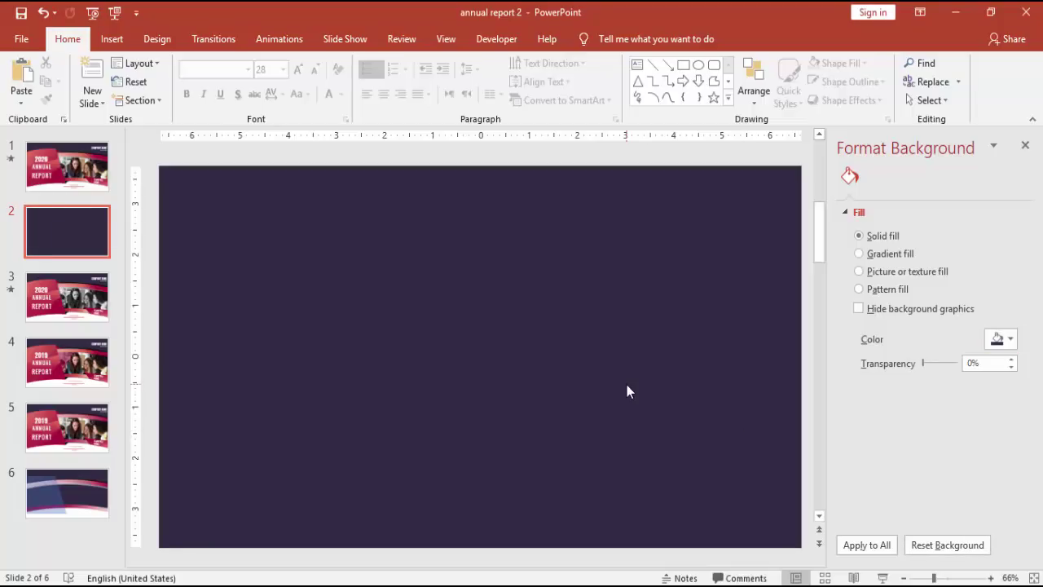
# - Draw a full-width rectangle band 0.48" tall across the upper slide, with no outline
pyautogui.click(112, 40)
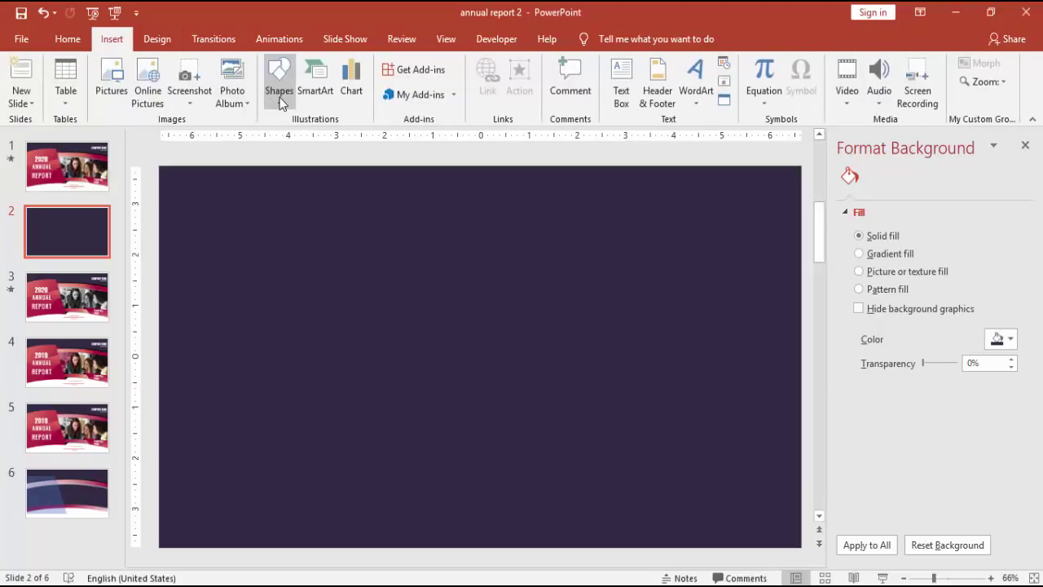
pyautogui.click(279, 90)
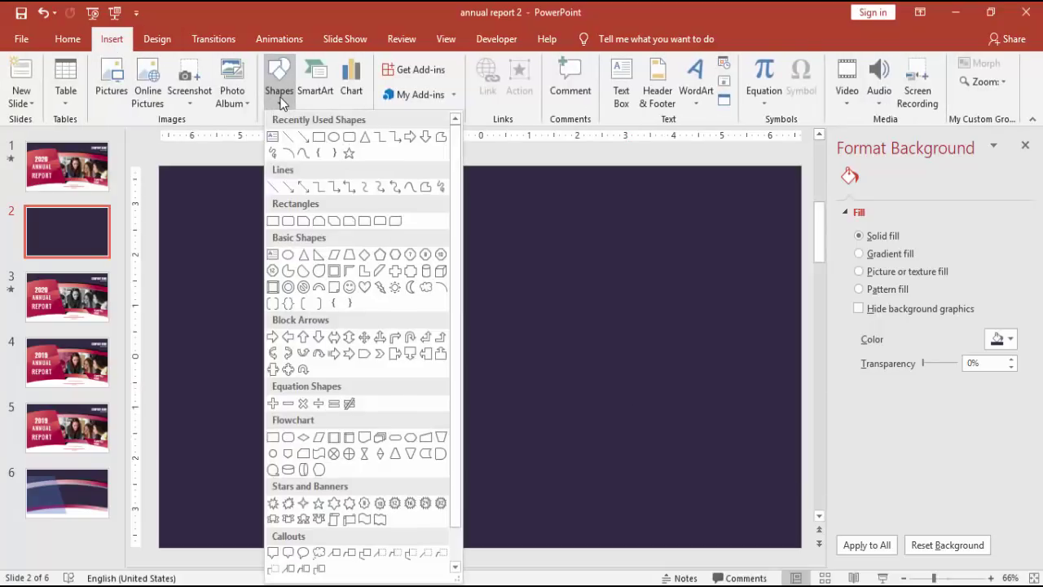
pyautogui.click(273, 222)
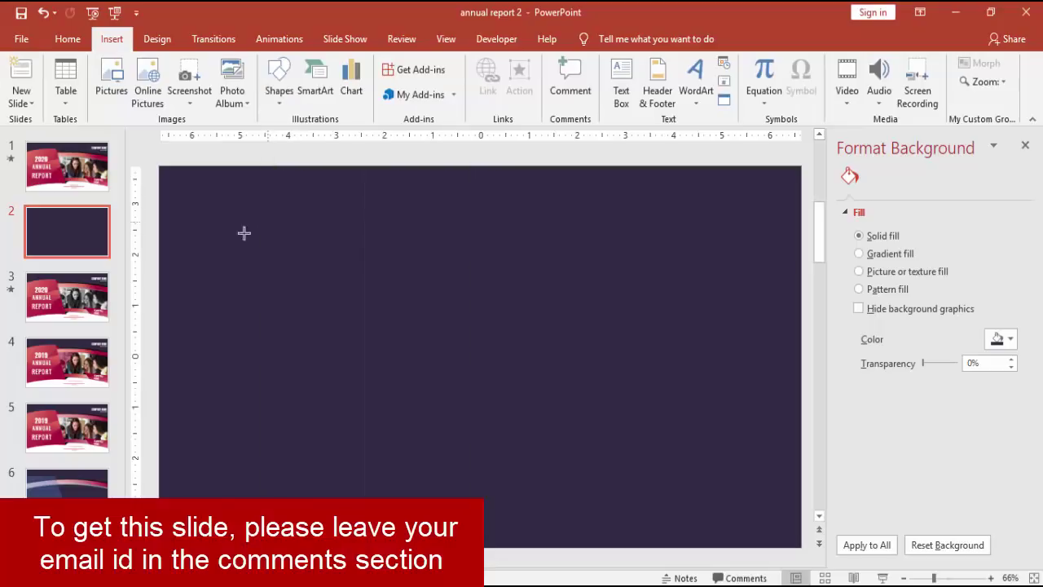
pyautogui.moveTo(163, 247)
pyautogui.mouseDown()
pyautogui.moveTo(449, 275)
pyautogui.moveTo(803, 281)
pyautogui.mouseUp()
pyautogui.moveTo(671, 270)
pyautogui.mouseDown()
pyautogui.moveTo(670, 295)
pyautogui.moveTo(637, 282)
pyautogui.mouseUp()
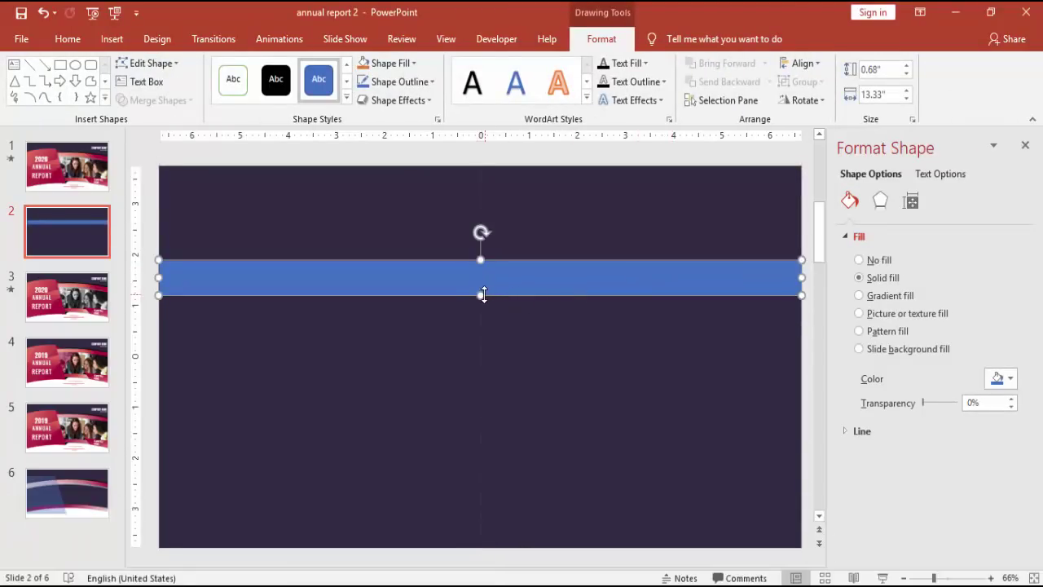
pyautogui.moveTo(483, 295); pyautogui.dragTo(483, 284)
pyautogui.click(412, 82)
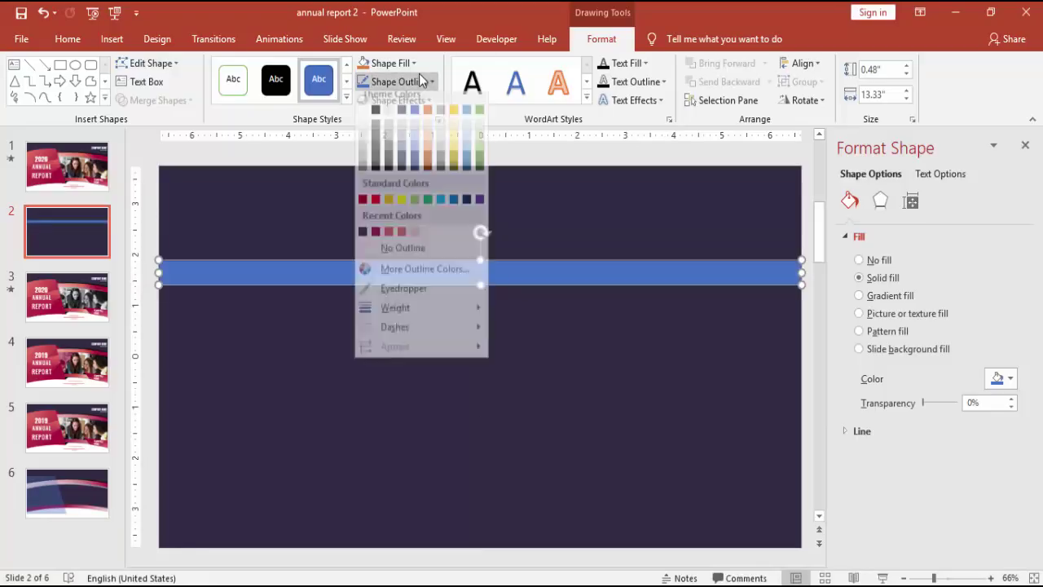
pyautogui.click(418, 260)
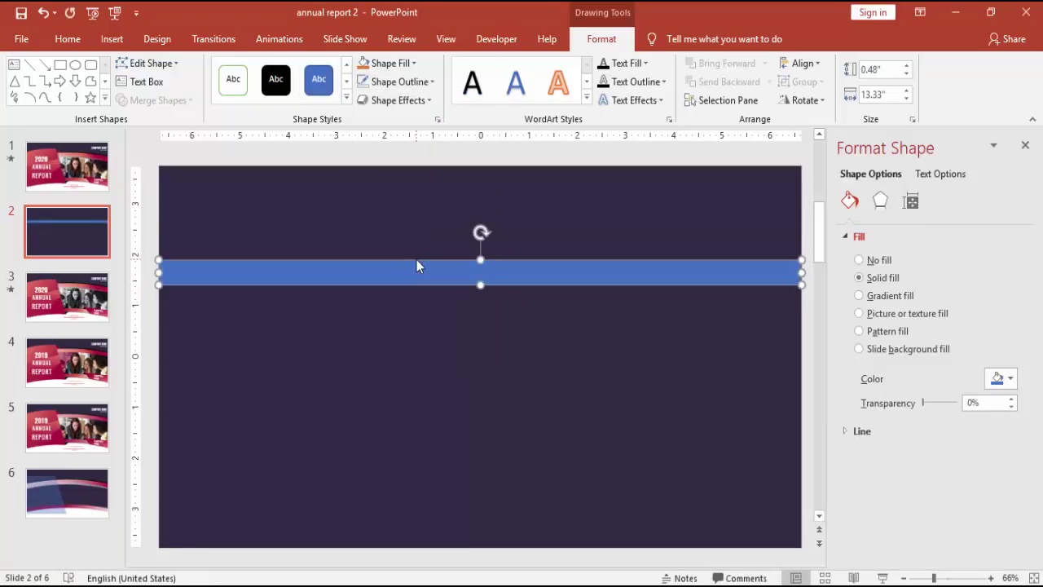
# - Edit the band's four corner points to curve its top and bottom edges upward, reaching 0.87" tall
pyautogui.rightClick(642, 278)
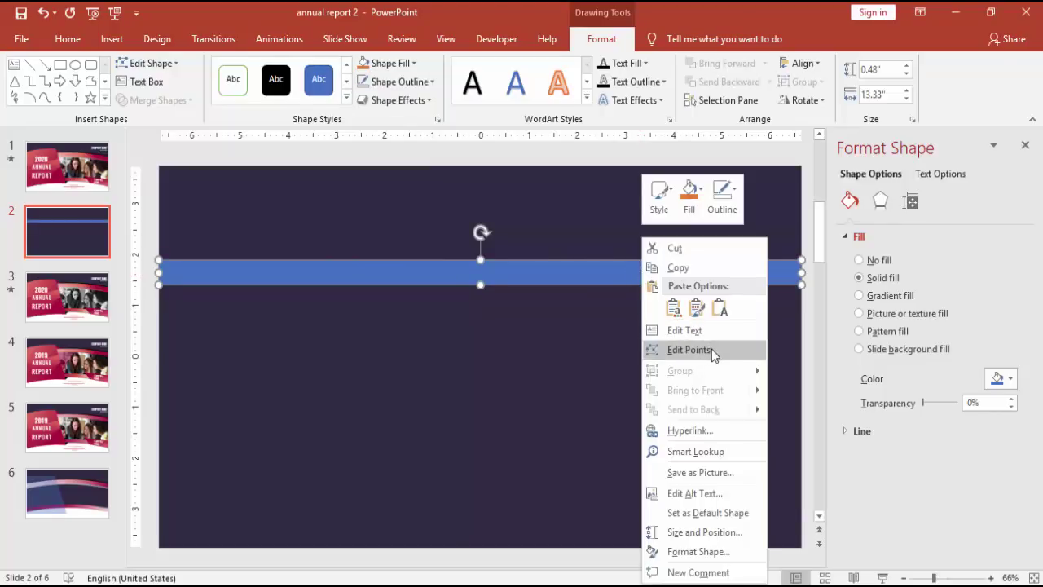
pyautogui.click(689, 349)
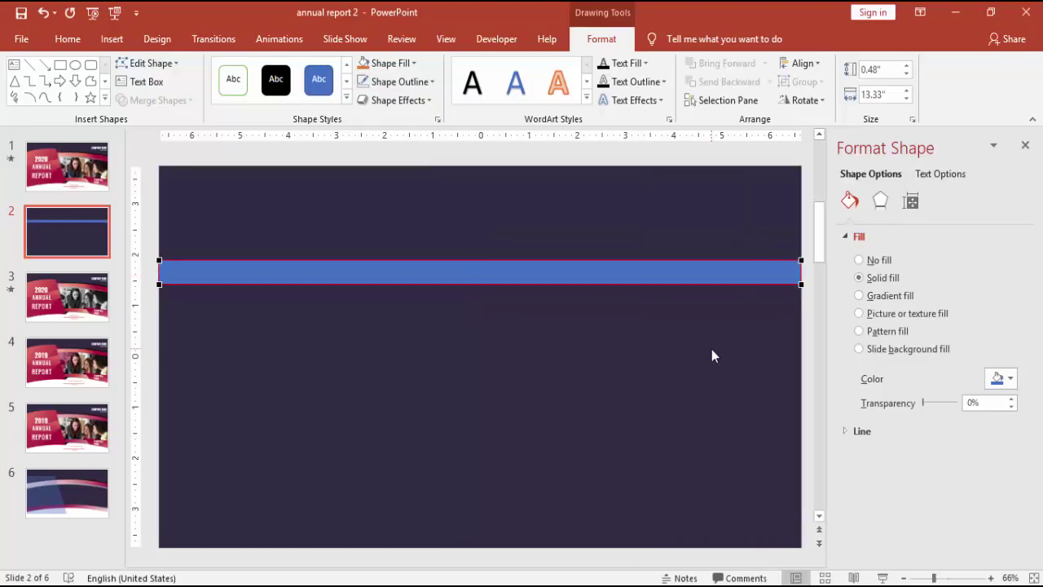
pyautogui.click(803, 261)
pyautogui.moveTo(586, 258); pyautogui.dragTo(585, 231)
pyautogui.click(159, 261)
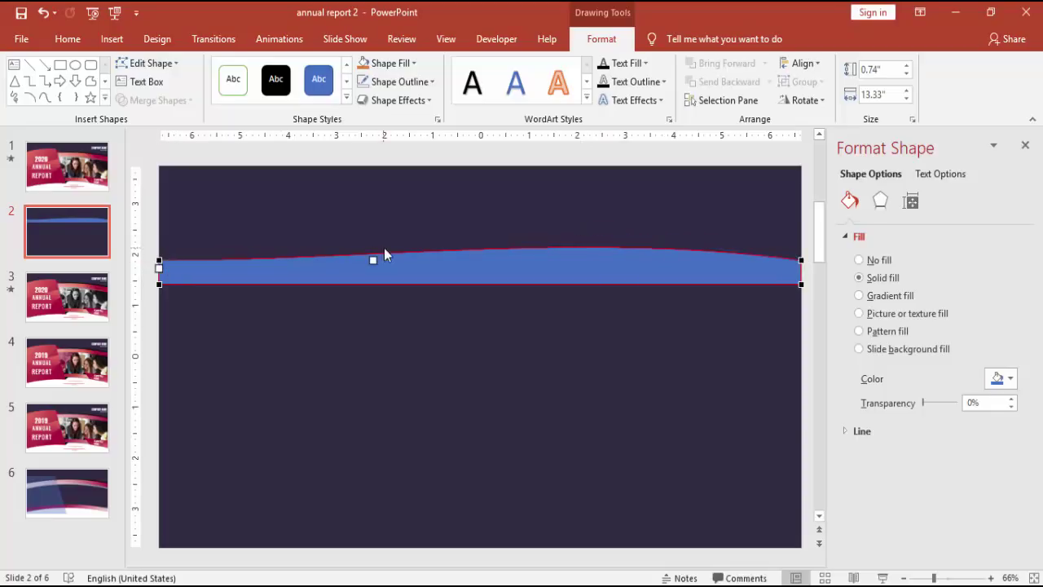
pyautogui.moveTo(372, 259); pyautogui.dragTo(371, 236)
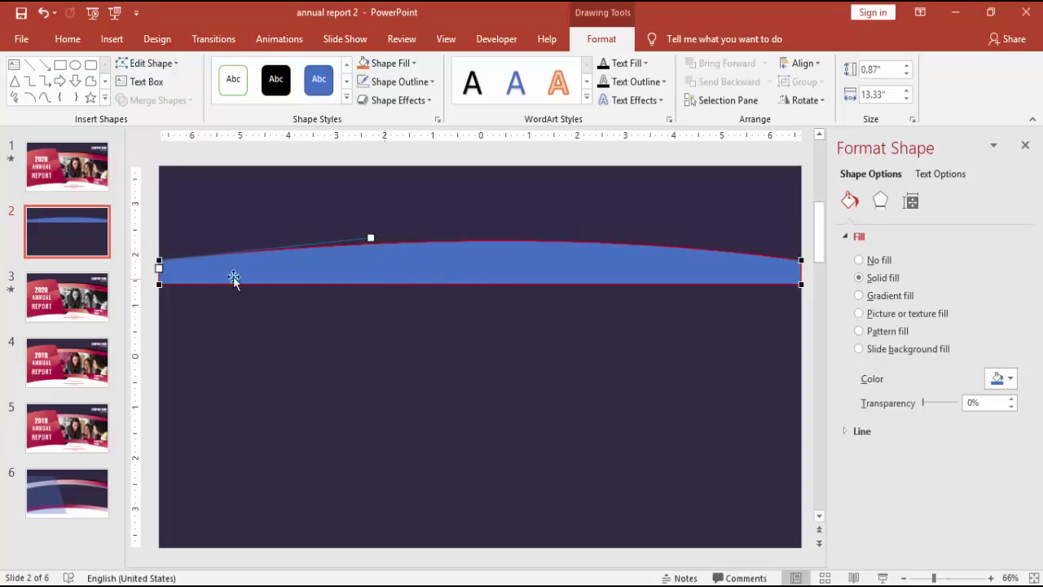
pyautogui.click(162, 284)
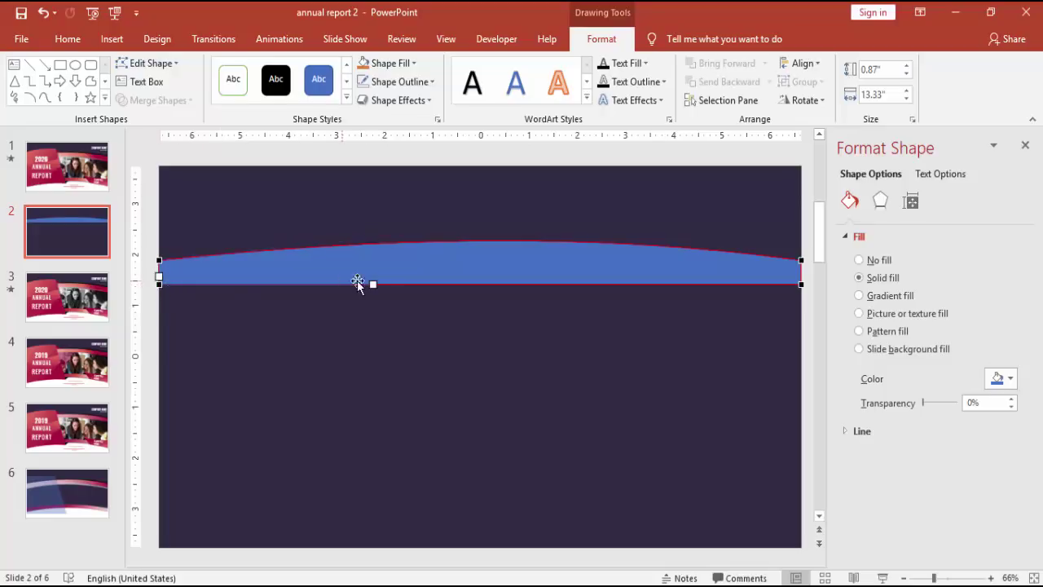
pyautogui.moveTo(372, 283); pyautogui.dragTo(374, 261)
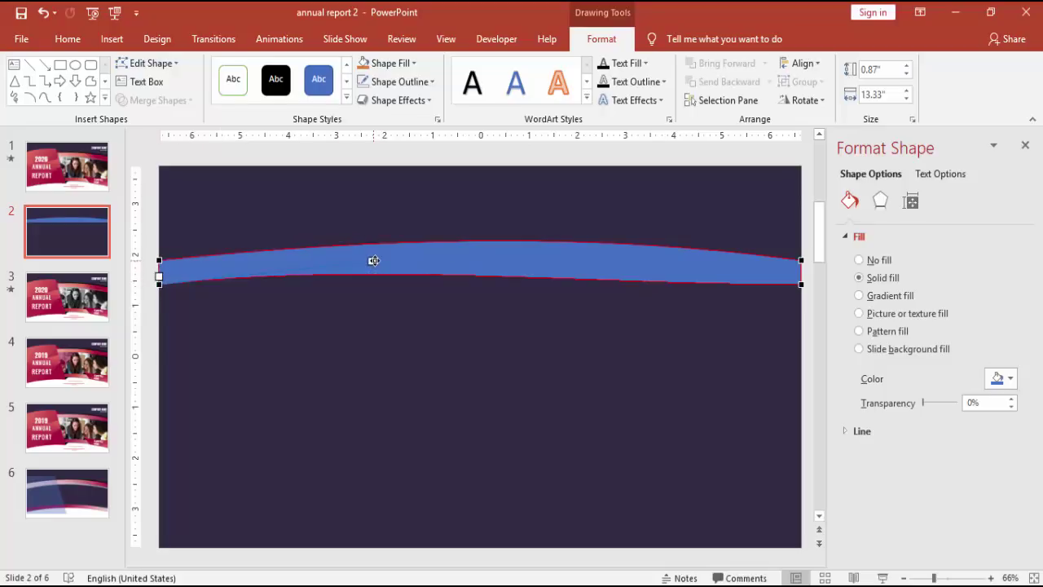
pyautogui.click(802, 283)
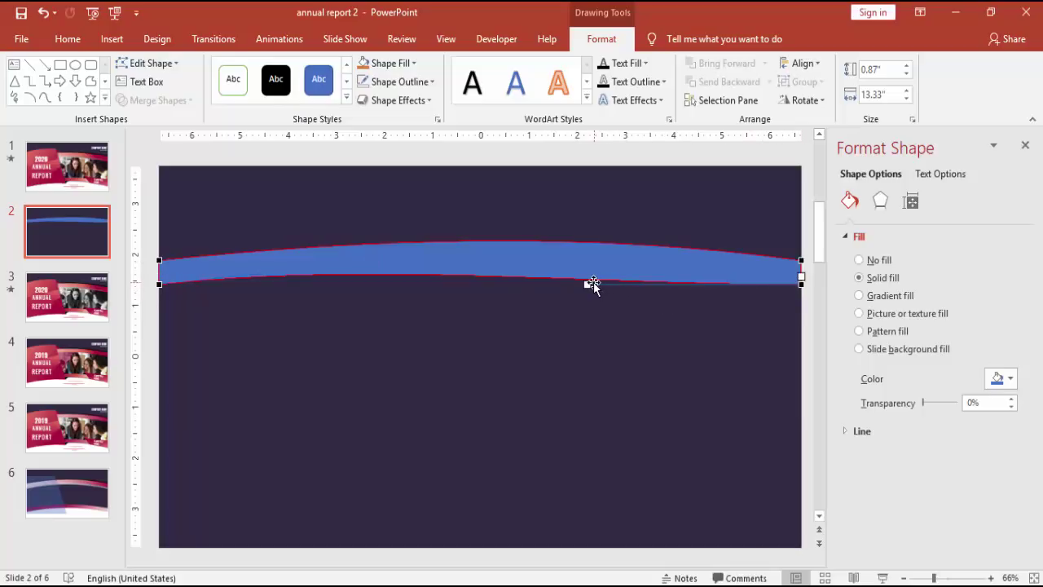
pyautogui.moveTo(587, 283); pyautogui.dragTo(589, 258)
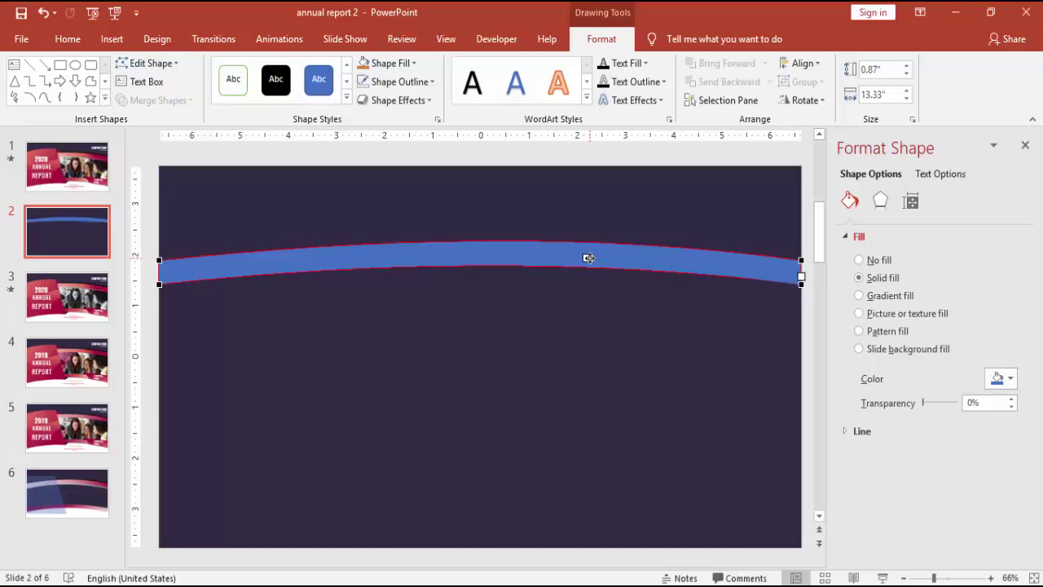
pyautogui.click(588, 305)
# - Give the curved band a gradient fill, remove the extra stops, and make the 100% stop crimson
pyautogui.click(497, 261)
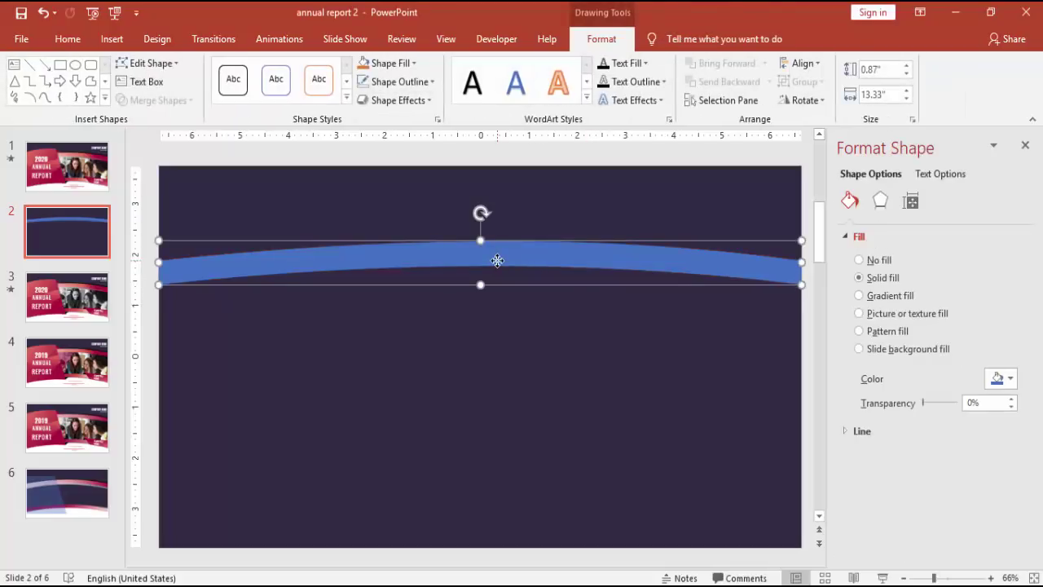
pyautogui.click(893, 297)
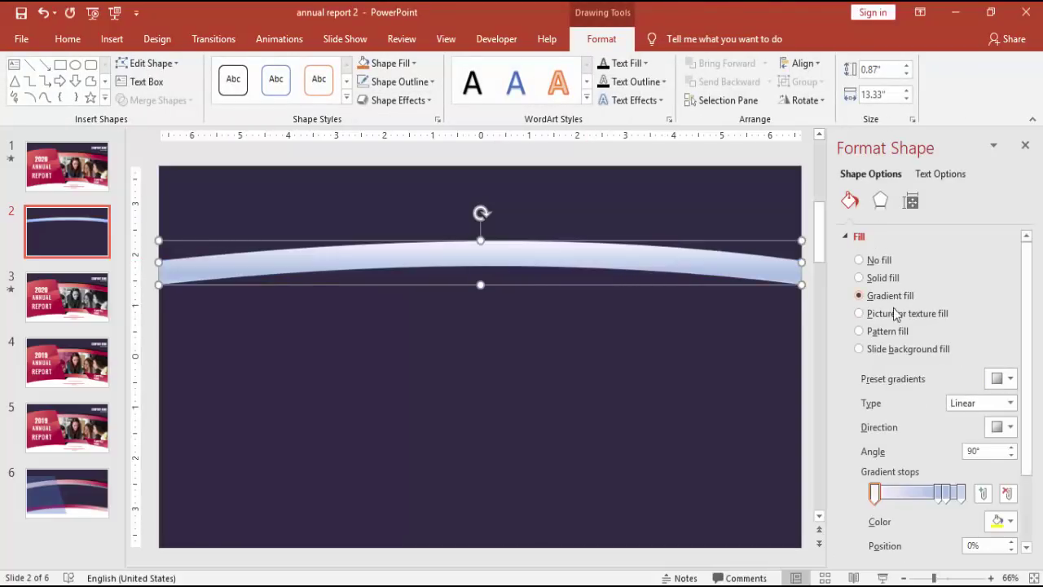
pyautogui.click(944, 497)
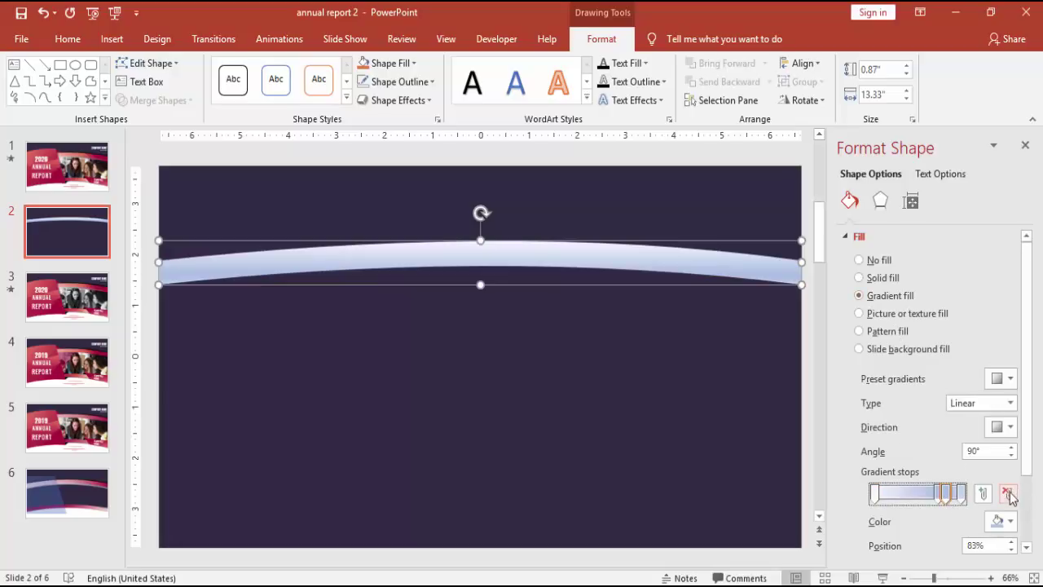
pyautogui.click(1008, 494)
pyautogui.click(1007, 493)
pyautogui.click(961, 494)
pyautogui.click(1003, 521)
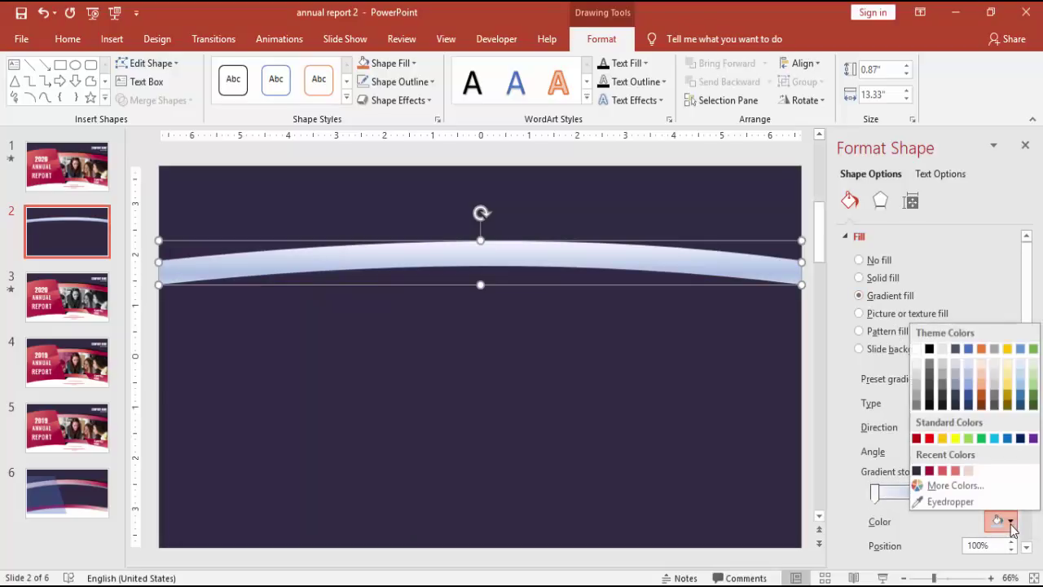
pyautogui.click(930, 471)
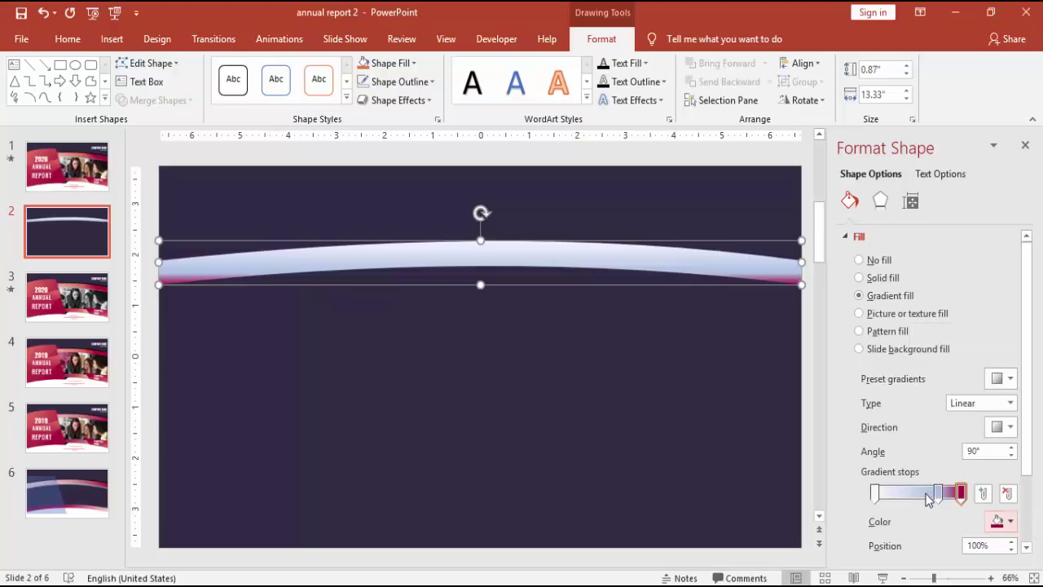
# - Colour the 74% gradient stop coral red and the 0% stop light pink
pyautogui.click(939, 492)
pyautogui.click(1003, 521)
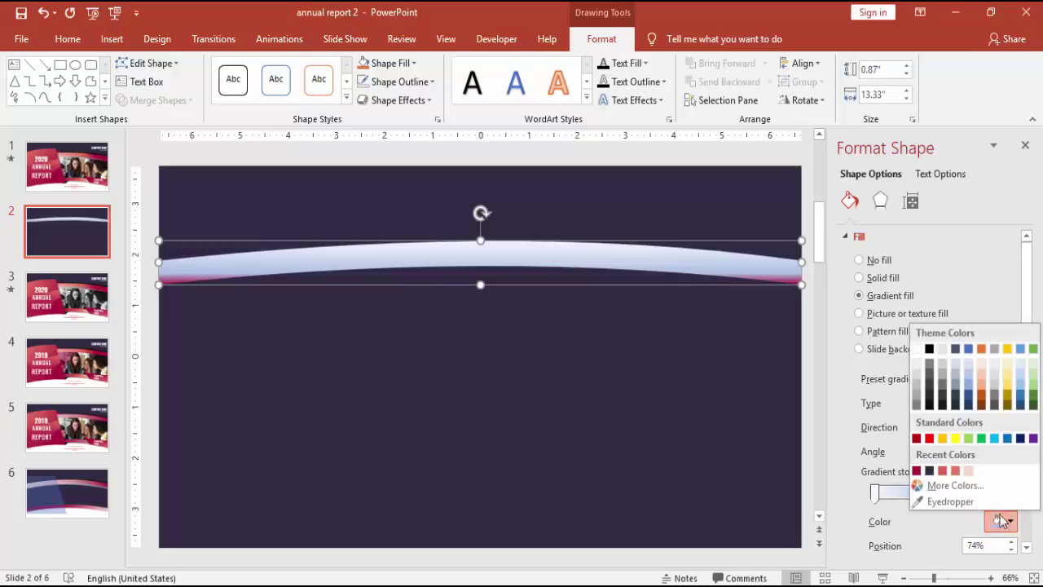
pyautogui.click(944, 471)
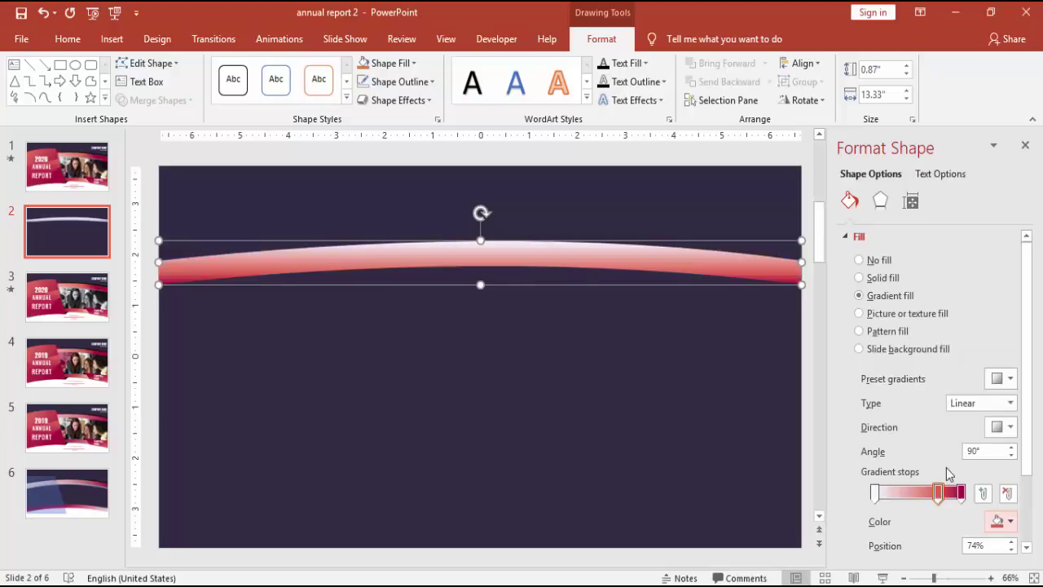
pyautogui.click(874, 493)
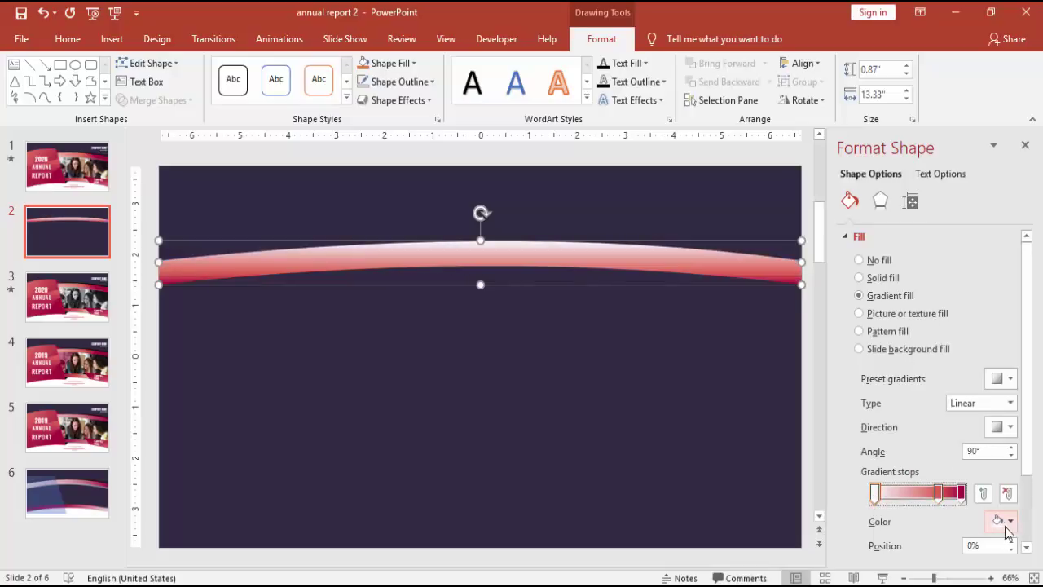
pyautogui.click(1002, 520)
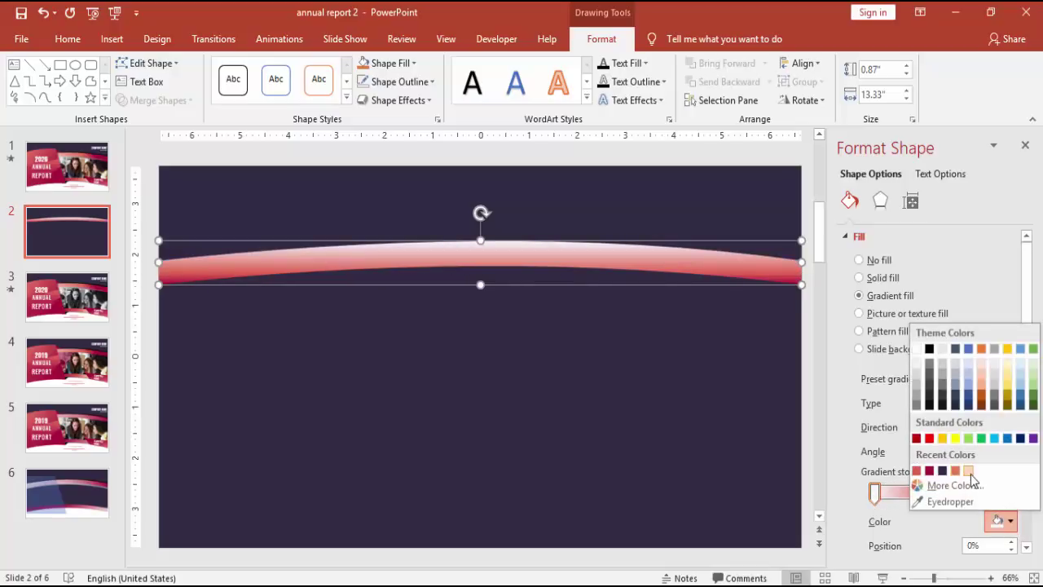
pyautogui.click(967, 471)
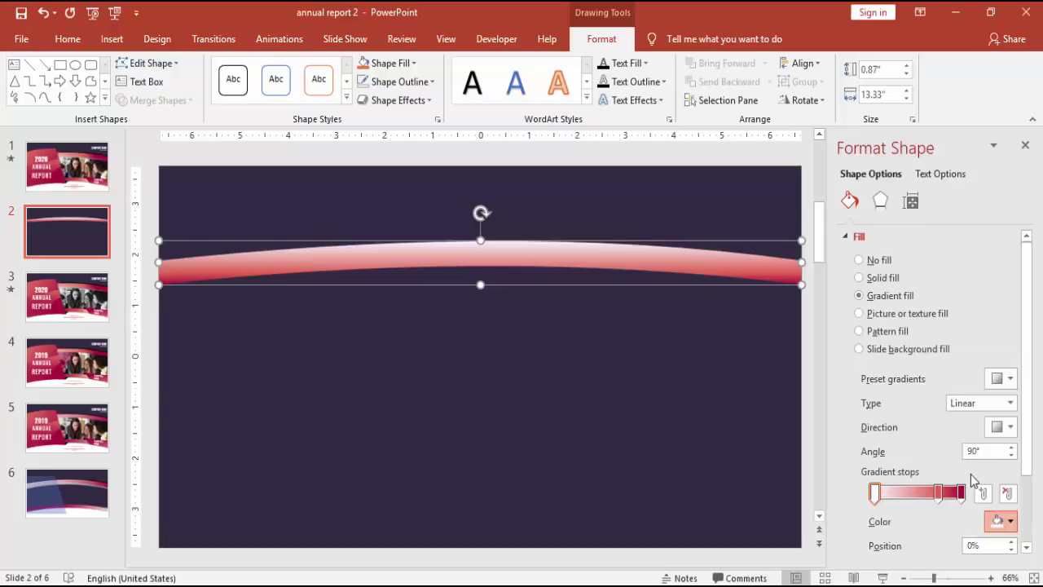
# - Keep the gradient Linear and set it to run left to right at 0°
pyautogui.click(1008, 412)
pyautogui.click(1008, 420)
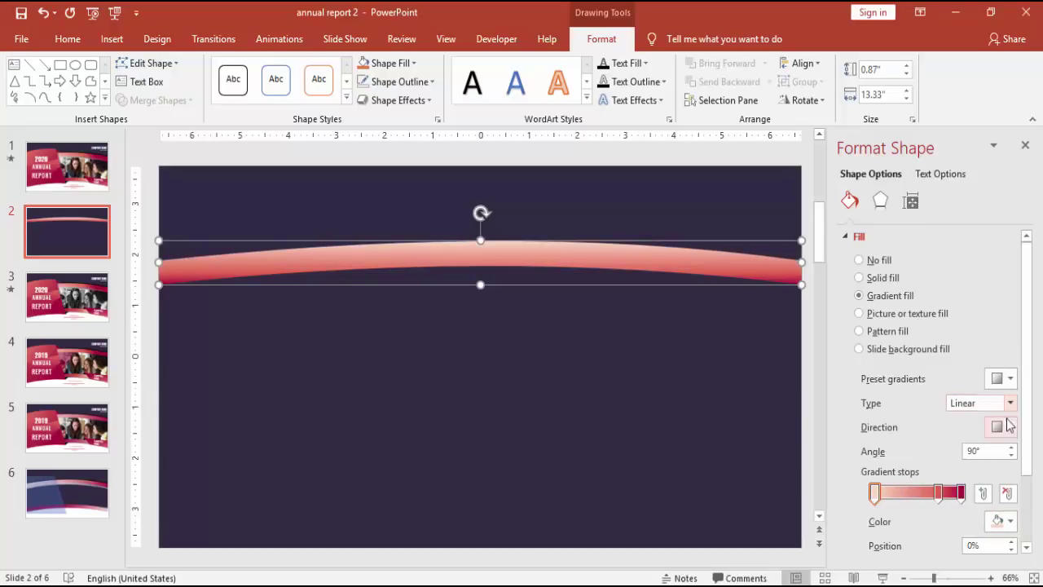
pyautogui.click(1010, 429)
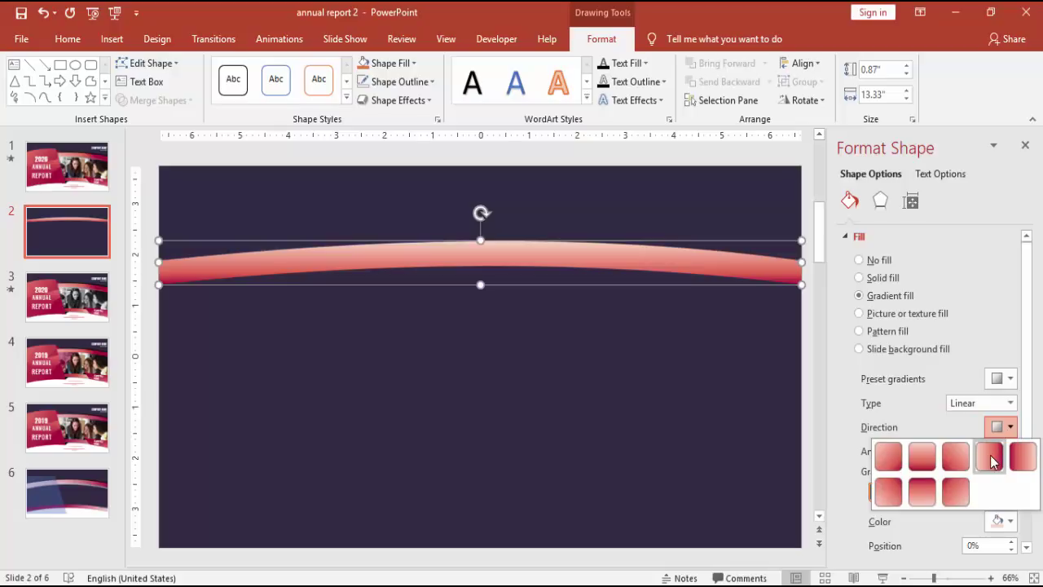
pyautogui.click(994, 453)
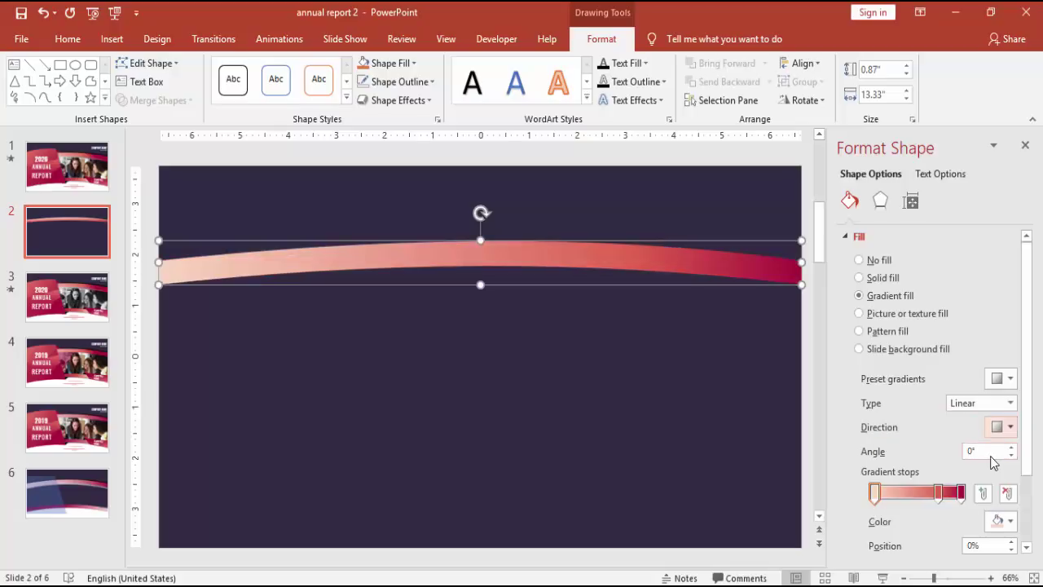
pyautogui.click(874, 495)
pyautogui.click(731, 380)
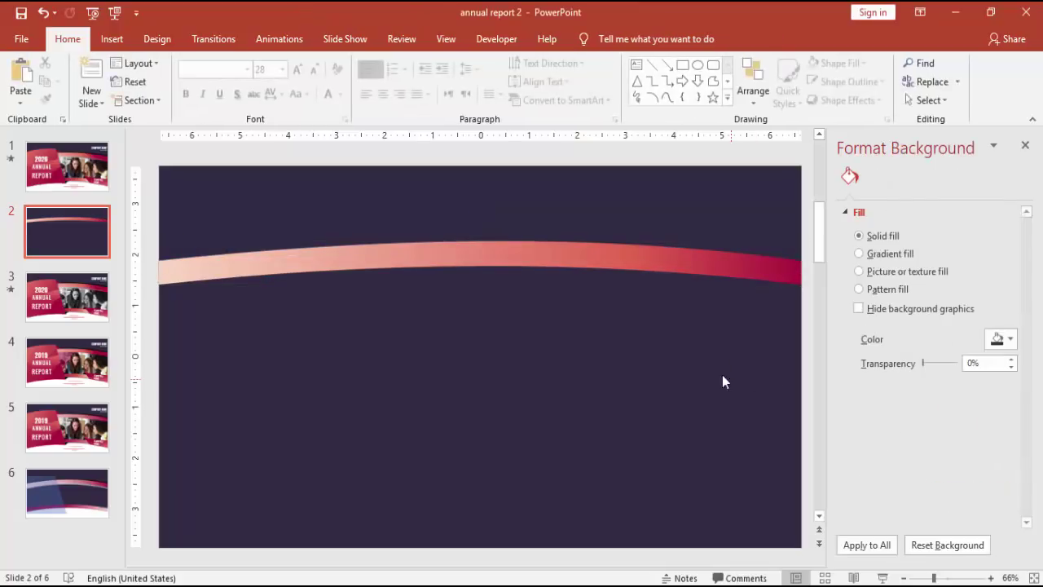
# - Fill the band copy solid black, move it up, send it backward, and nudge it down
pyautogui.click(494, 251)
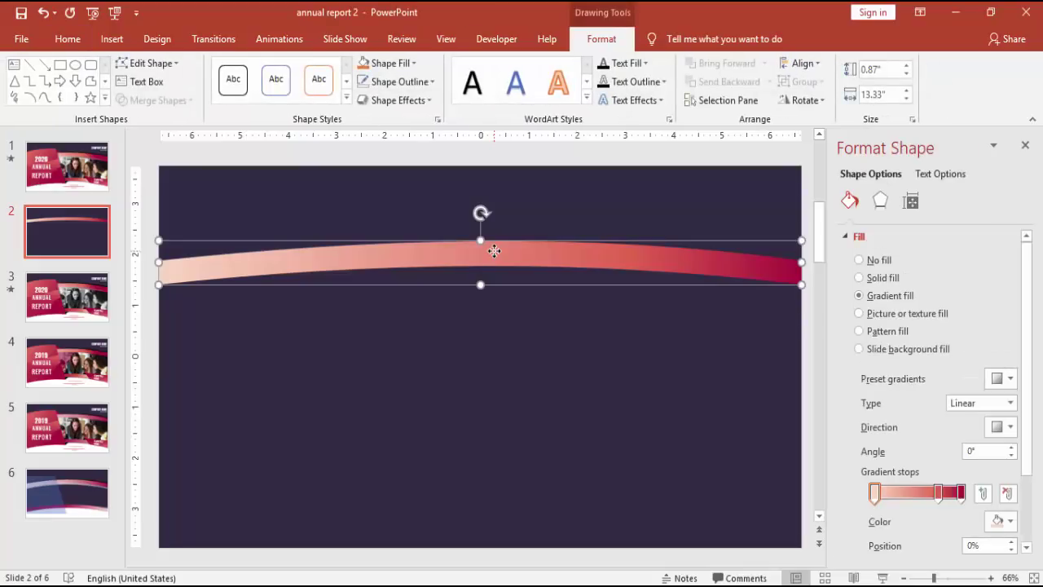
pyautogui.click(383, 63)
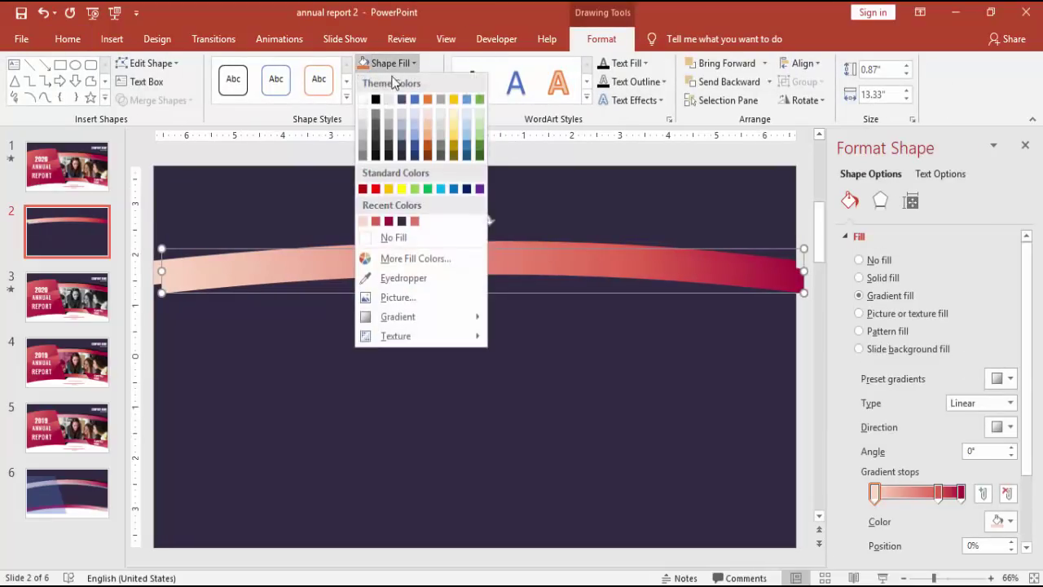
pyautogui.click(375, 101)
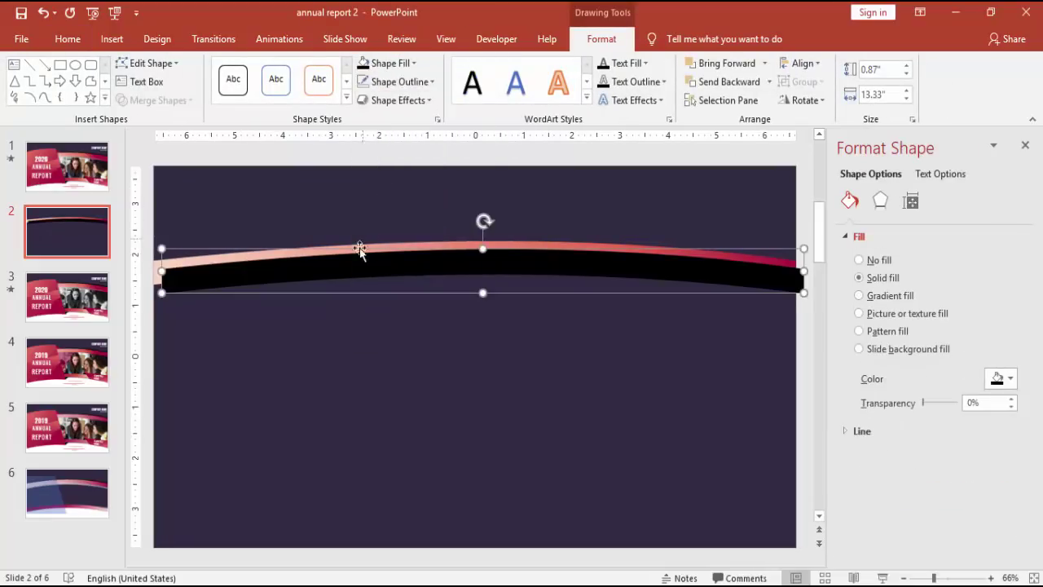
pyautogui.moveTo(357, 259); pyautogui.dragTo(349, 247)
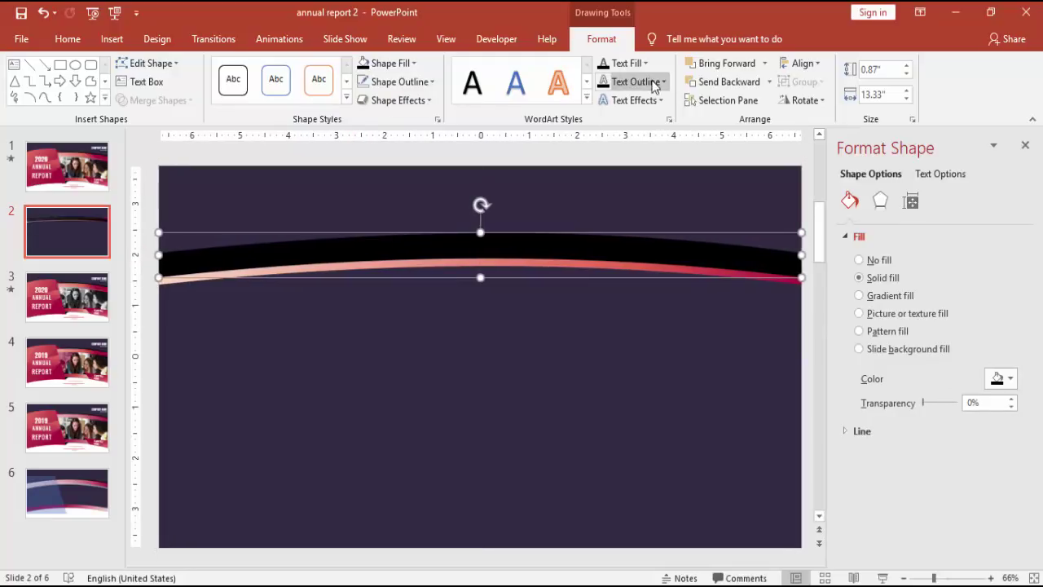
pyautogui.click(769, 82)
pyautogui.click(738, 121)
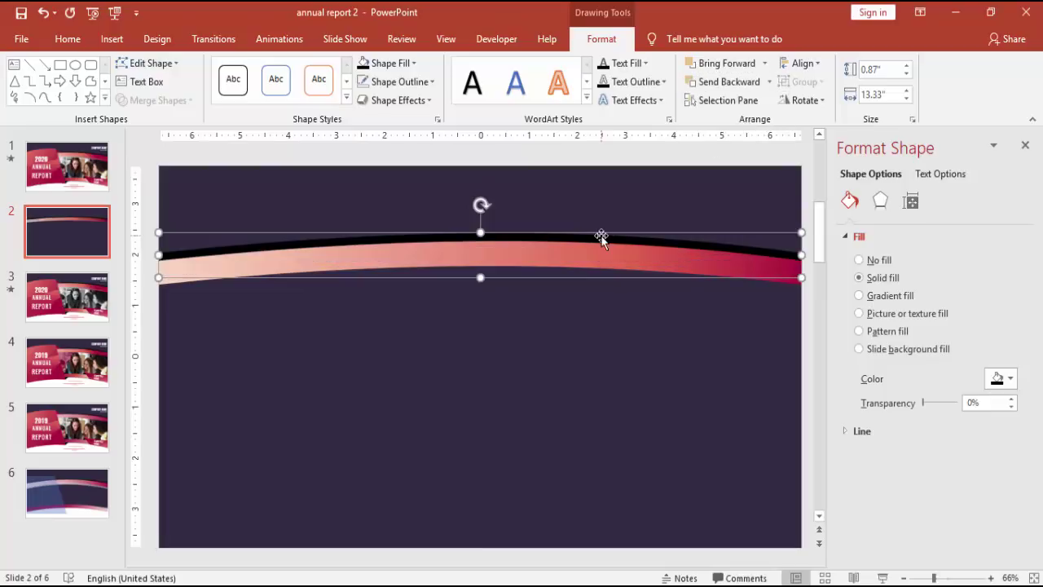
pyautogui.hotkey('ctrl', 'Down')
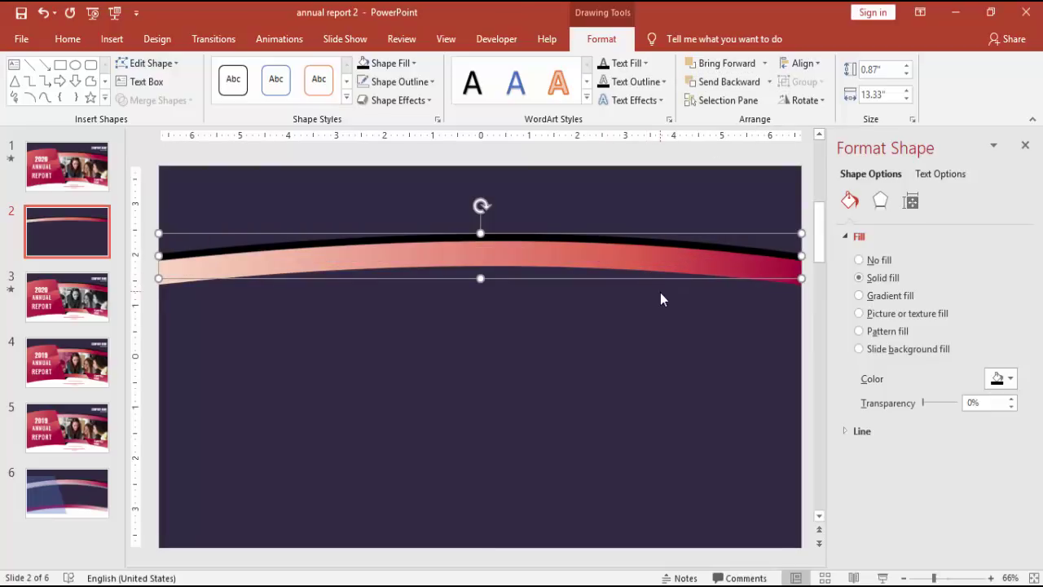
pyautogui.click(661, 294)
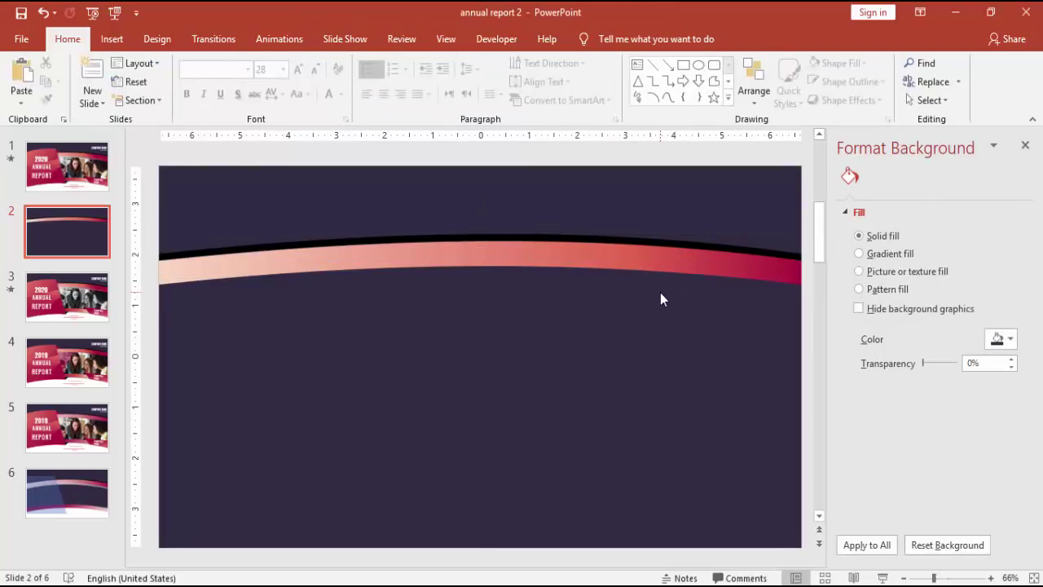
pyautogui.click(512, 256)
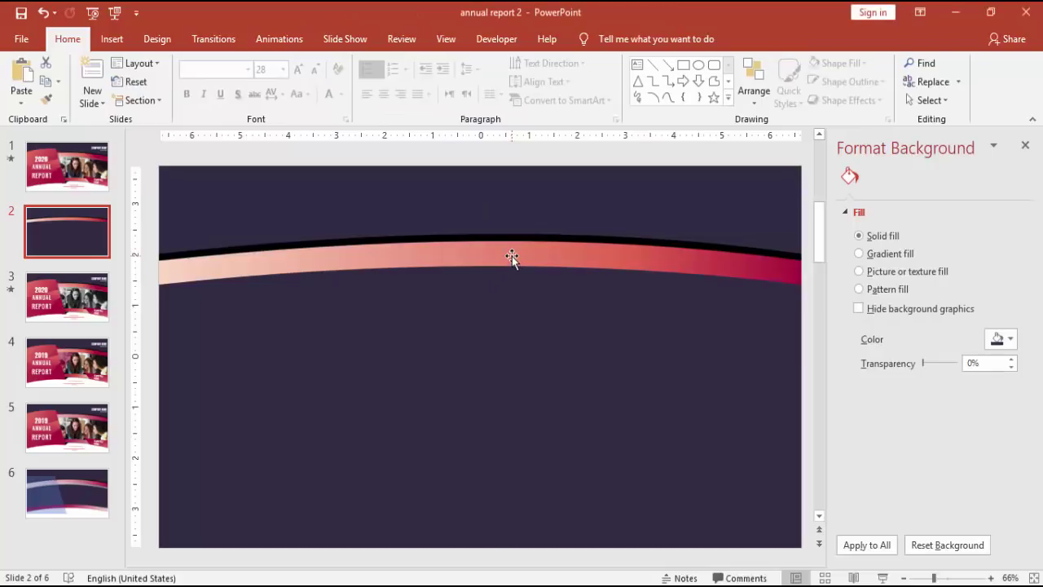
# - Duplicate the pink band below it, reverse its gradient to 180°, and move the first stop to 7%
pyautogui.moveTo(511, 254); pyautogui.dragTo(511, 300)
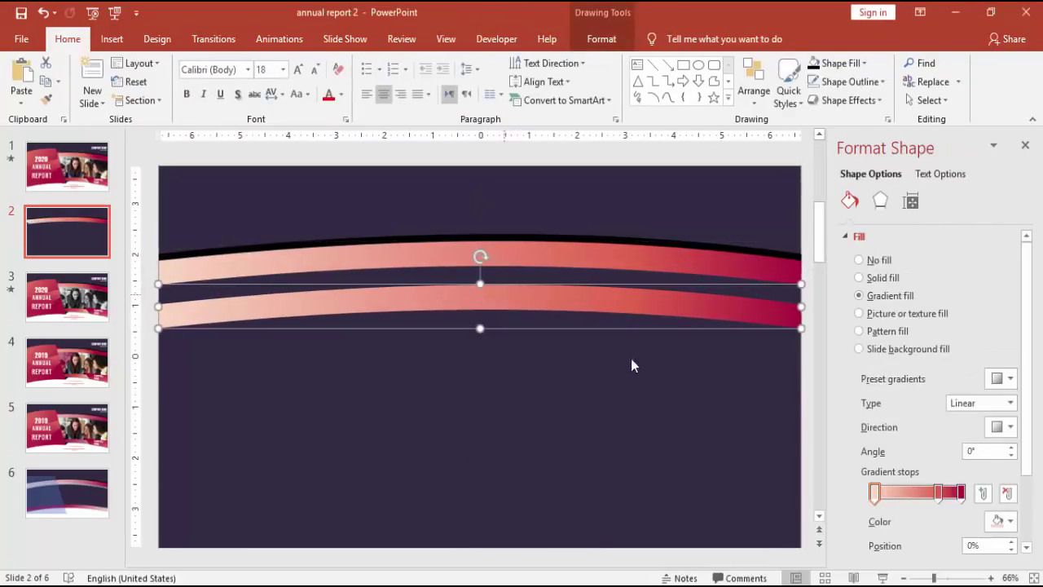
pyautogui.click(1010, 427)
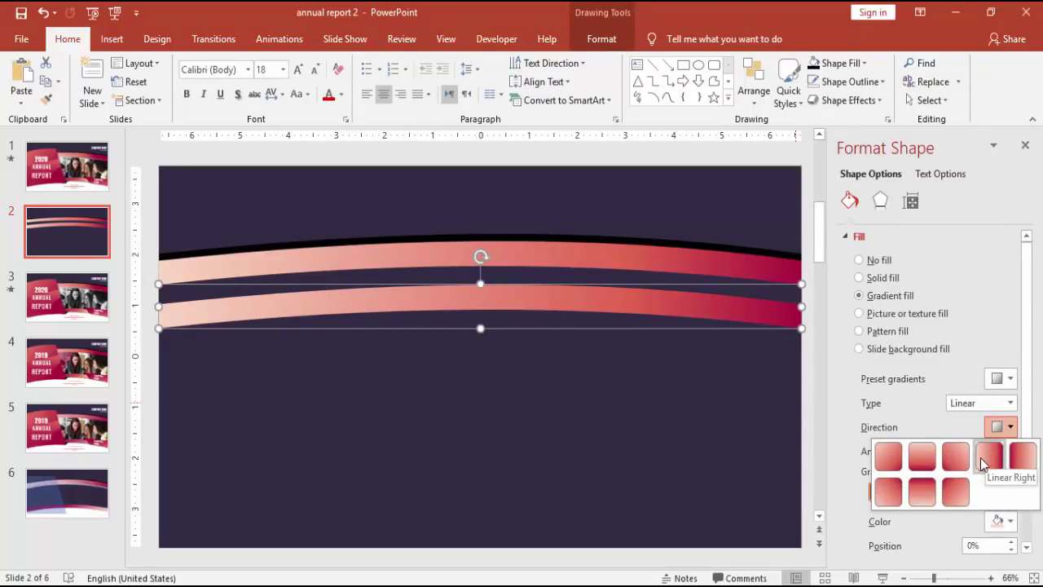
pyautogui.click(987, 459)
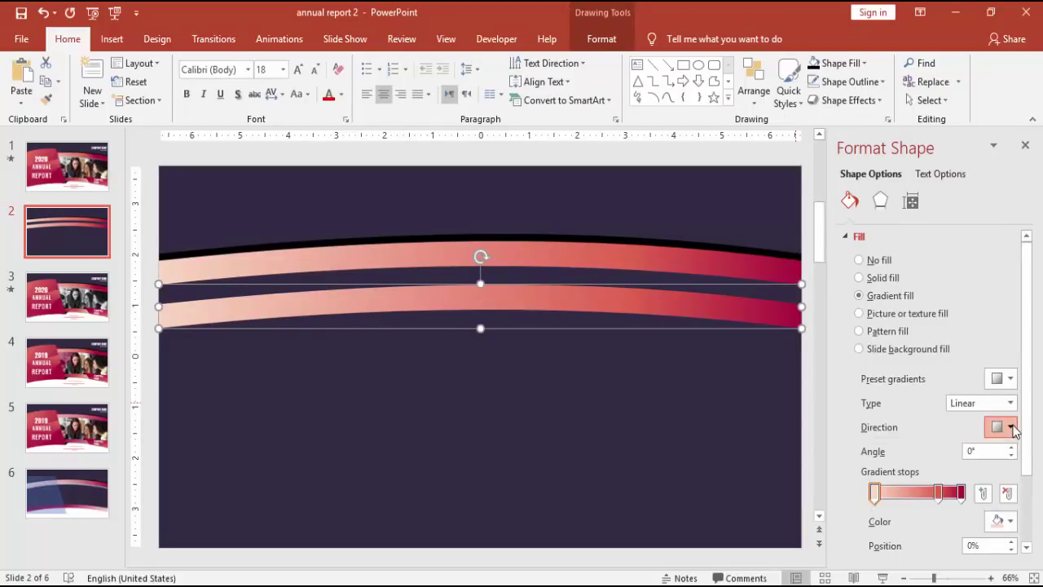
pyautogui.click(1010, 428)
pyautogui.click(1015, 458)
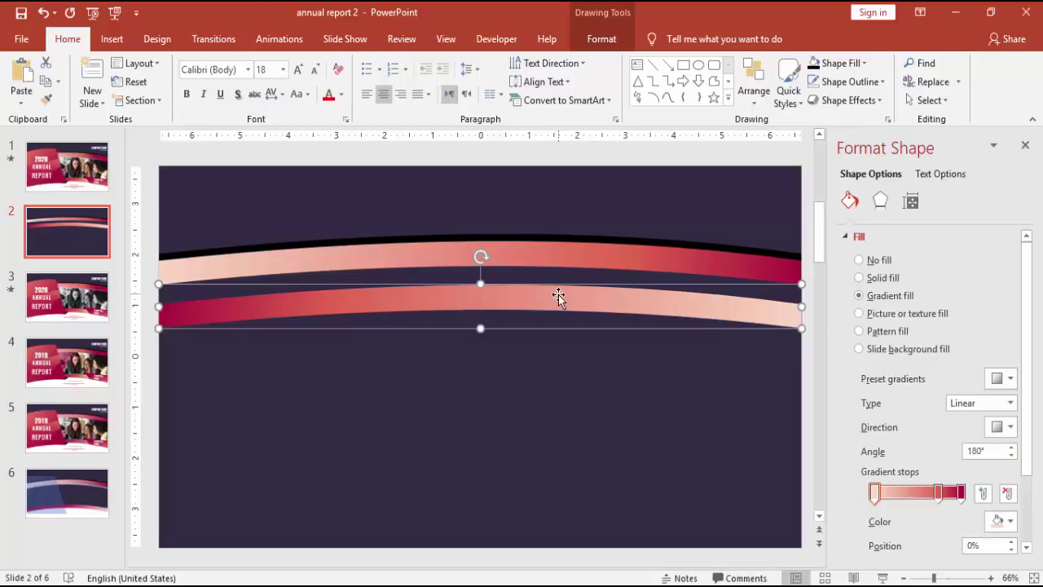
pyautogui.moveTo(875, 493); pyautogui.dragTo(881, 493)
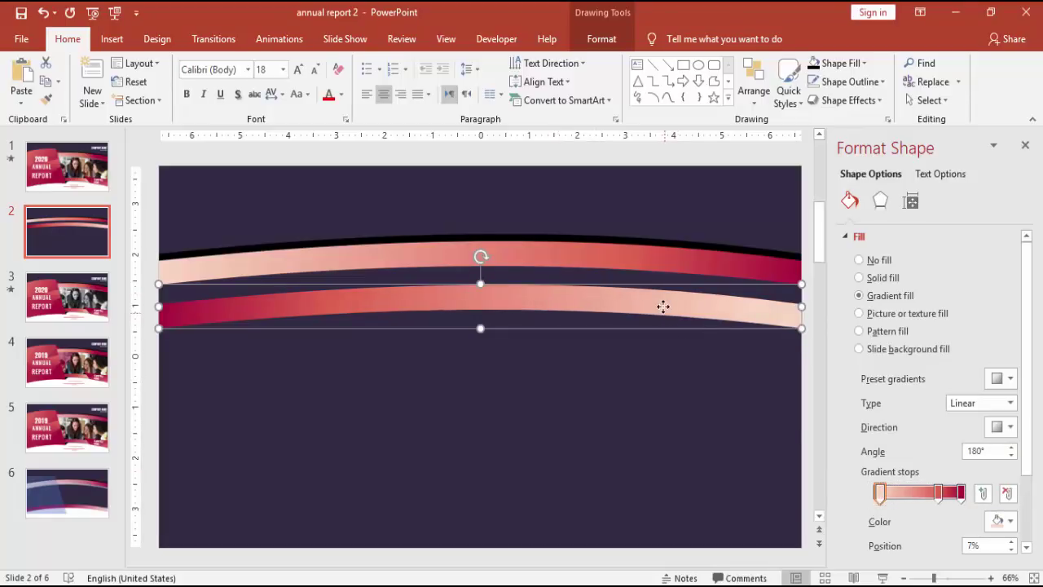
# - Move the reversed band up onto the original, send it to back, and nudge it up
pyautogui.moveTo(661, 298); pyautogui.dragTo(664, 282)
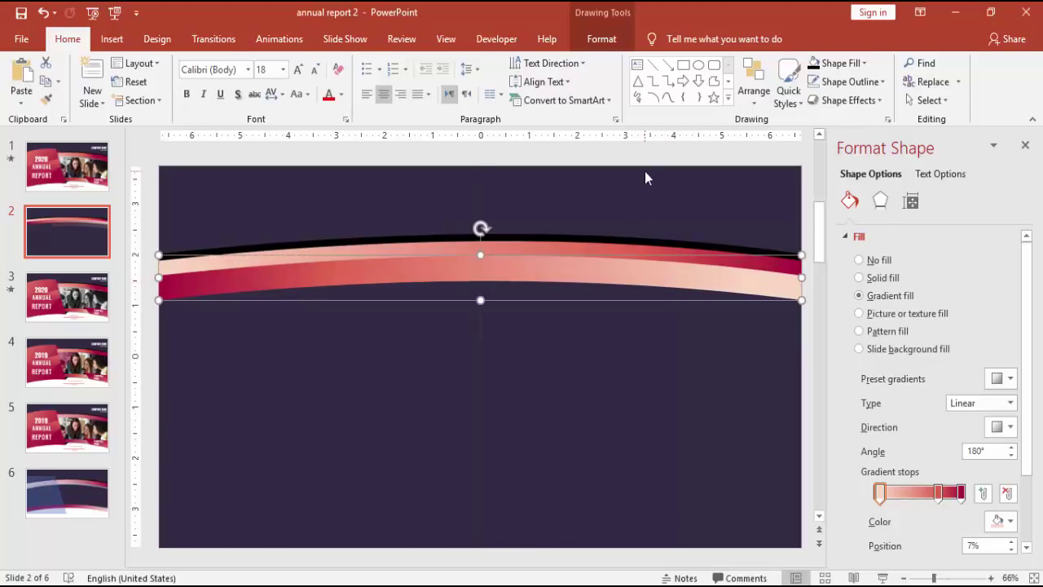
pyautogui.click(604, 39)
pyautogui.click(769, 82)
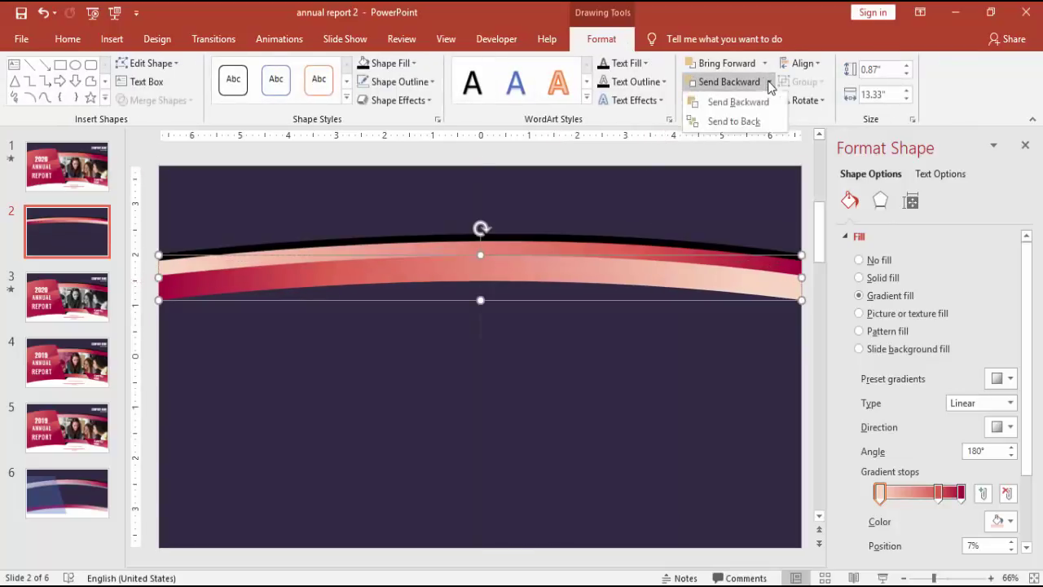
pyautogui.click(749, 121)
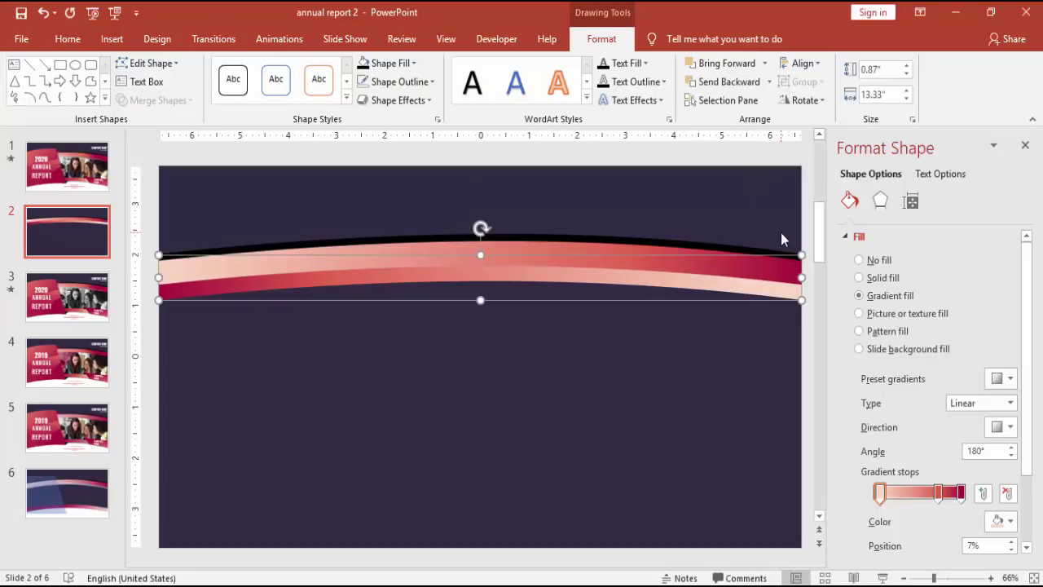
pyautogui.hotkey('ctrl', 'Up')
pyautogui.hotkey('ctrl', 'Up')
pyautogui.hotkey('ctrl', 'Up')
pyautogui.hotkey('ctrl', 'Up')
pyautogui.hotkey('ctrl', 'Up')
pyautogui.hotkey('ctrl', 'Up')
pyautogui.hotkey('ctrl', 'Up')
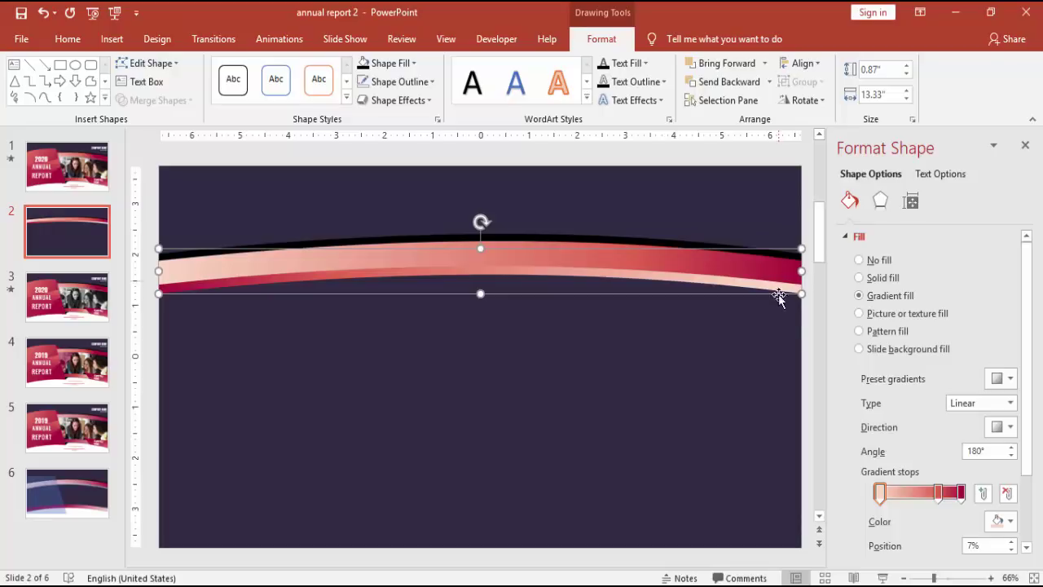
pyautogui.scroll(-2, 815, 338)
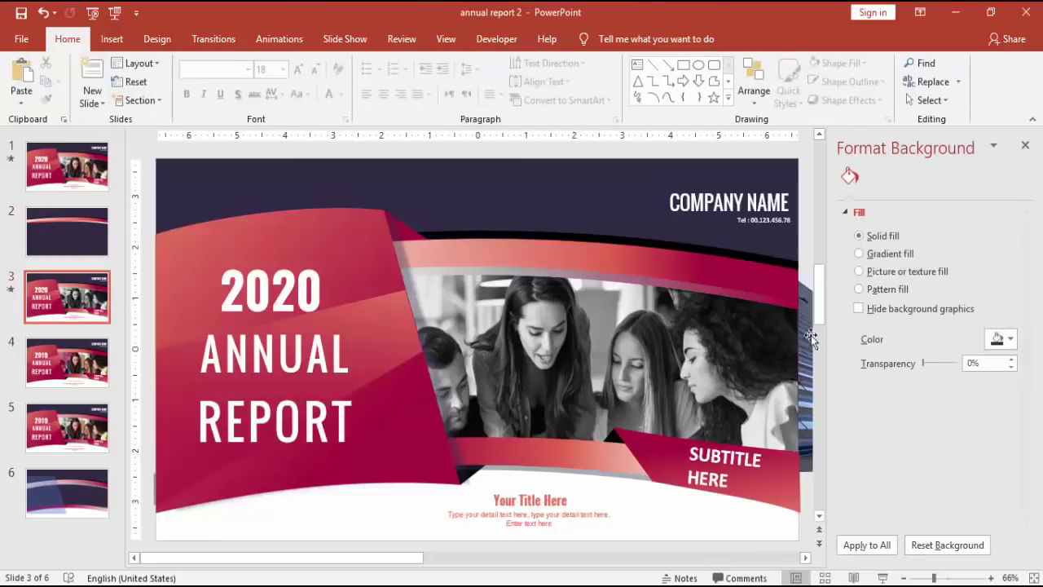
pyautogui.click(83, 237)
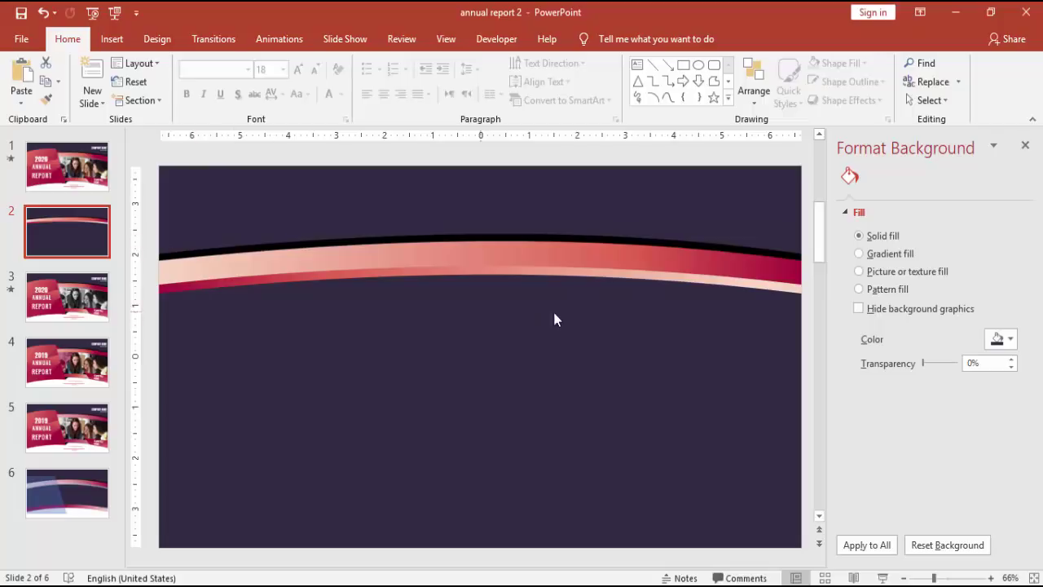
# - Zoom out, select all the layered band shapes, and nudge them down and right
pyautogui.click(903, 577)
pyautogui.moveTo(161, 215); pyautogui.dragTo(808, 358)
pyautogui.press('Down')
pyautogui.press('Down')
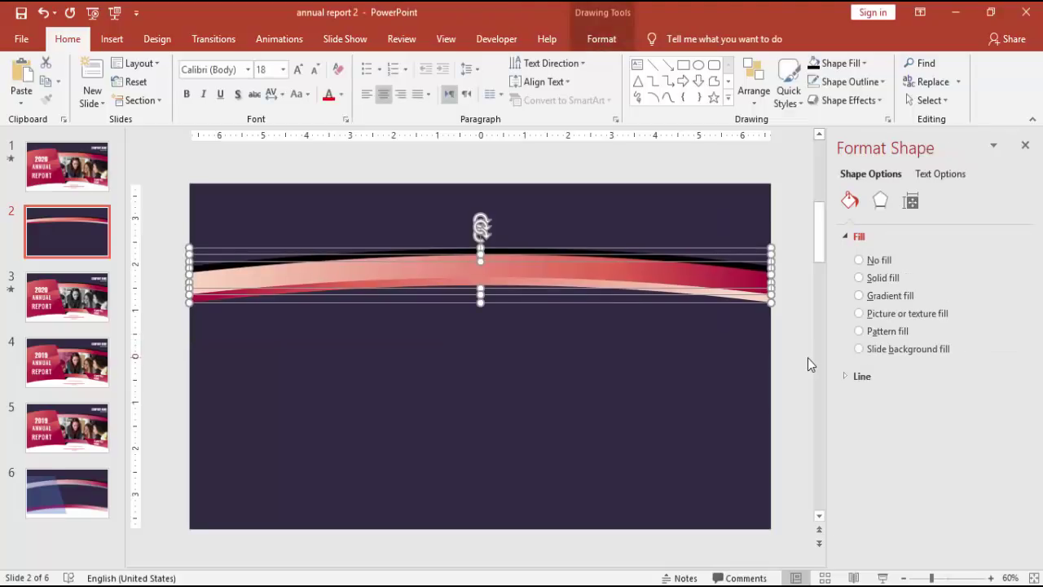
pyautogui.press('Down')
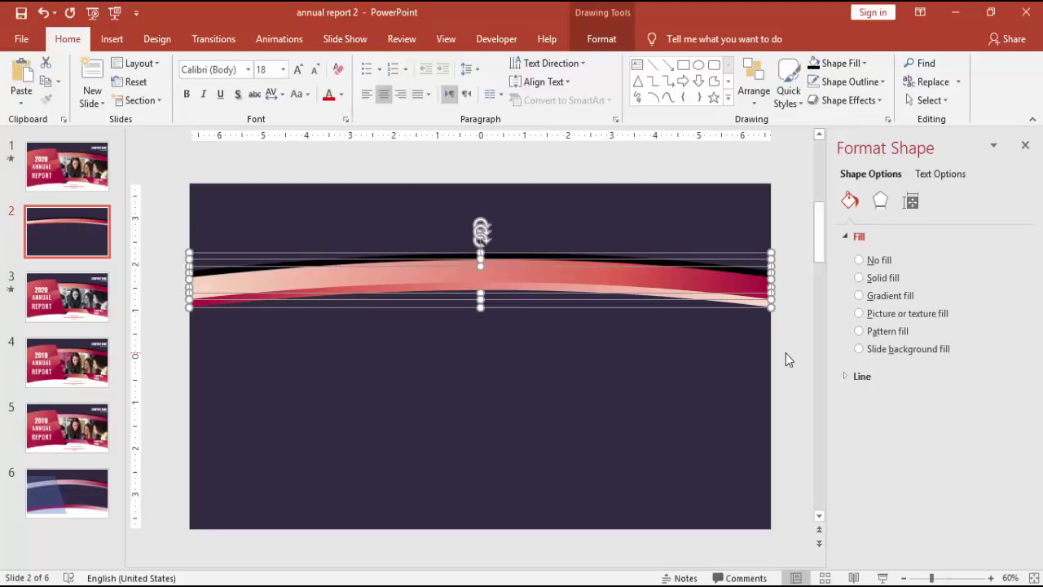
pyautogui.press('Right')
pyautogui.press('Right')
pyautogui.press('Down')
pyautogui.press('Down')
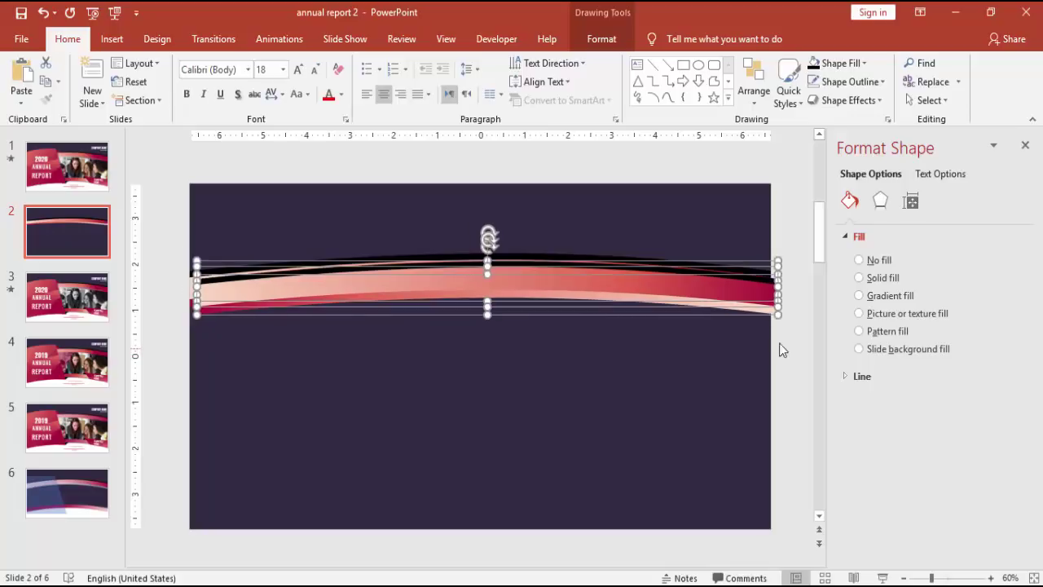
# - Copy the layered band down to the lower slide area and fine-tune its position
pyautogui.moveTo(633, 294); pyautogui.dragTo(629, 432)
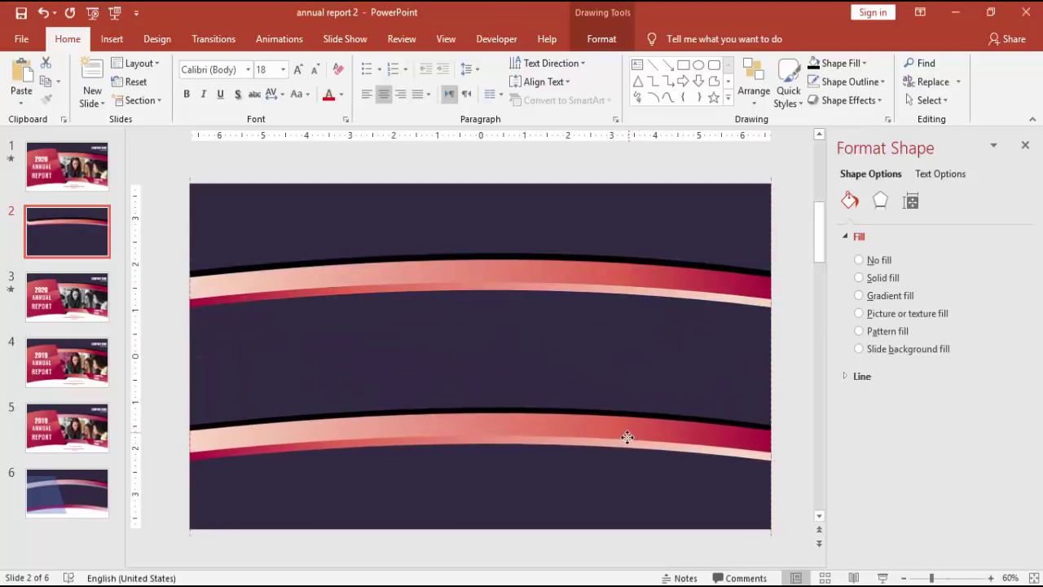
pyautogui.press('Down')
pyautogui.press('Down')
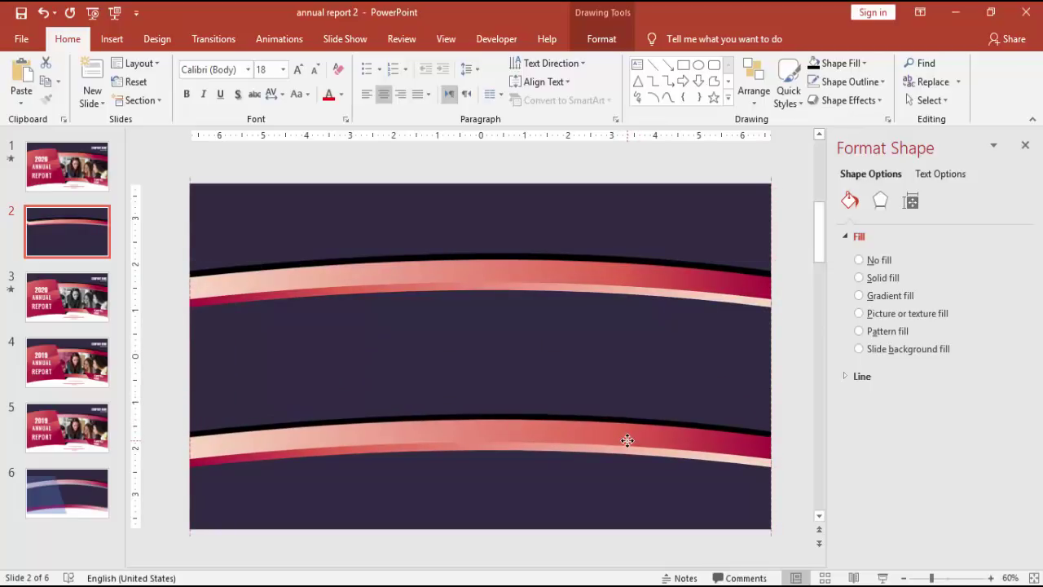
pyautogui.press('Down')
pyautogui.moveTo(624, 440); pyautogui.dragTo(624, 431)
pyautogui.click(773, 422)
pyautogui.click(750, 456)
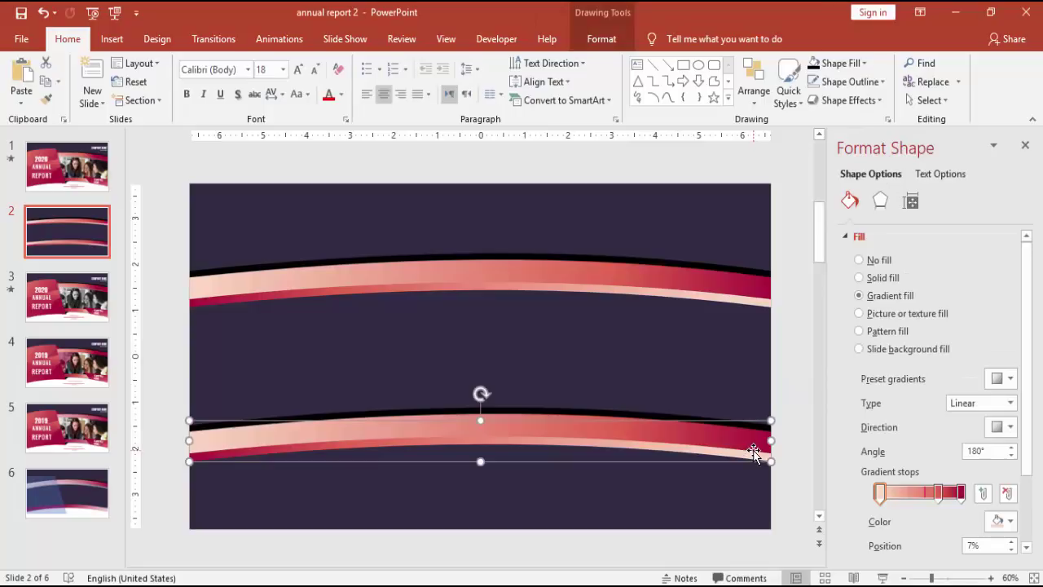
pyautogui.click(754, 454)
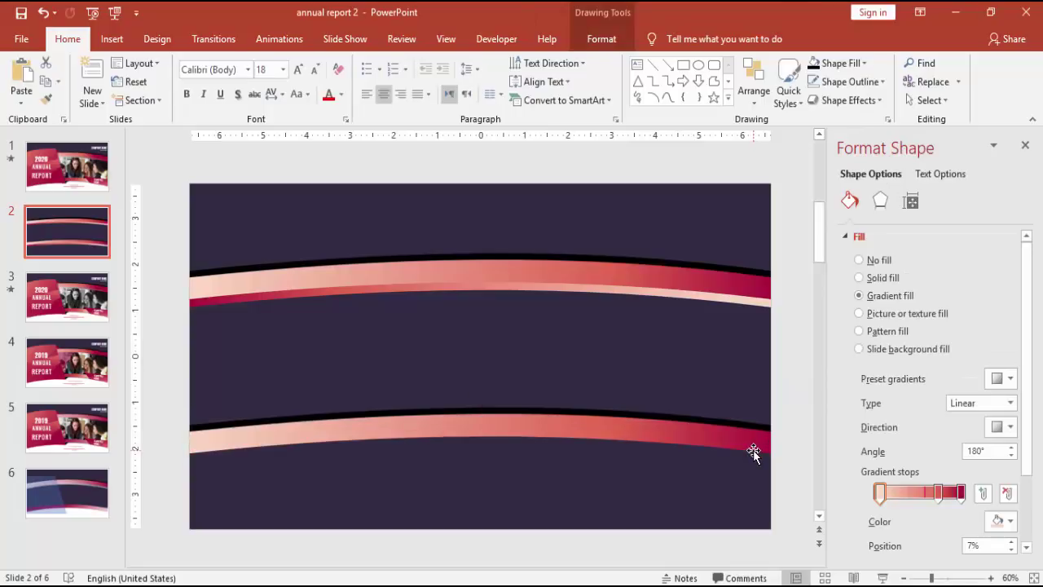
# - Delete the black edge shape from the lower band
pyautogui.click(709, 419)
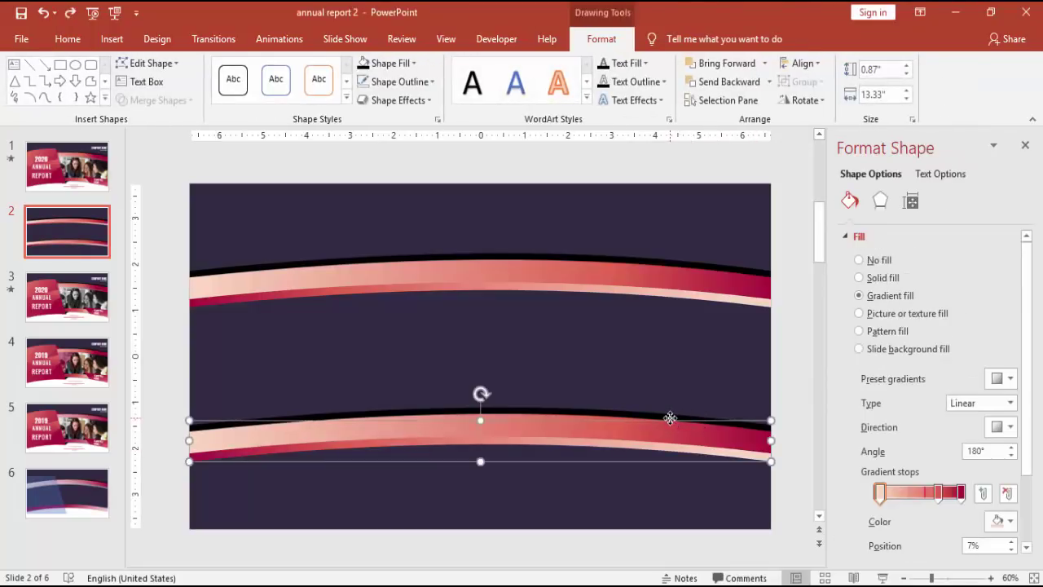
pyautogui.click(667, 413)
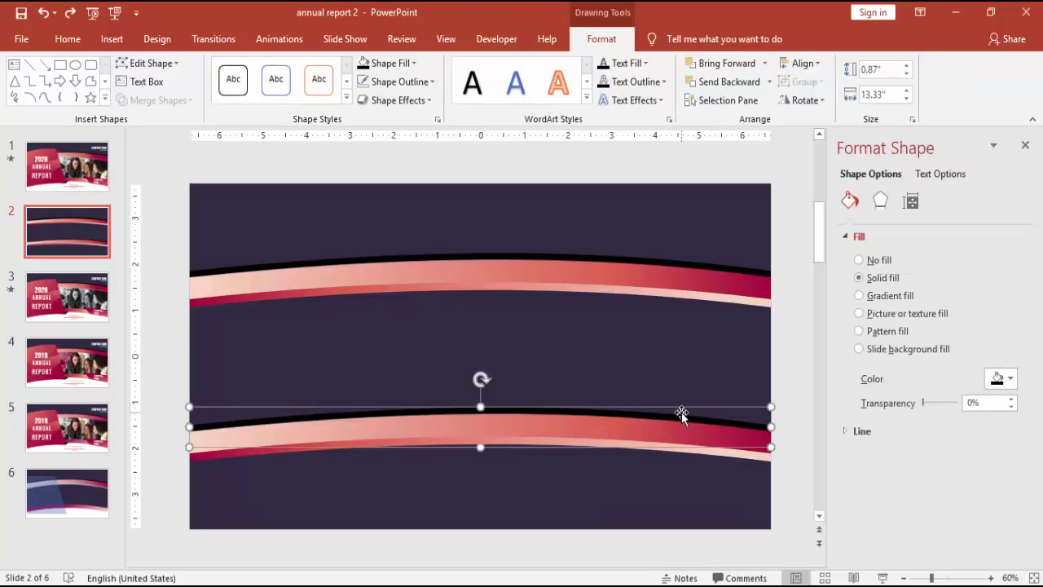
pyautogui.press('Delete')
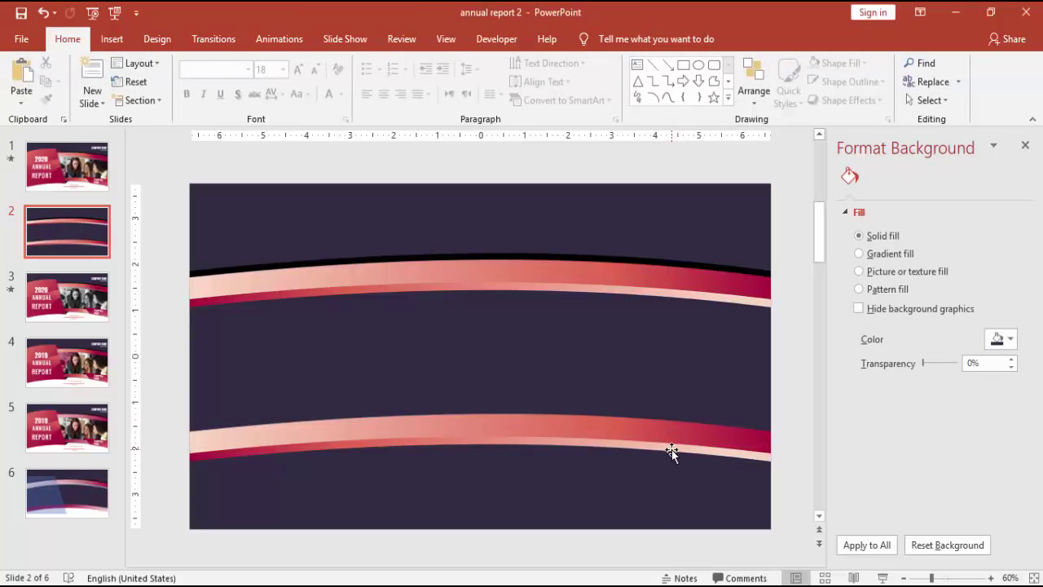
# - Fill the strip under the lower band light grey at about 83% transparency
pyautogui.click(670, 453)
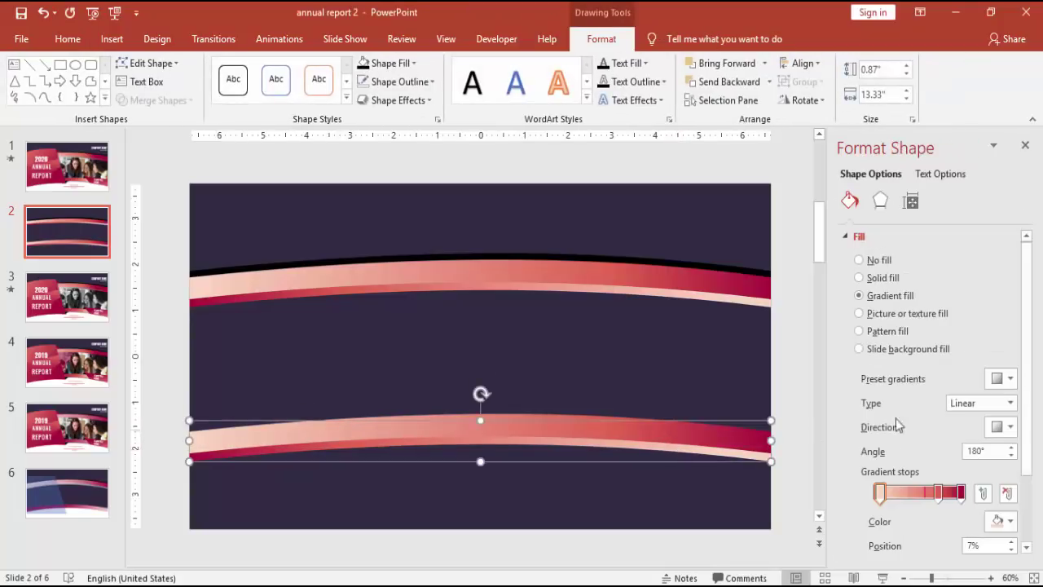
pyautogui.click(390, 63)
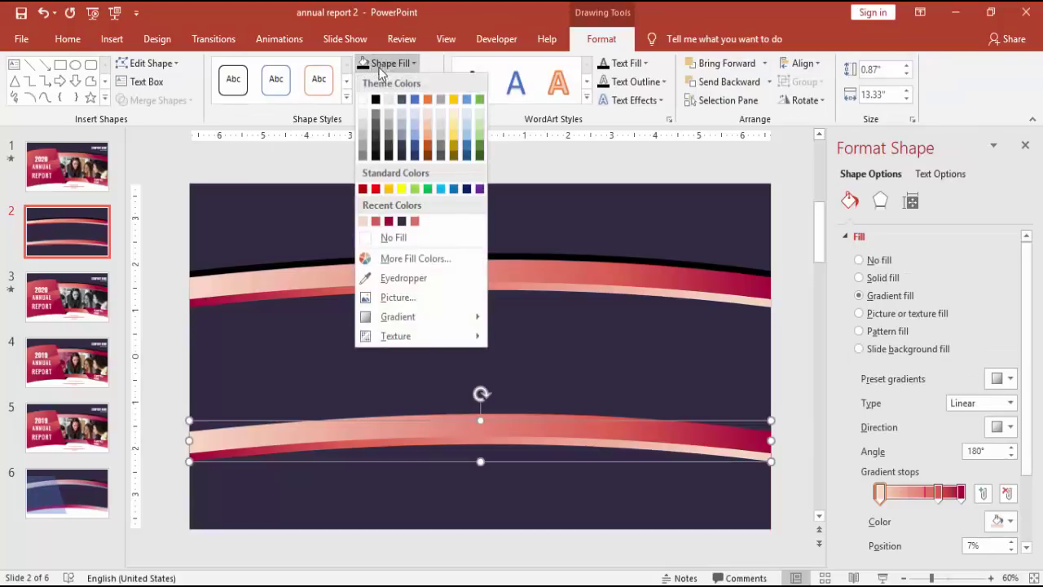
pyautogui.click(402, 155)
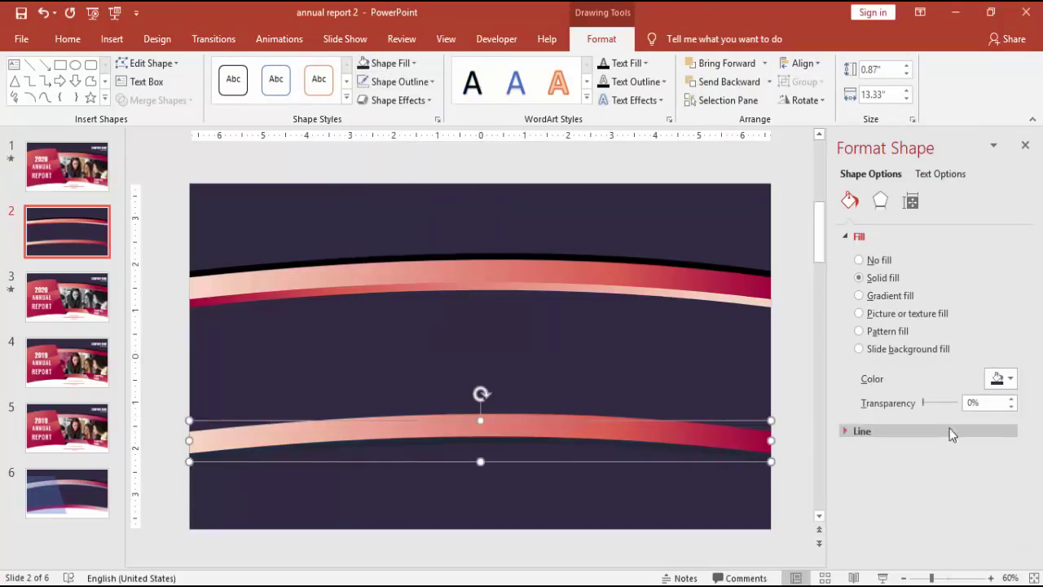
pyautogui.moveTo(924, 403); pyautogui.dragTo(946, 406)
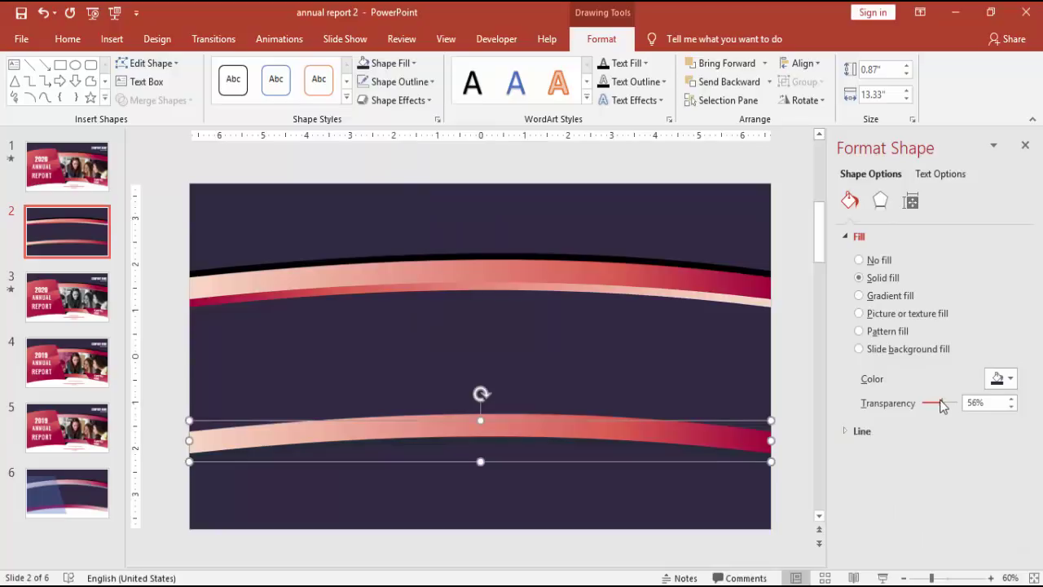
pyautogui.click(385, 63)
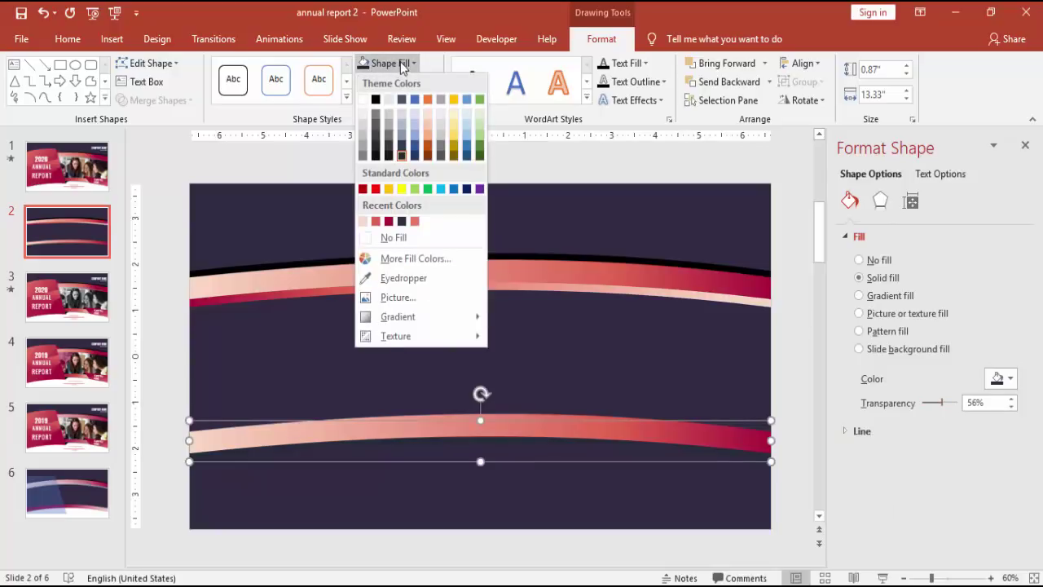
pyautogui.click(375, 98)
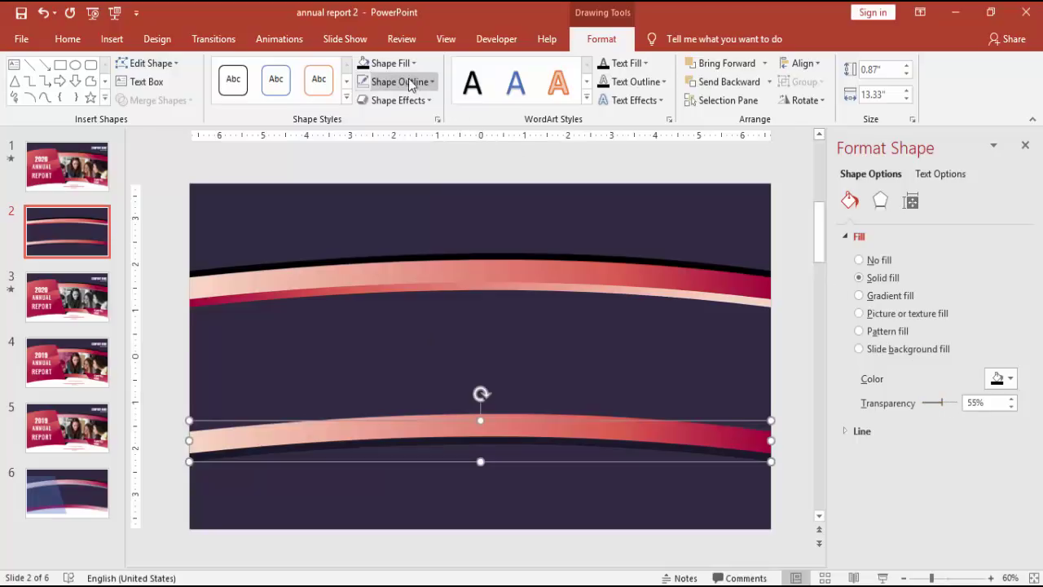
pyautogui.click(385, 63)
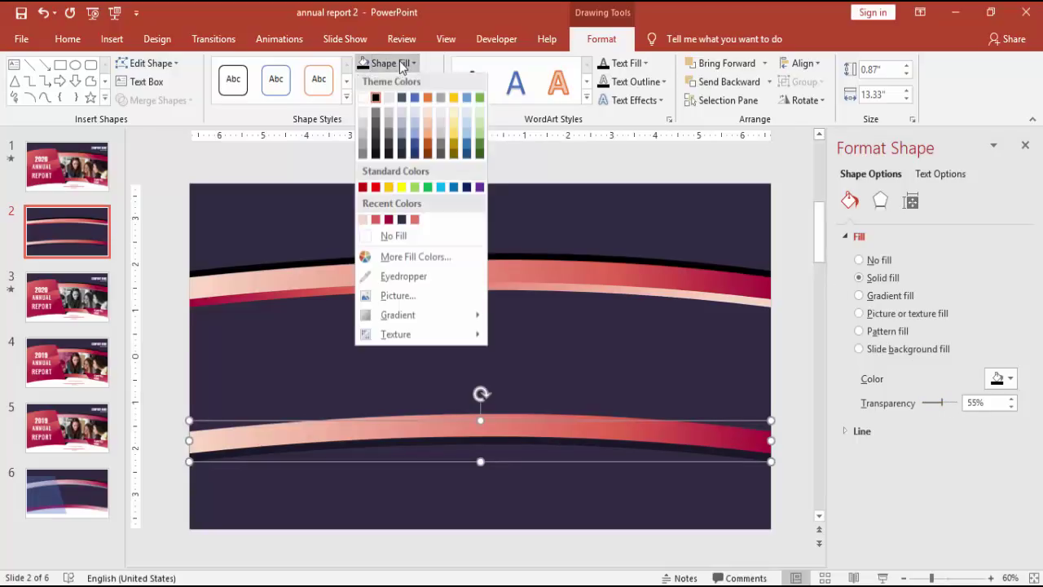
pyautogui.click(363, 122)
pyautogui.moveTo(941, 403); pyautogui.dragTo(950, 408)
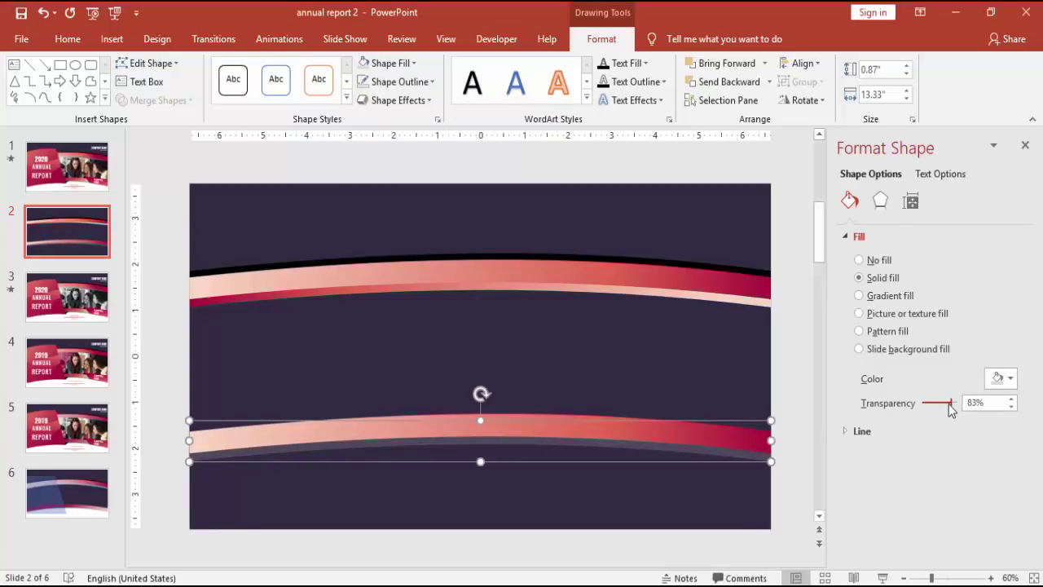
pyautogui.click(794, 259)
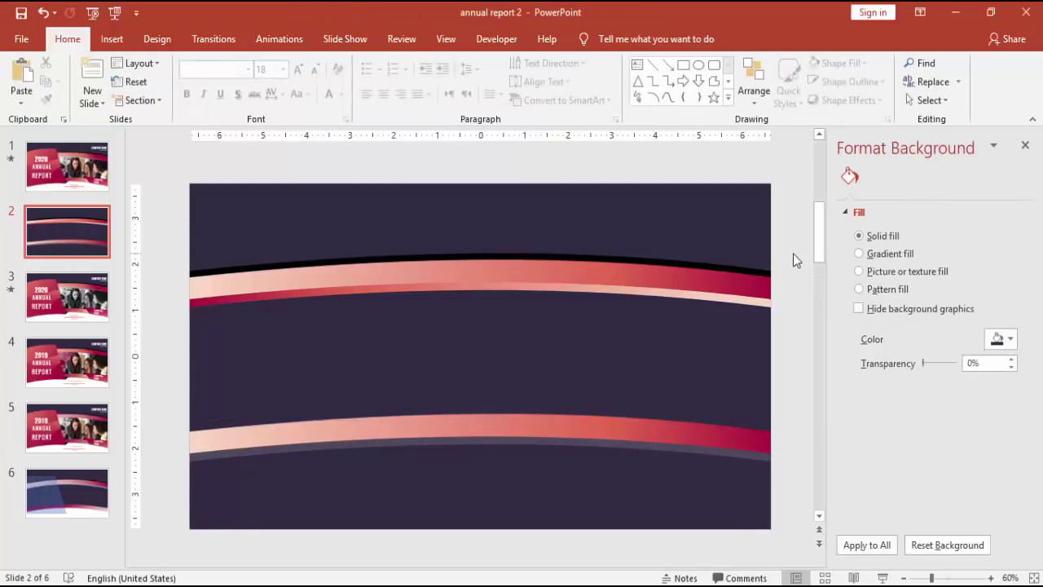
# - Set the lower band's gradient direction to Linear Left (180°), crimson on the left
pyautogui.click(687, 428)
pyautogui.click(1002, 426)
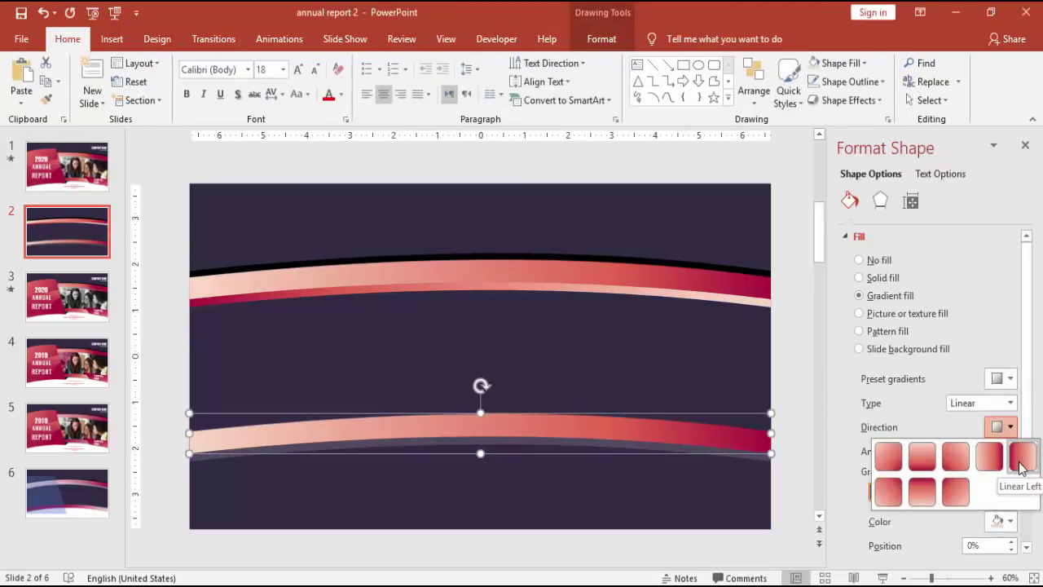
pyautogui.click(1020, 464)
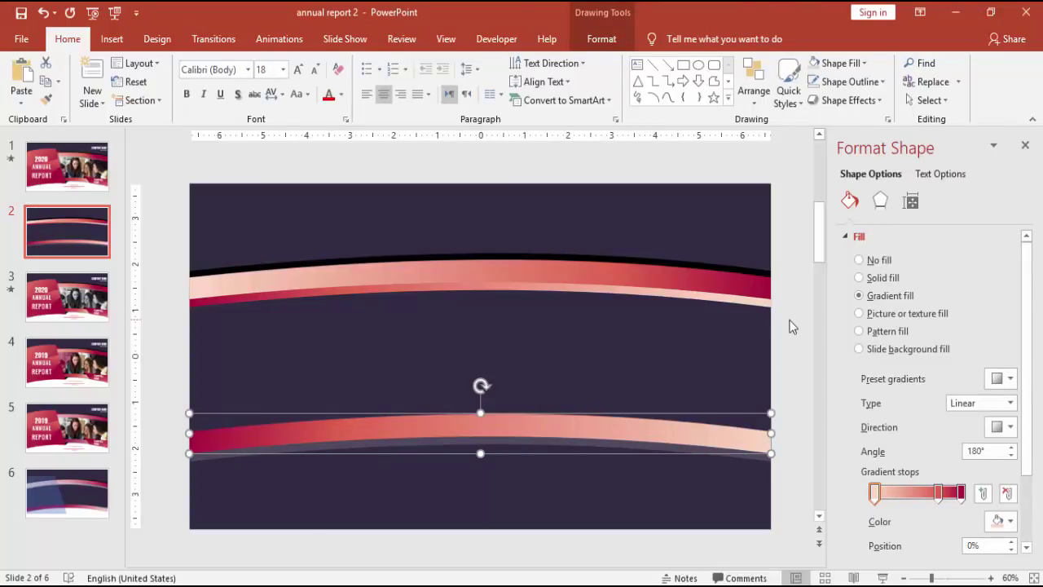
pyautogui.click(750, 317)
pyautogui.click(112, 41)
# - Draw a white, outline-free rectangle across the slide's bottom, reaching up to the lower band
pyautogui.click(283, 99)
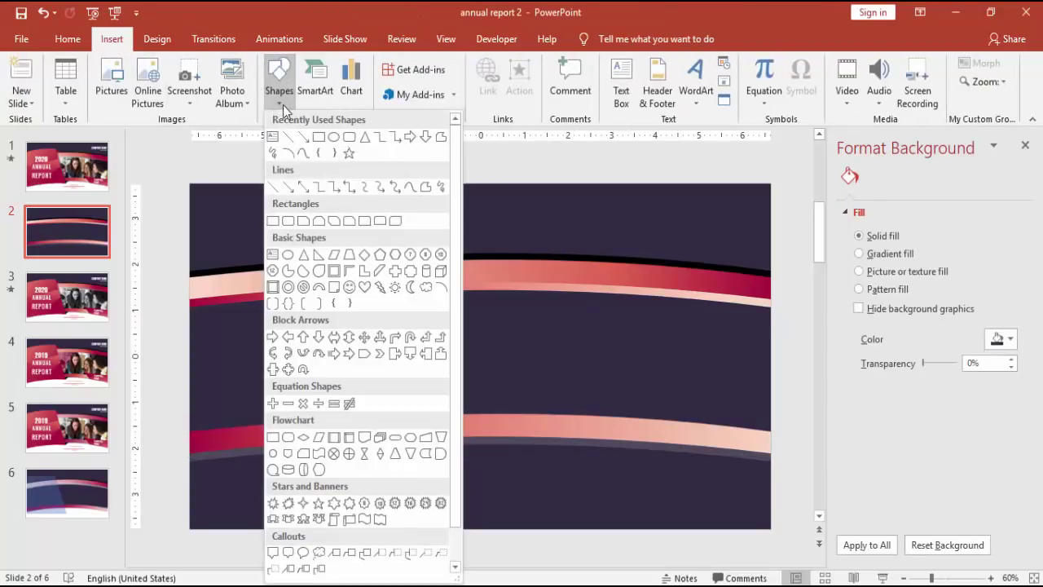
pyautogui.click(274, 222)
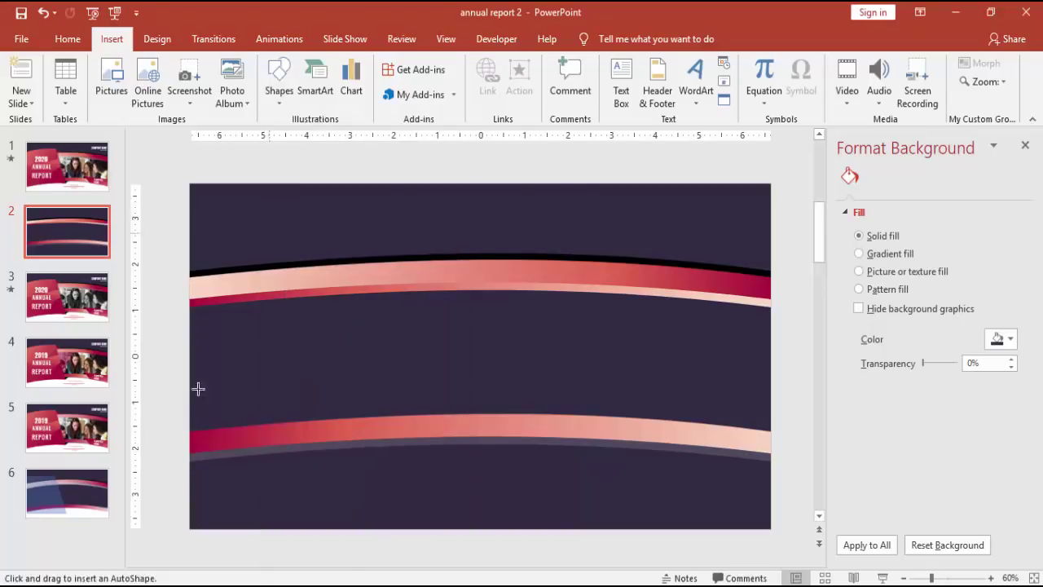
pyautogui.moveTo(188, 446); pyautogui.dragTo(773, 528)
pyautogui.moveTo(482, 443); pyautogui.dragTo(481, 438)
pyautogui.click(432, 81)
pyautogui.click(399, 253)
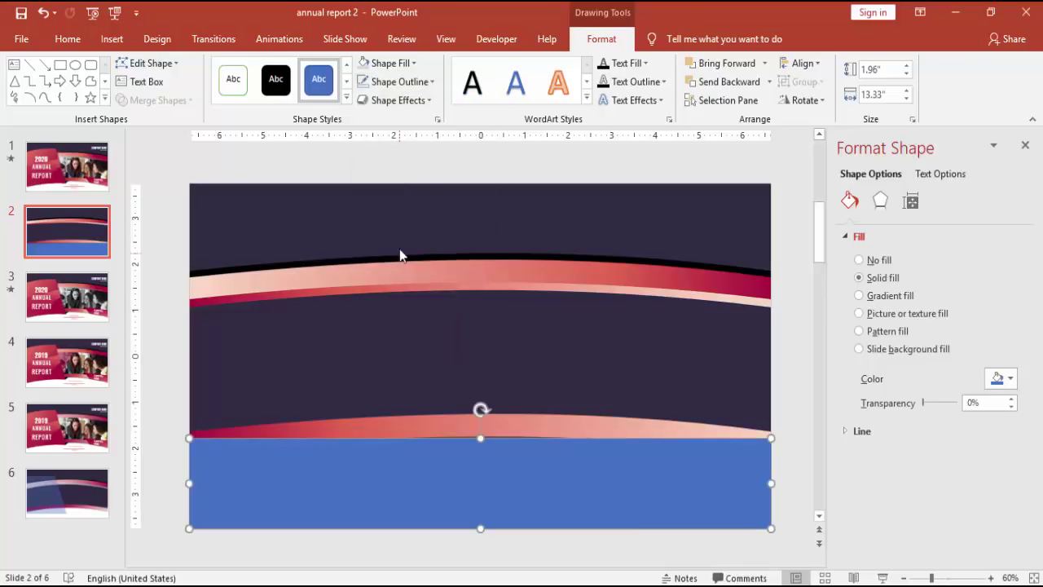
pyautogui.click(399, 68)
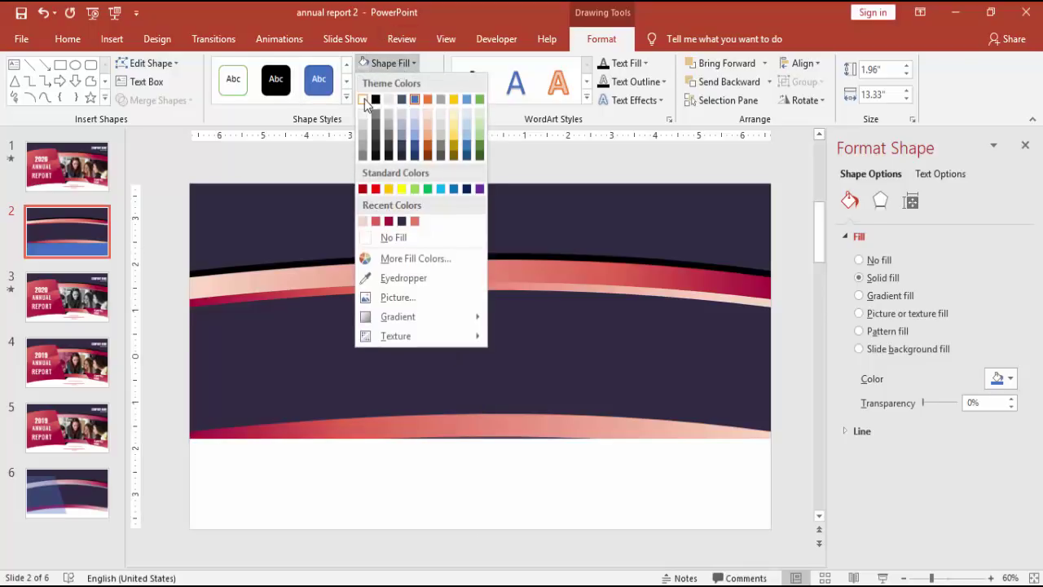
pyautogui.click(365, 98)
# - Curve the white shape's top edge to follow the band's arc and send it to back
pyautogui.rightClick(626, 466)
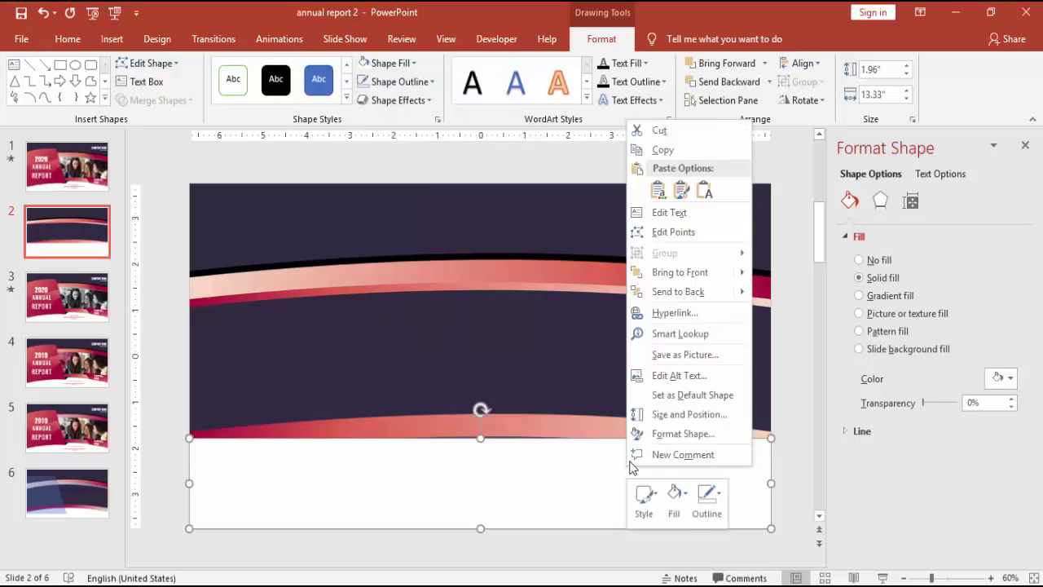
pyautogui.click(693, 232)
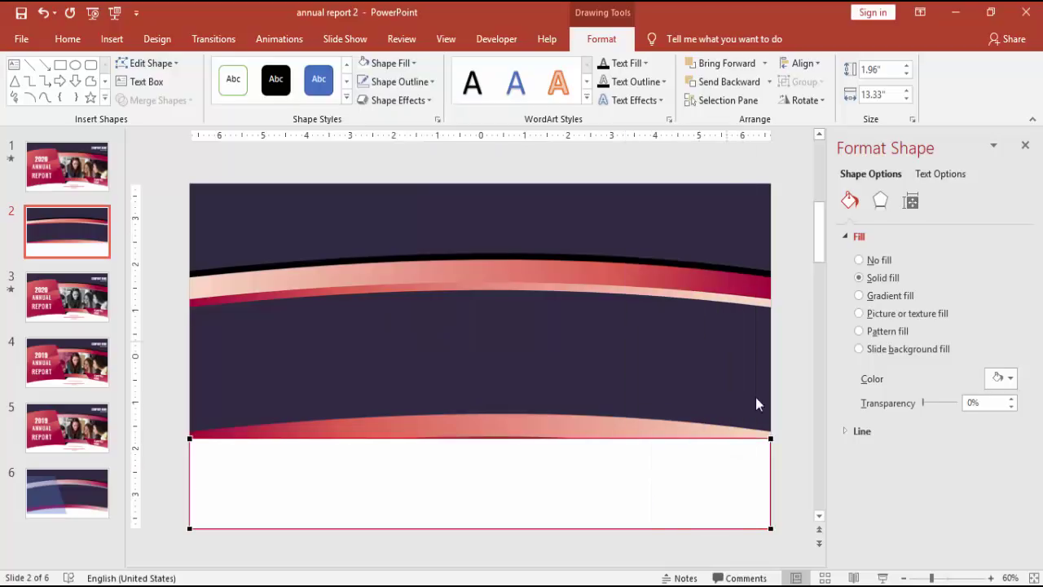
pyautogui.click(772, 437)
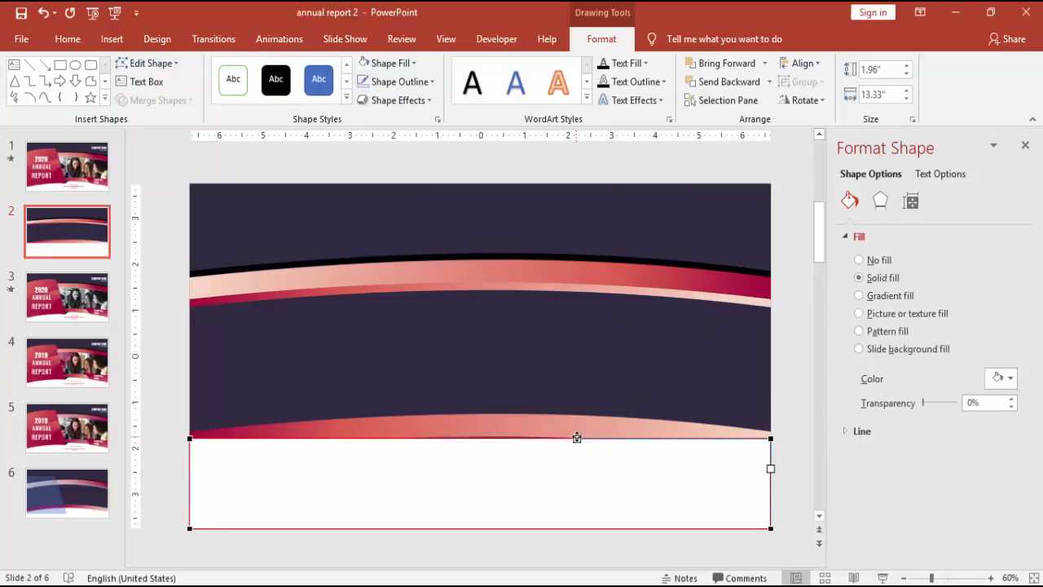
pyautogui.moveTo(578, 437); pyautogui.dragTo(574, 412)
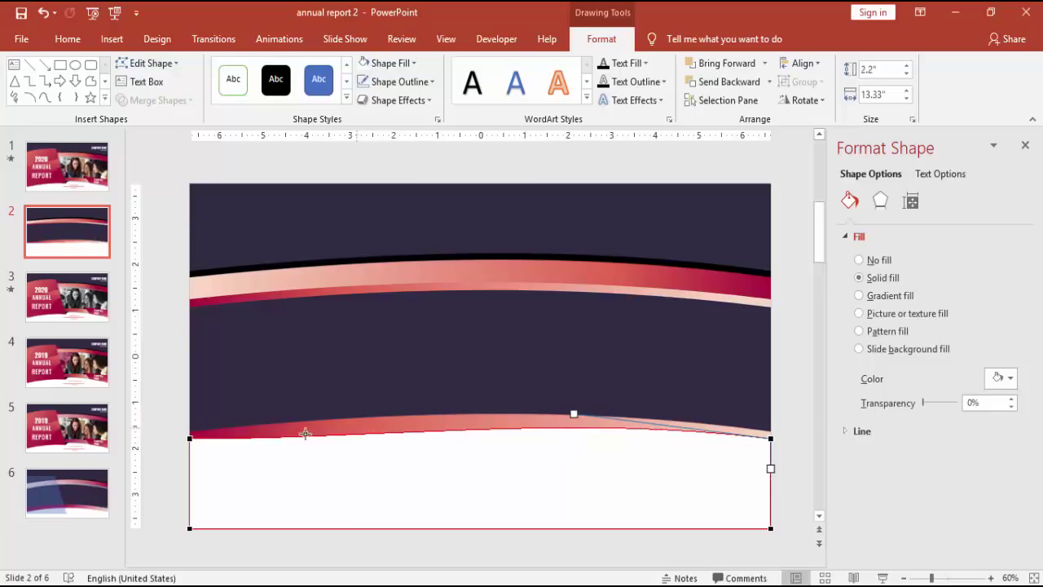
pyautogui.click(190, 437)
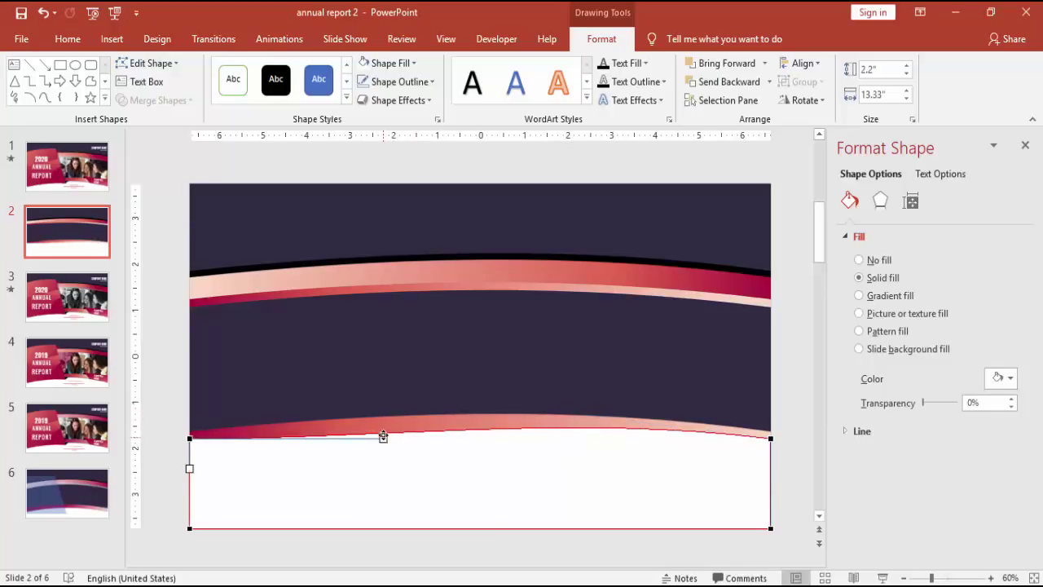
pyautogui.moveTo(383, 429); pyautogui.dragTo(384, 412)
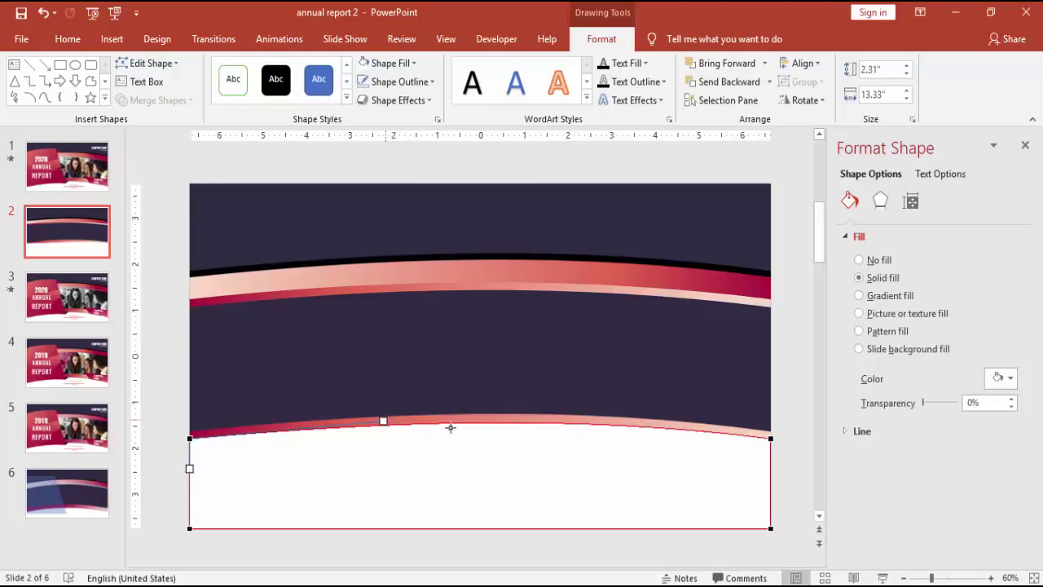
pyautogui.click(794, 463)
pyautogui.click(605, 464)
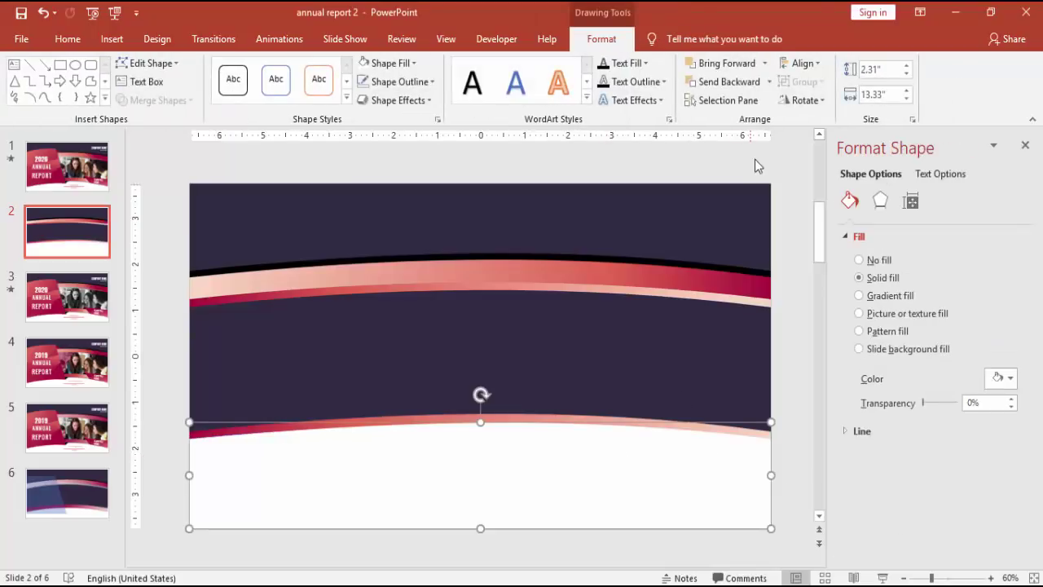
pyautogui.click(770, 81)
pyautogui.click(749, 123)
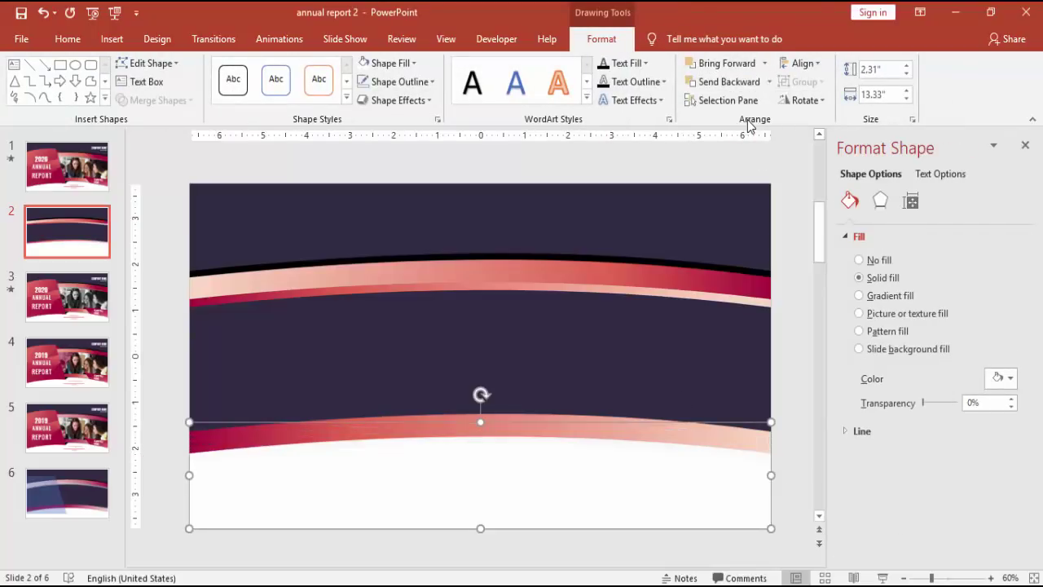
# - Lower the grey strip's transparency to 43% so it stands out against the white base
pyautogui.click(793, 432)
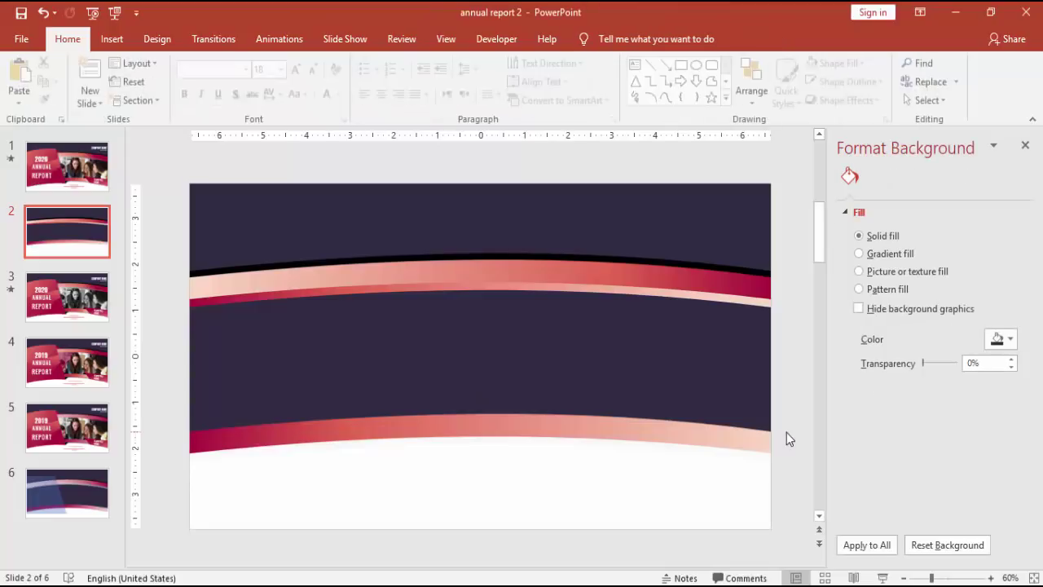
pyautogui.click(554, 448)
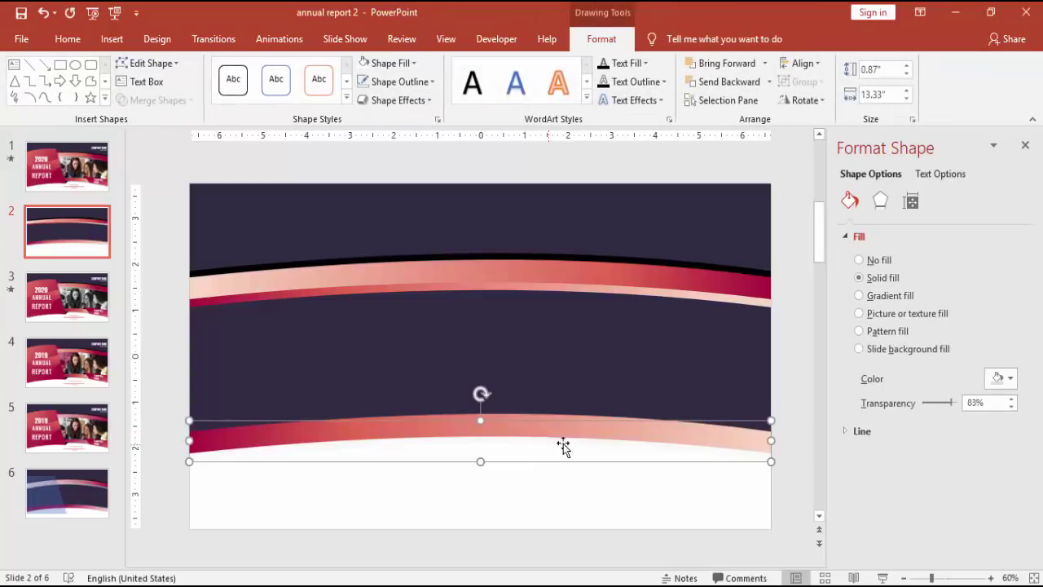
pyautogui.moveTo(947, 402); pyautogui.dragTo(928, 403)
pyautogui.click(796, 344)
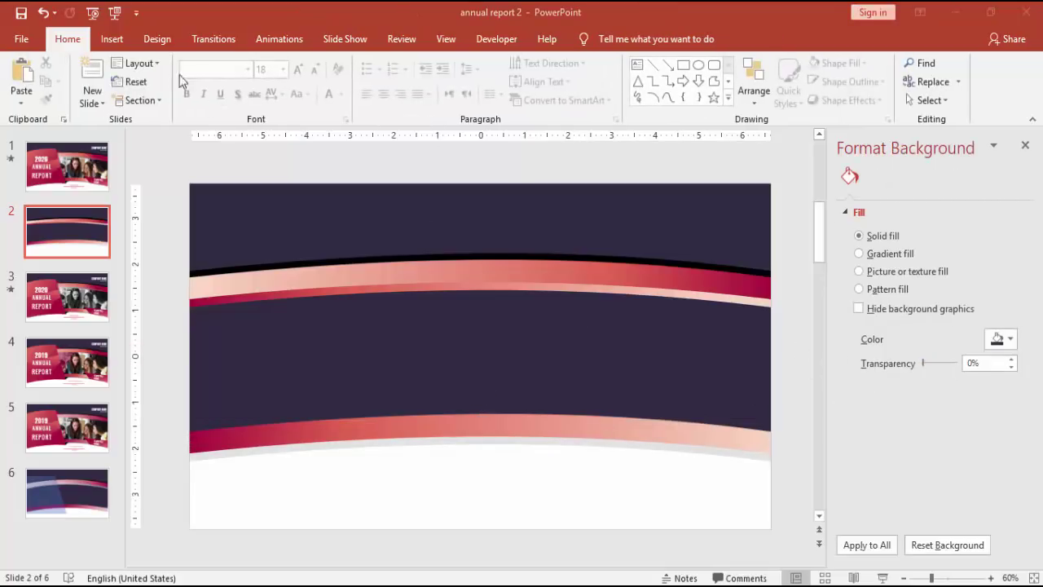
# - Draw a 5.3 by 4.98 inch rectangle over the slide's left side with no outline
pyautogui.click(118, 42)
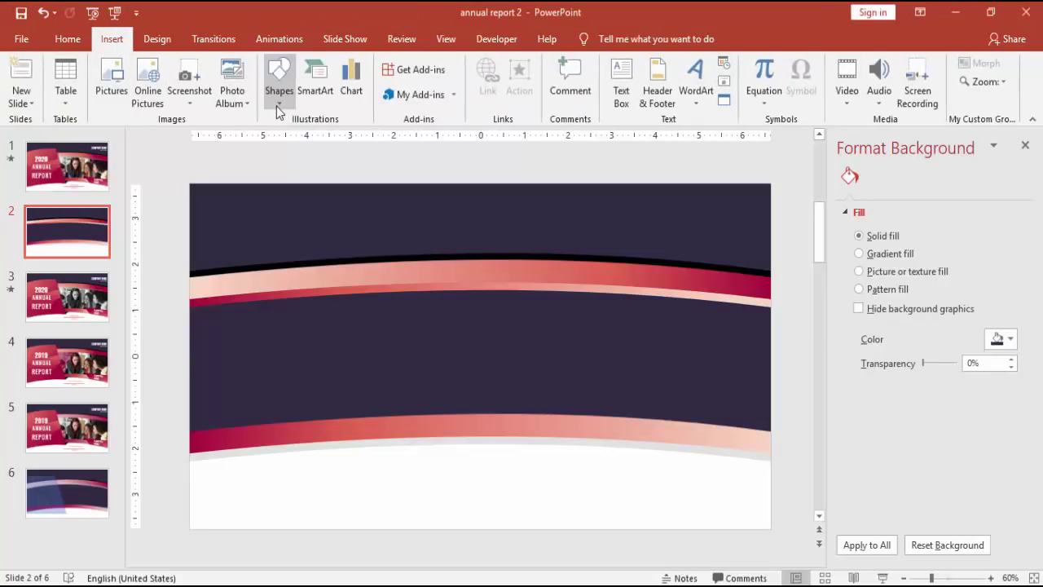
pyautogui.click(278, 85)
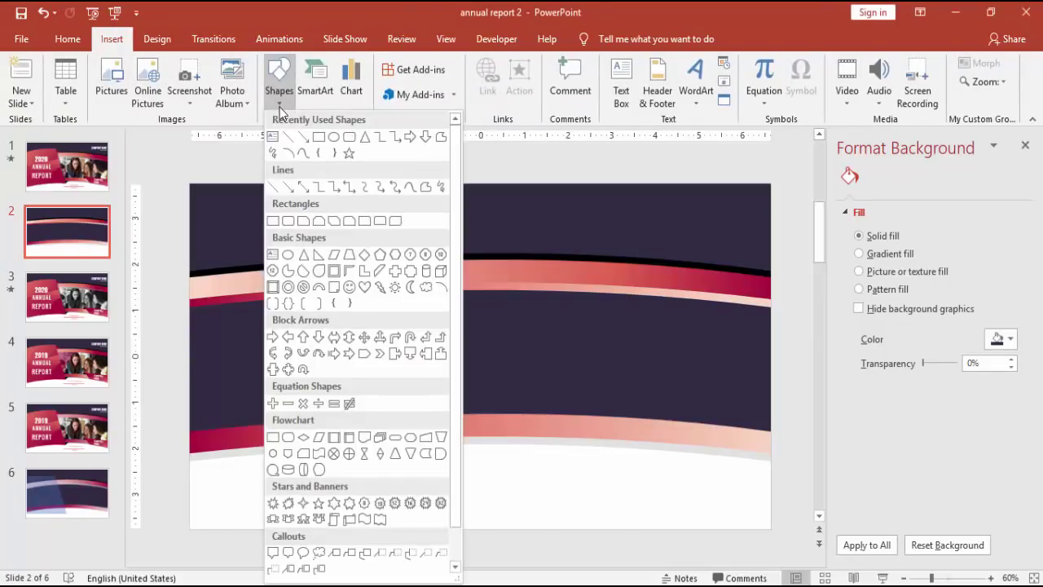
pyautogui.click(273, 221)
pyautogui.moveTo(189, 253); pyautogui.dragTo(420, 468)
pyautogui.moveTo(306, 251); pyautogui.dragTo(305, 237)
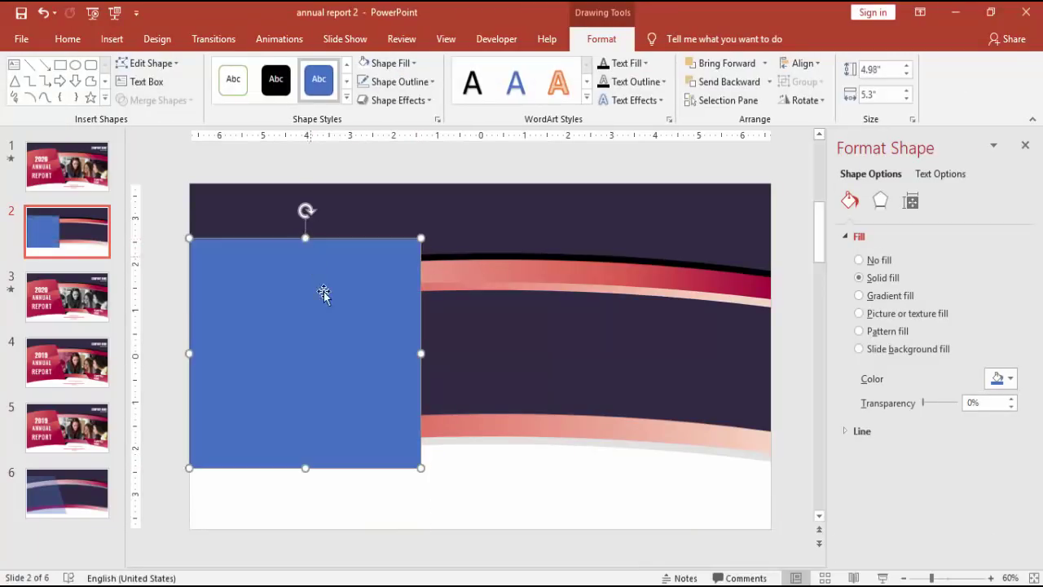
pyautogui.click(401, 82)
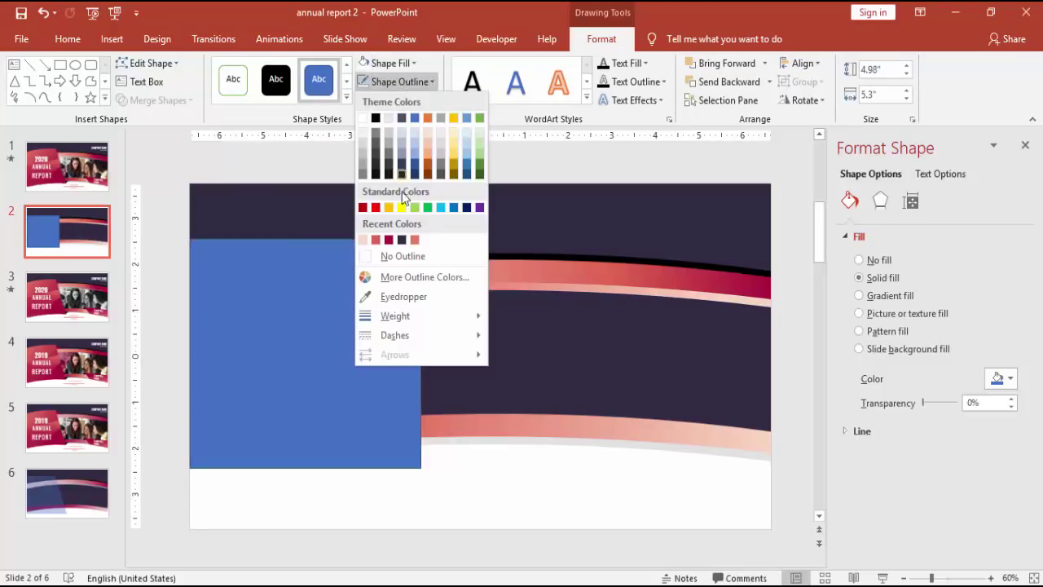
pyautogui.click(403, 257)
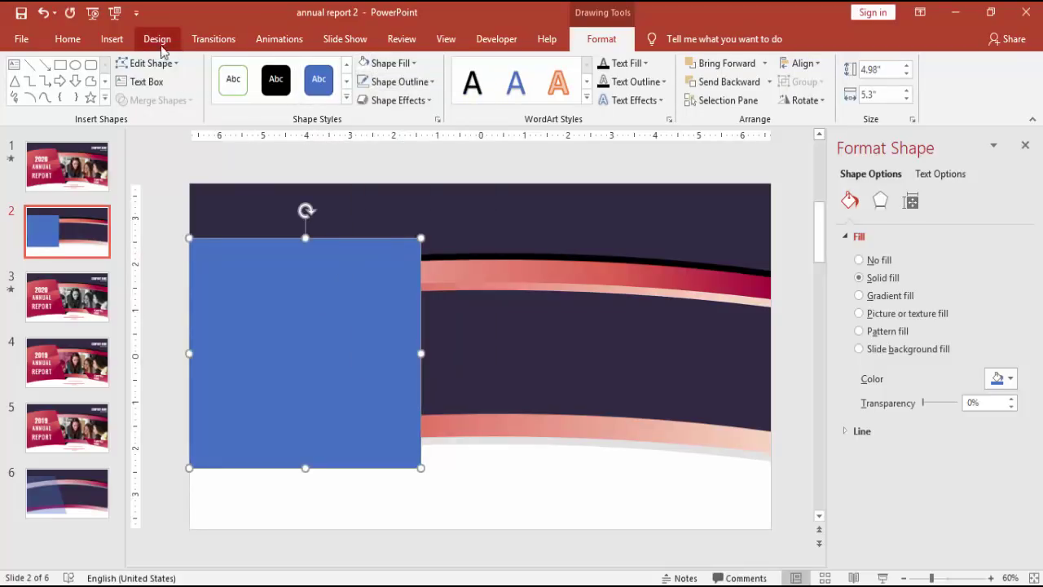
pyautogui.click(111, 39)
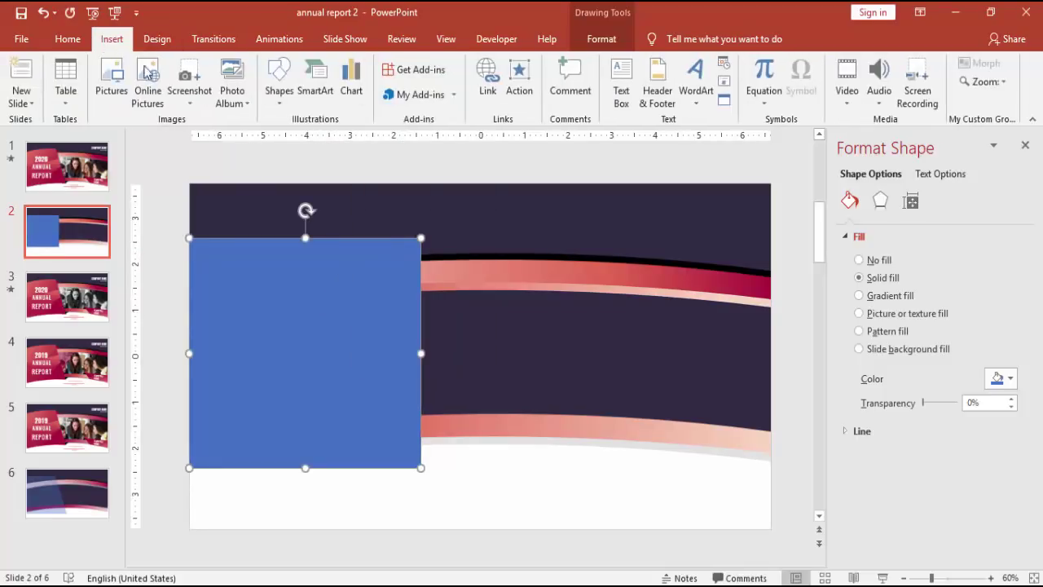
# - Draw a 1.63 by 4.98 inch right triangle at the rectangle's right edge, with no outline
pyautogui.click(279, 90)
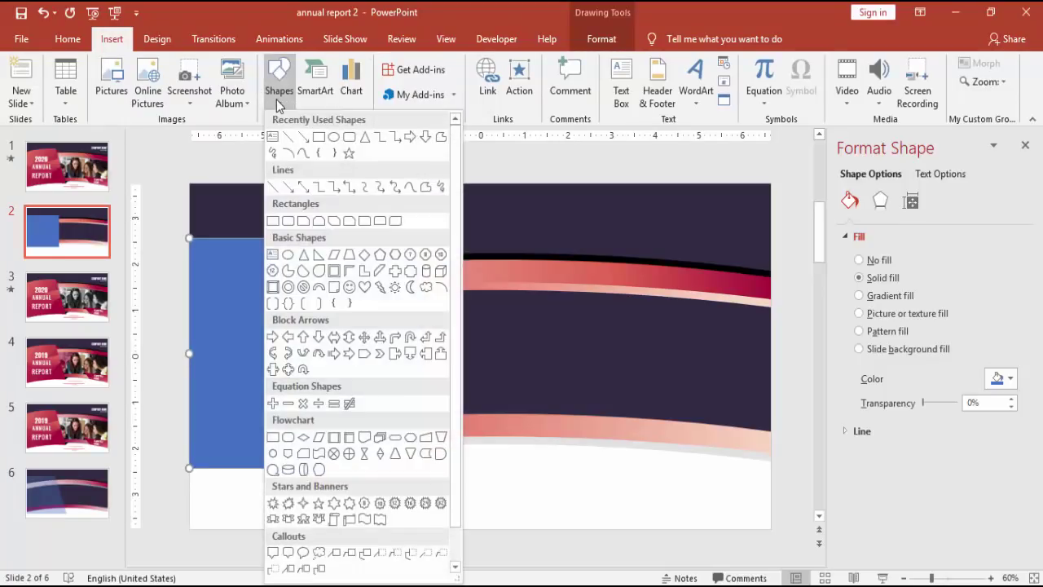
pyautogui.click(317, 255)
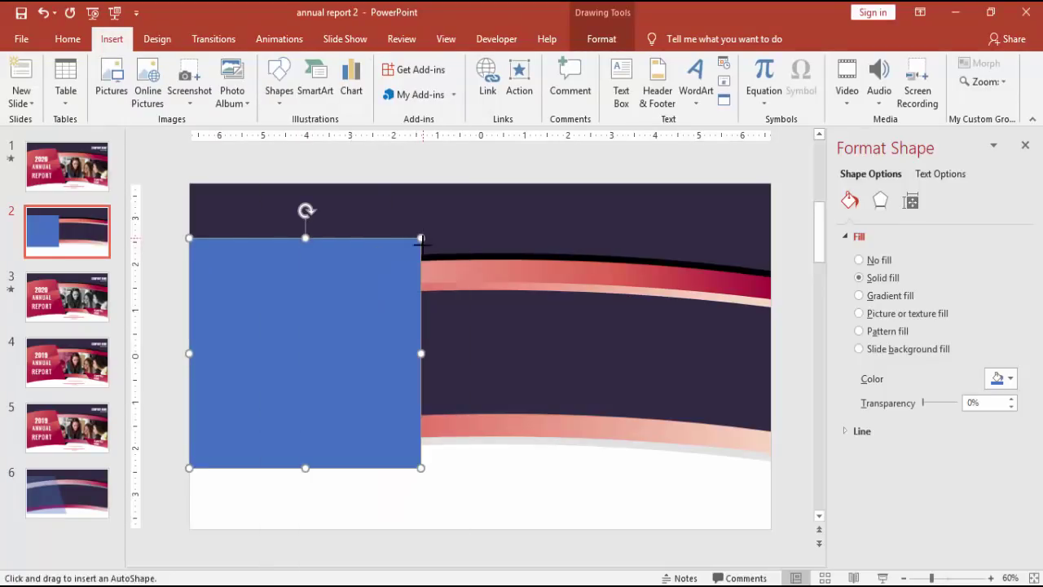
pyautogui.moveTo(421, 241); pyautogui.dragTo(494, 470)
pyautogui.click(390, 81)
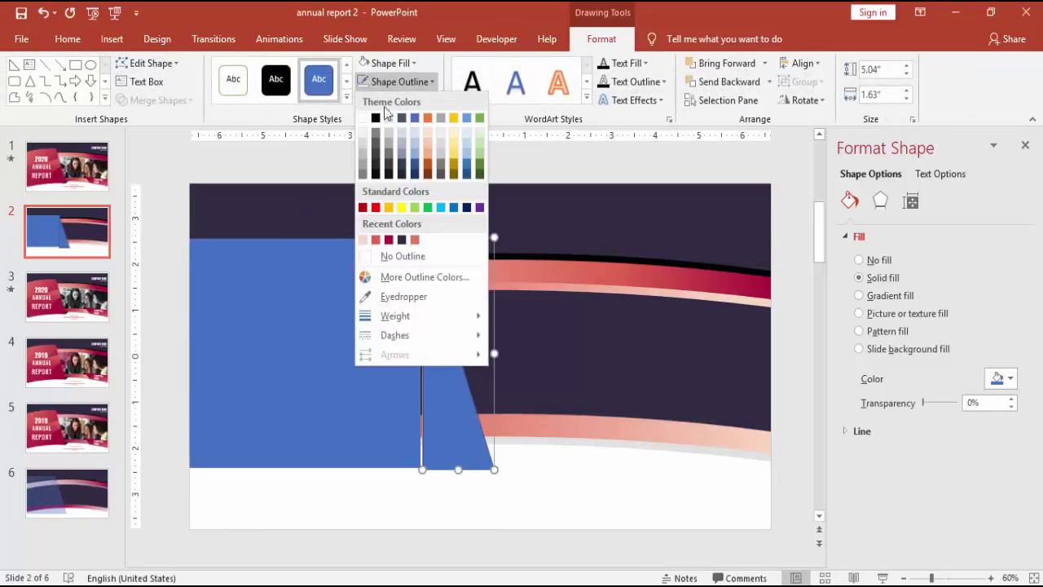
pyautogui.click(399, 255)
# - Align the triangle flush and level with the rectangle's right side
pyautogui.moveTo(436, 397); pyautogui.dragTo(431, 389)
pyautogui.press('Escape')
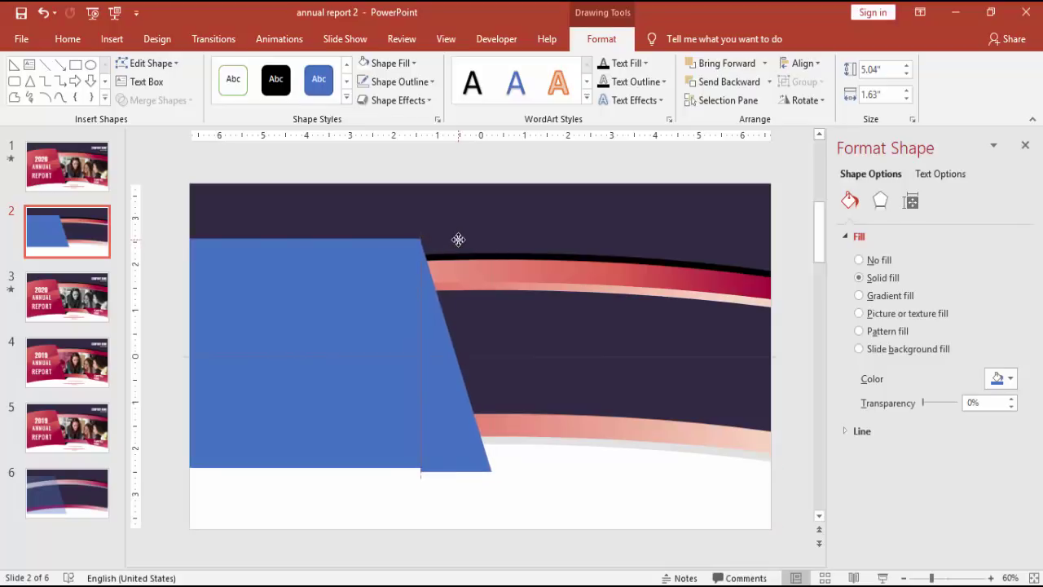
pyautogui.click(457, 239)
pyautogui.moveTo(457, 240); pyautogui.dragTo(456, 239)
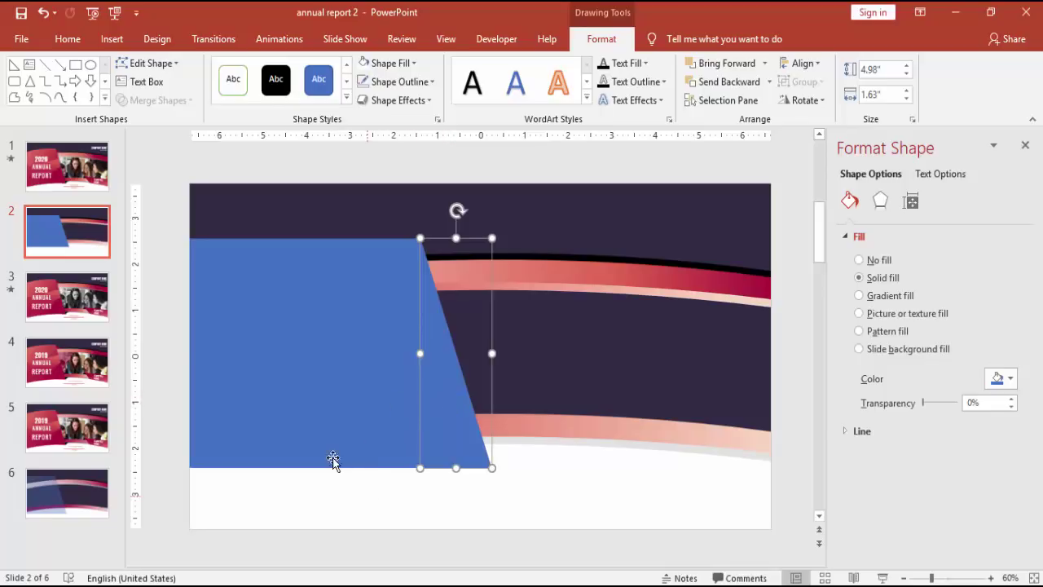
pyautogui.click(169, 340)
pyautogui.click(261, 355)
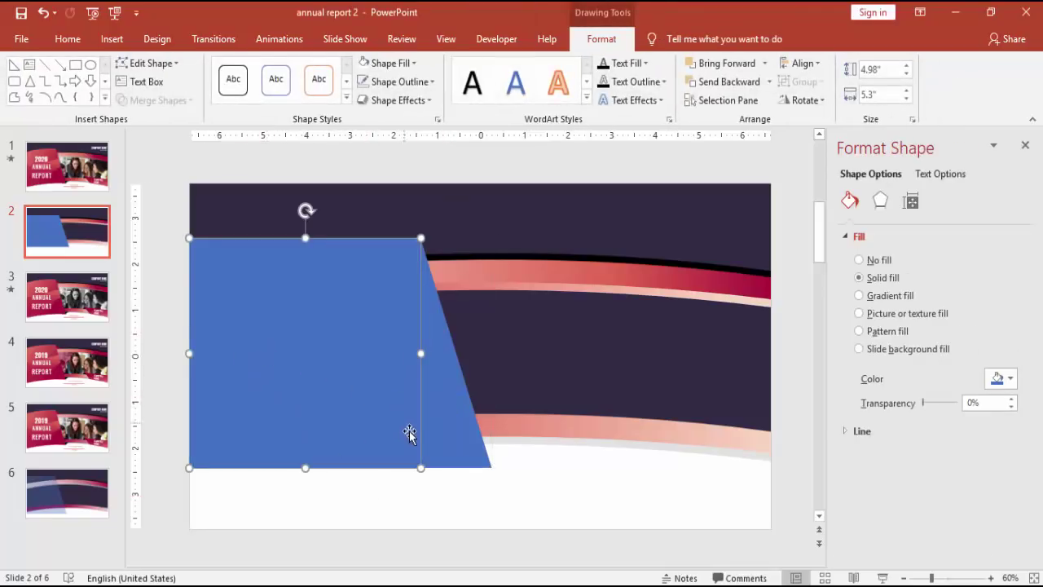
# - Union the blue rectangle and triangle into a single shape
pyautogui.keyDown('shift'); pyautogui.click(435, 413); pyautogui.keyUp('shift')
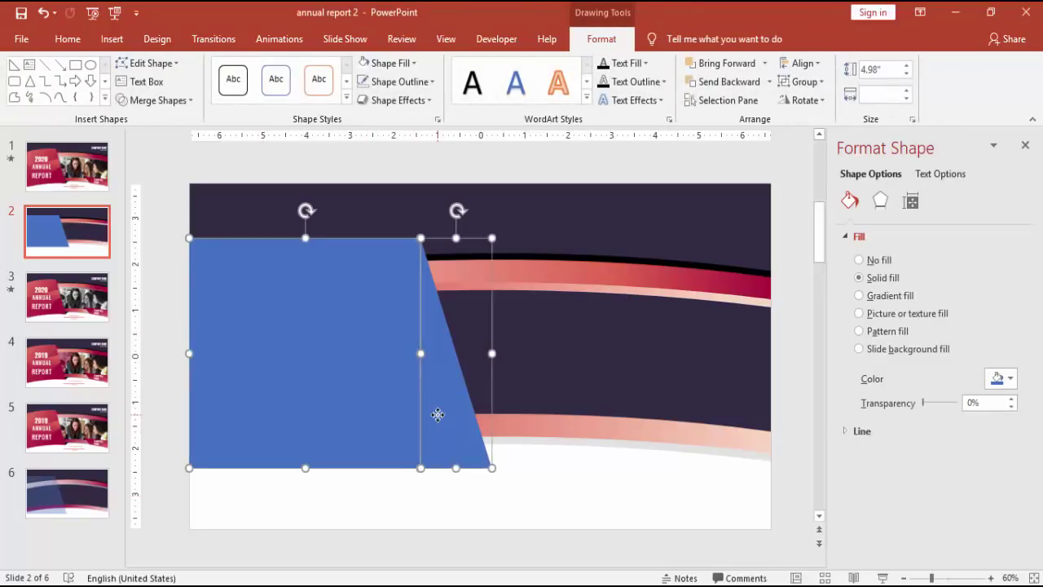
pyautogui.click(186, 102)
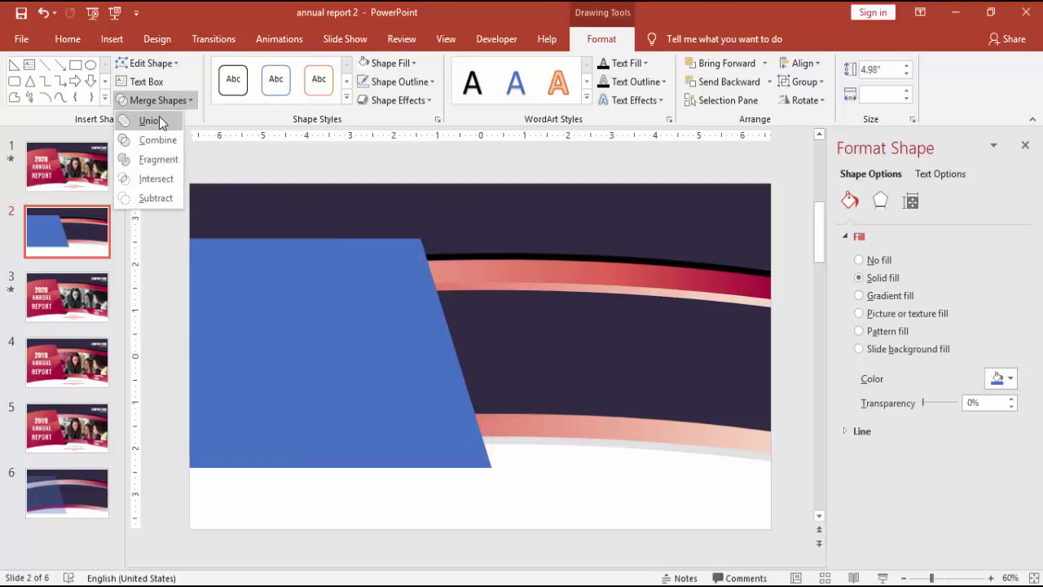
pyautogui.click(160, 120)
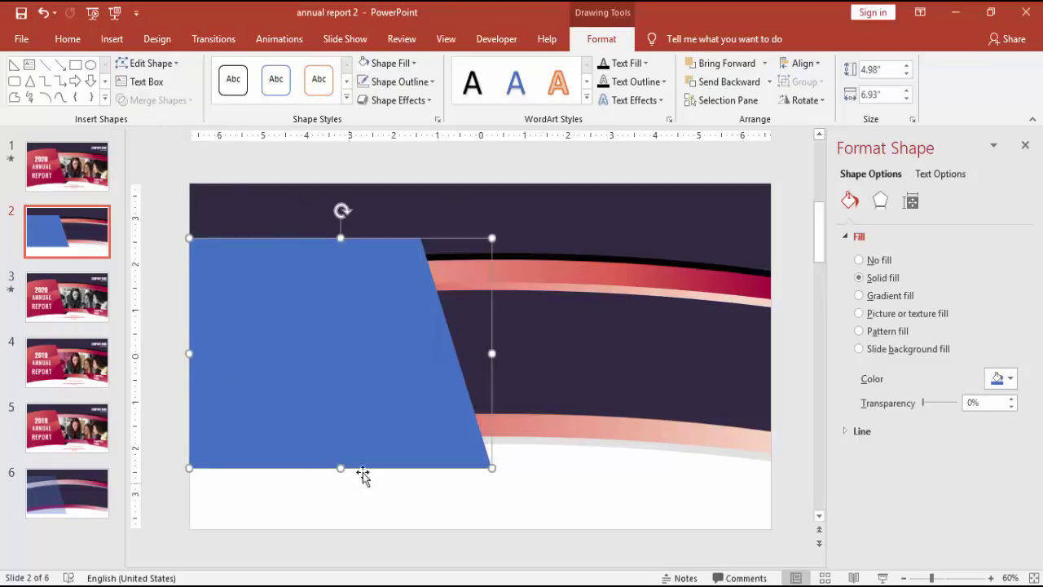
# - Edit the merged shape's points to bow its top edge into an arch
pyautogui.rightClick(317, 324)
pyautogui.click(360, 371)
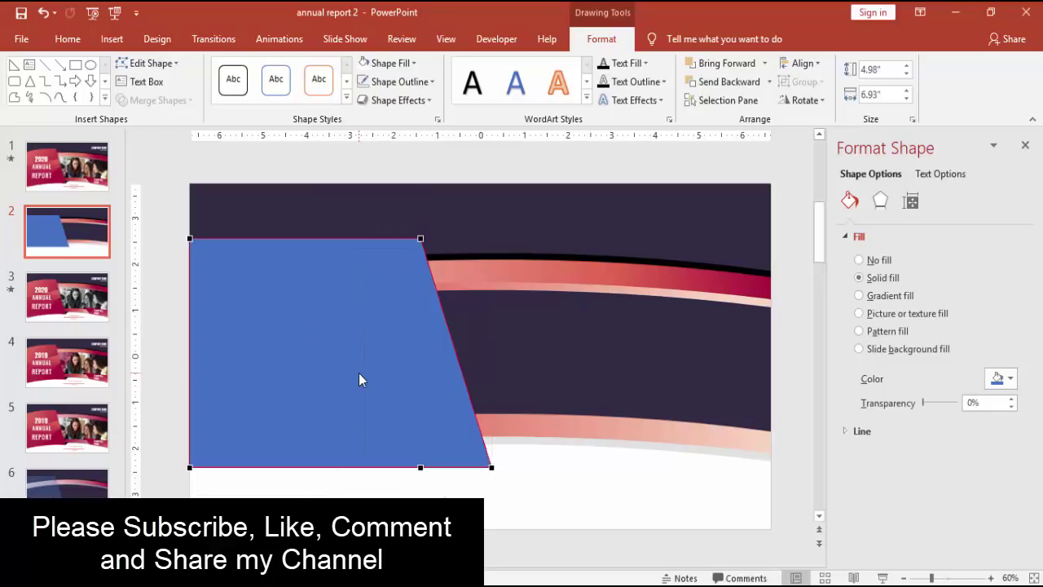
pyautogui.click(419, 238)
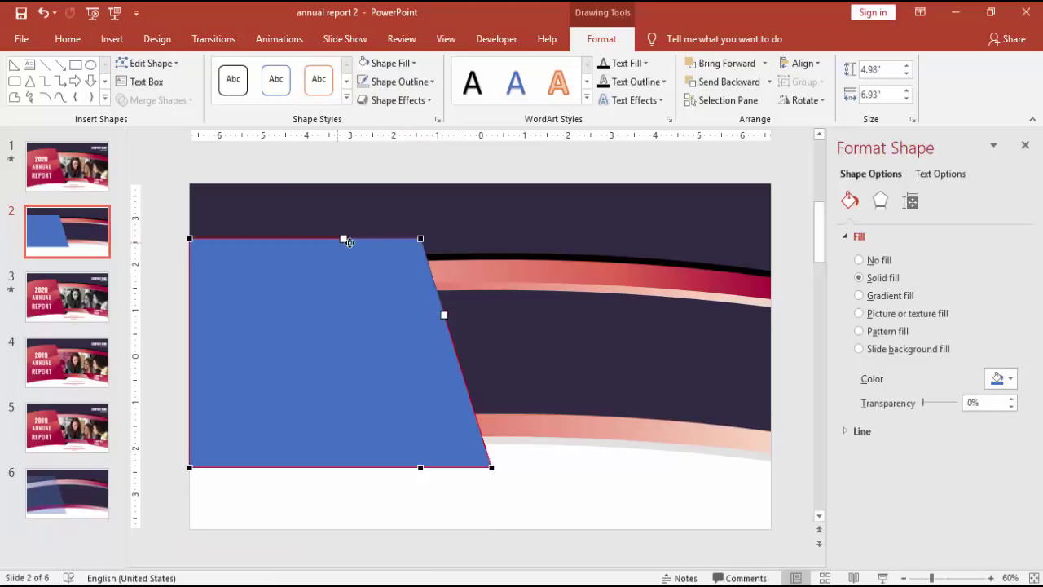
pyautogui.moveTo(344, 240); pyautogui.dragTo(340, 221)
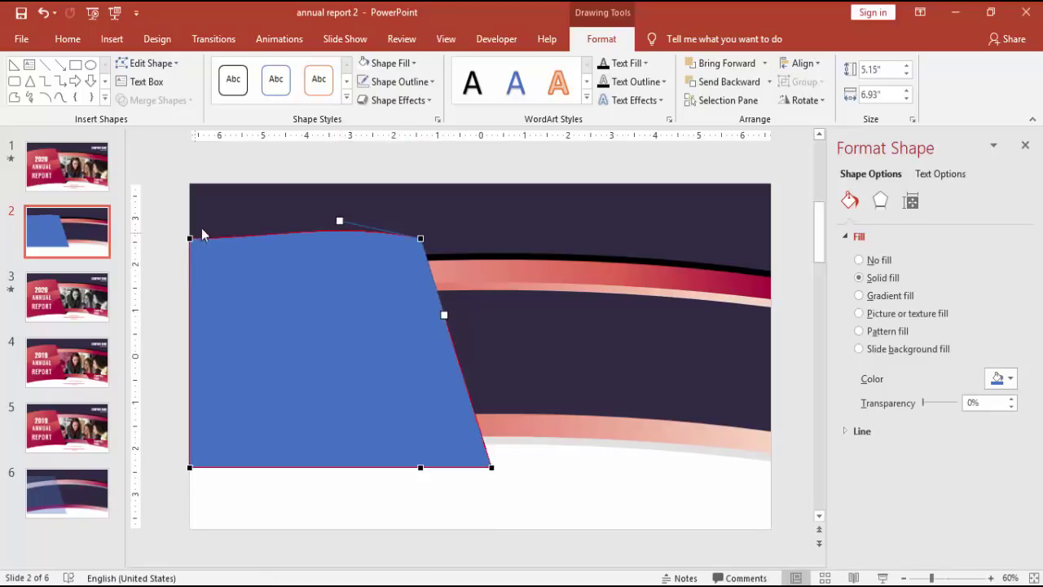
pyautogui.click(190, 236)
pyautogui.moveTo(264, 236); pyautogui.dragTo(266, 220)
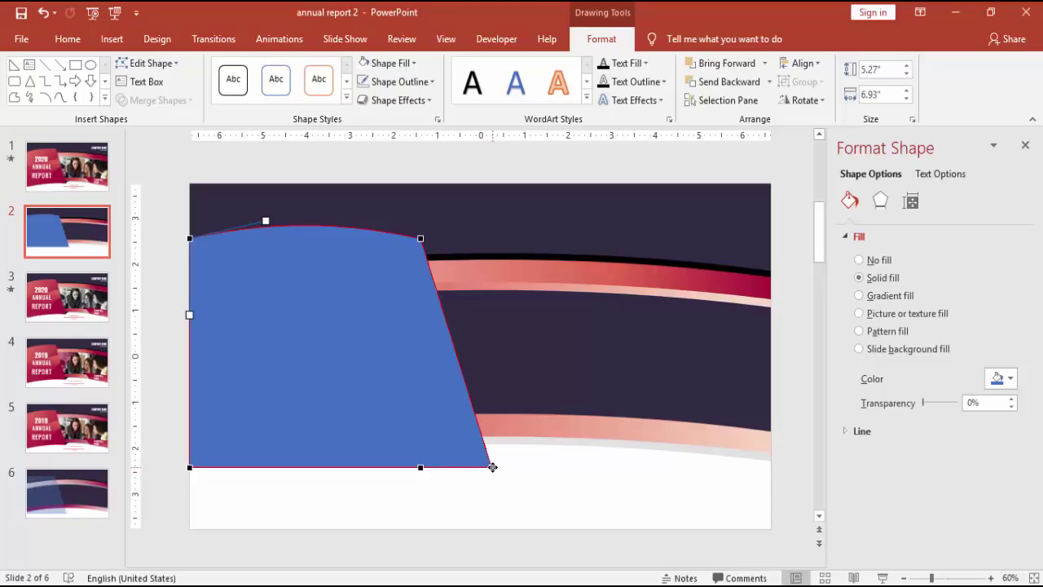
# - Delete the extra bottom vertex and curve the bottom edge upward into an arch
pyautogui.click(492, 467)
pyautogui.click(422, 466)
pyautogui.rightClick(421, 467)
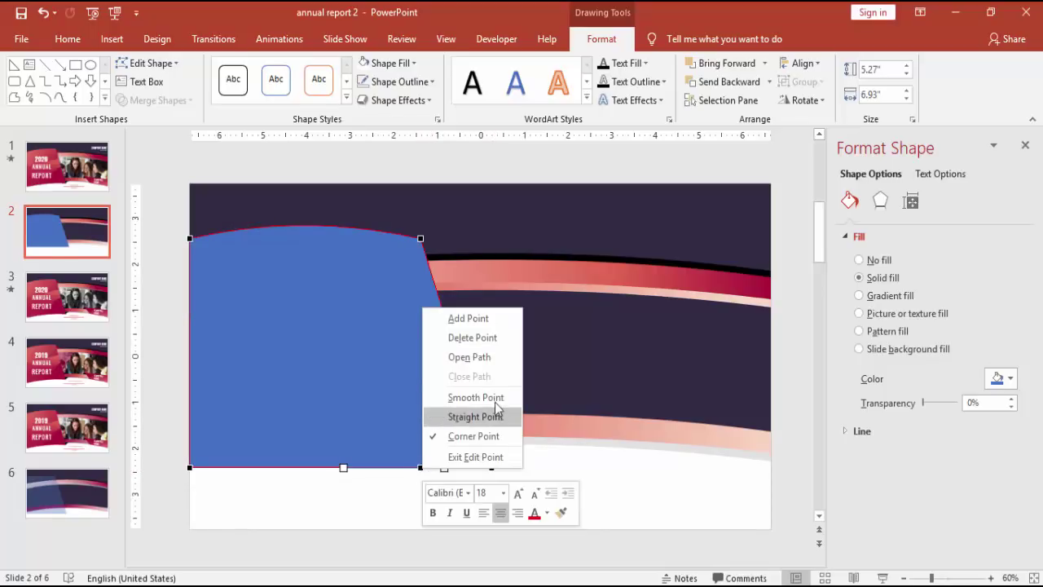
pyautogui.click(480, 339)
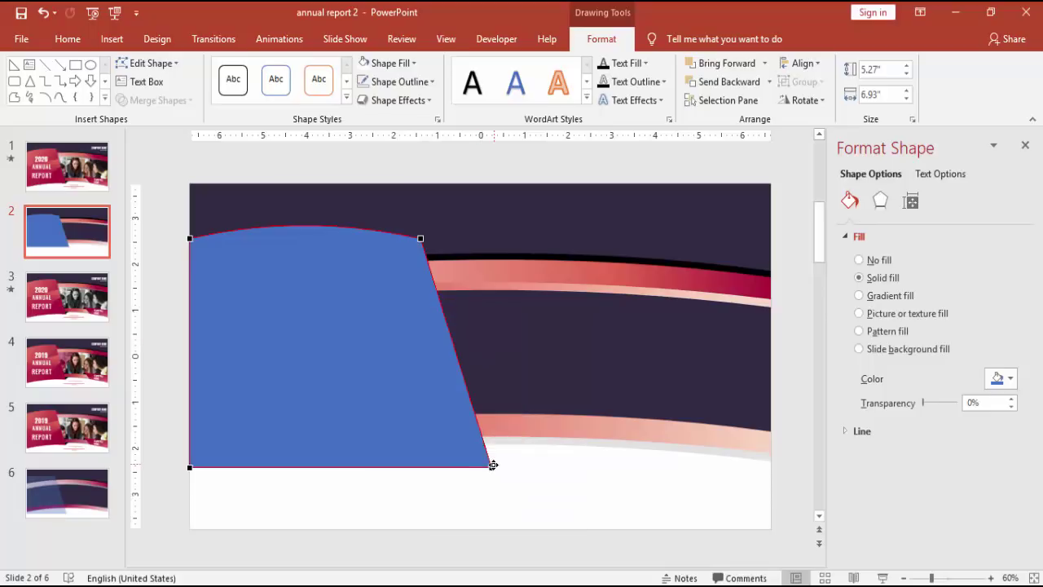
pyautogui.click(493, 467)
pyautogui.moveTo(391, 464); pyautogui.dragTo(387, 448)
pyautogui.click(190, 467)
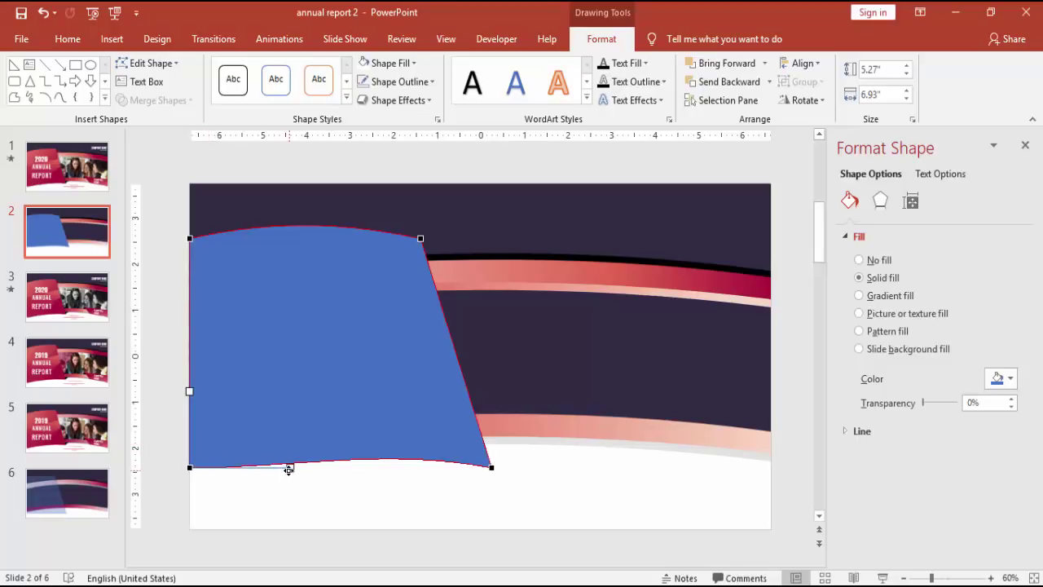
pyautogui.moveTo(288, 469); pyautogui.dragTo(284, 449)
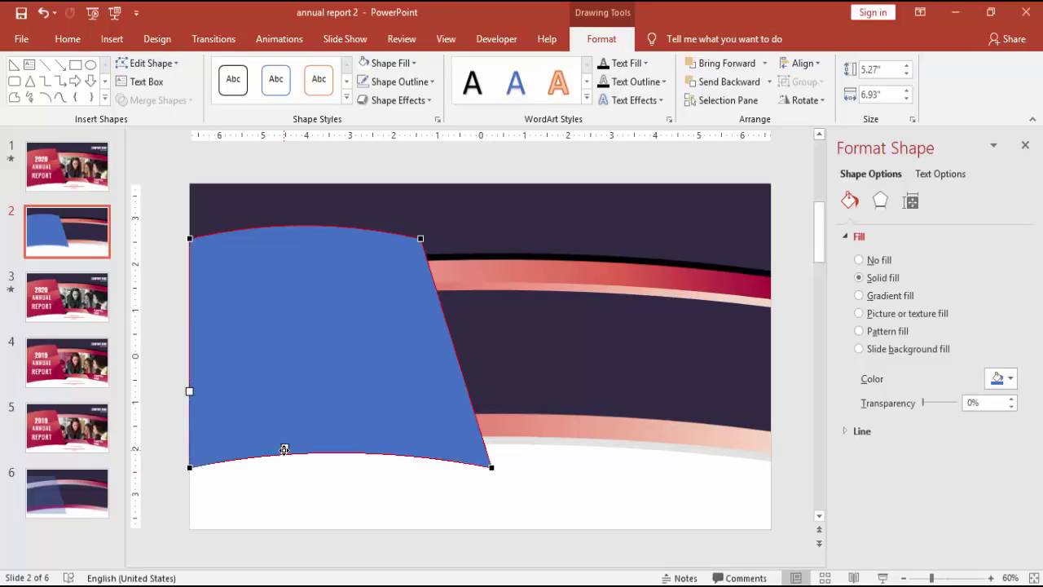
pyautogui.click(174, 361)
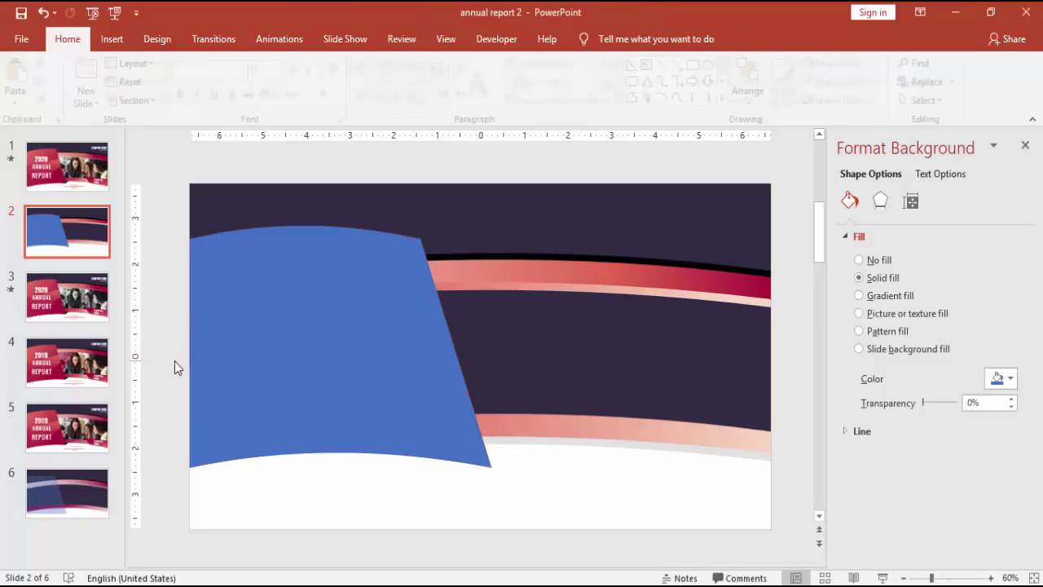
# - Fill the shape with a 45° linear gradient from pale peach to crimson, a stop near 48%
pyautogui.click(302, 371)
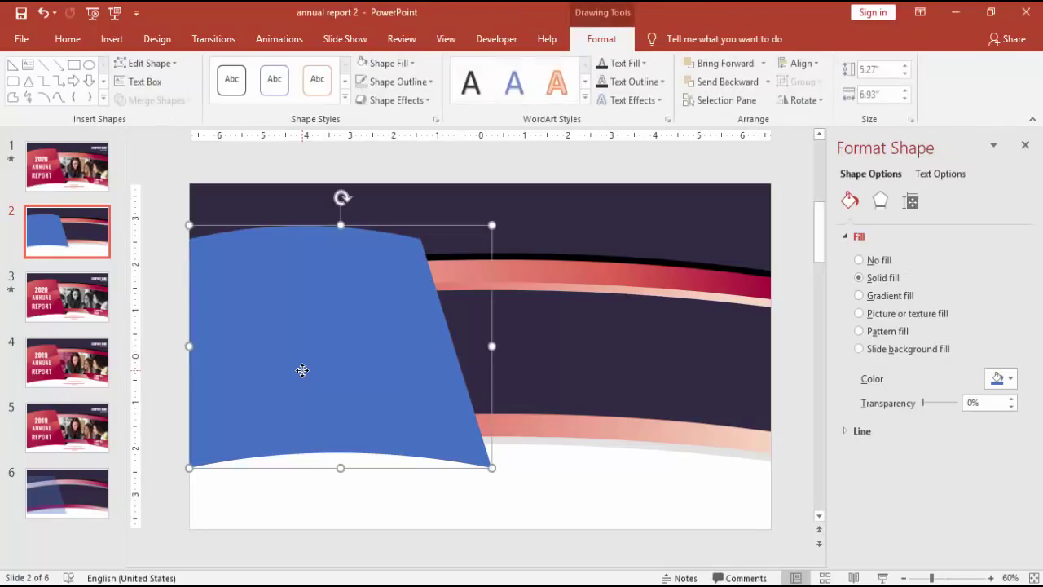
pyautogui.click(894, 298)
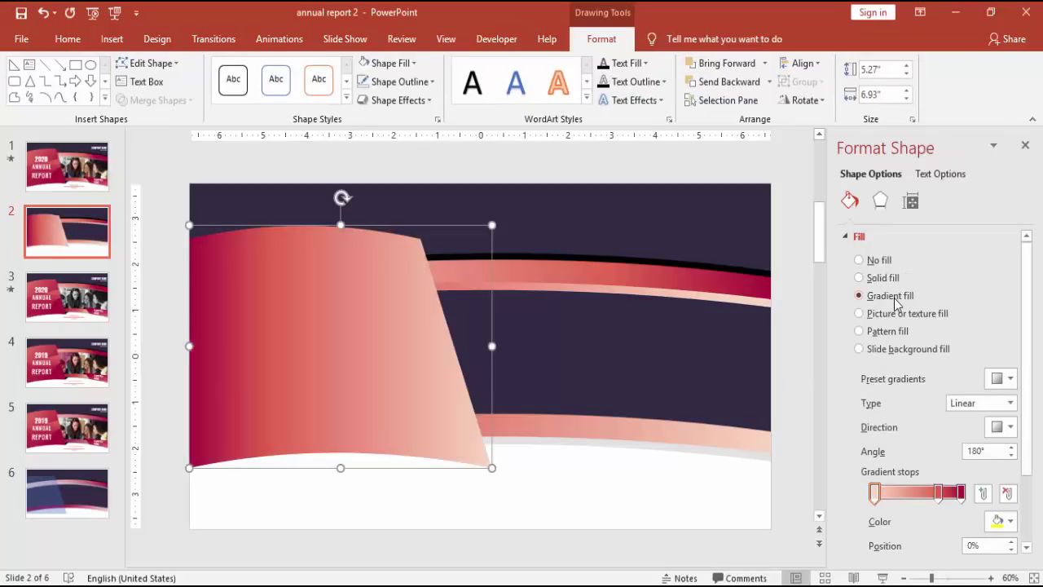
pyautogui.click(1008, 427)
pyautogui.click(1019, 459)
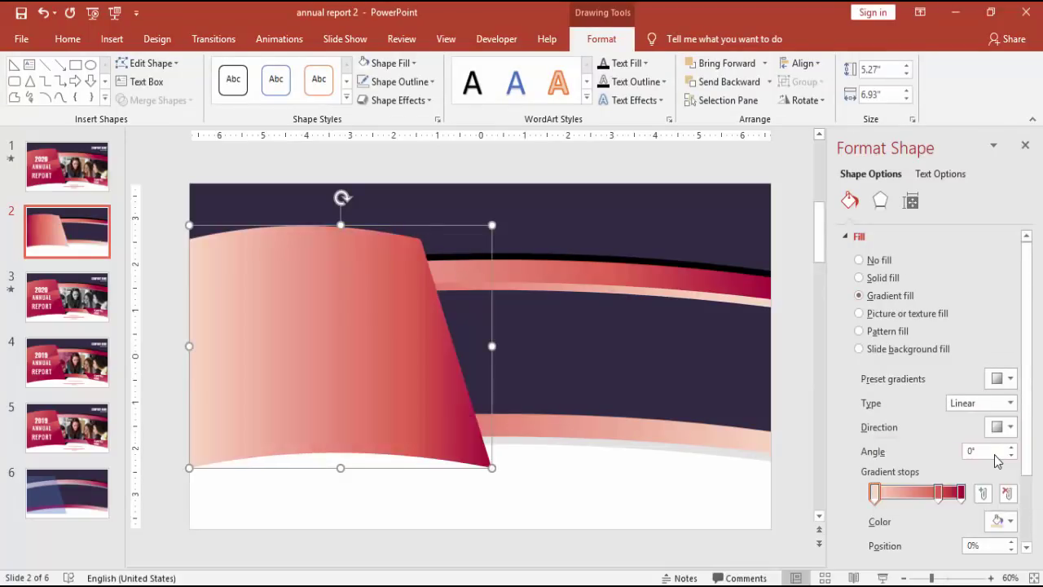
pyautogui.moveTo(939, 495)
pyautogui.mouseDown()
pyautogui.moveTo(913, 495)
pyautogui.moveTo(957, 495)
pyautogui.moveTo(941, 499)
pyautogui.mouseUp()
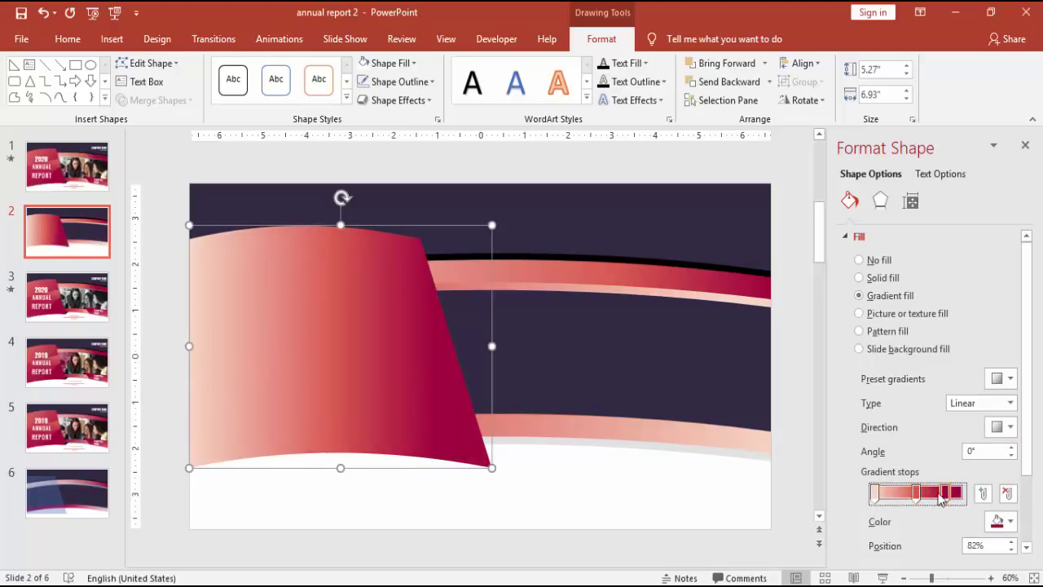
pyautogui.click(1009, 430)
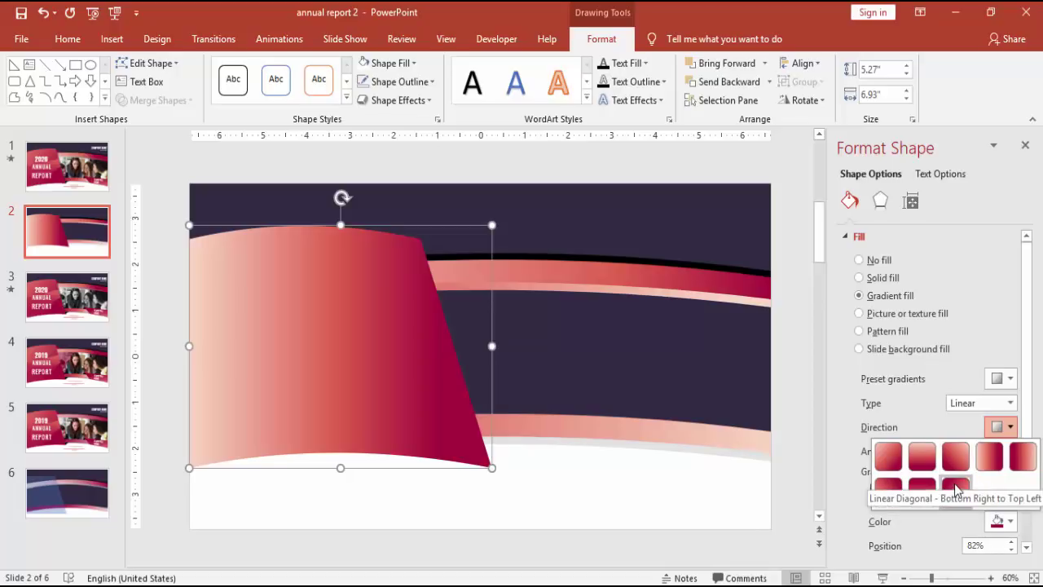
pyautogui.click(888, 489)
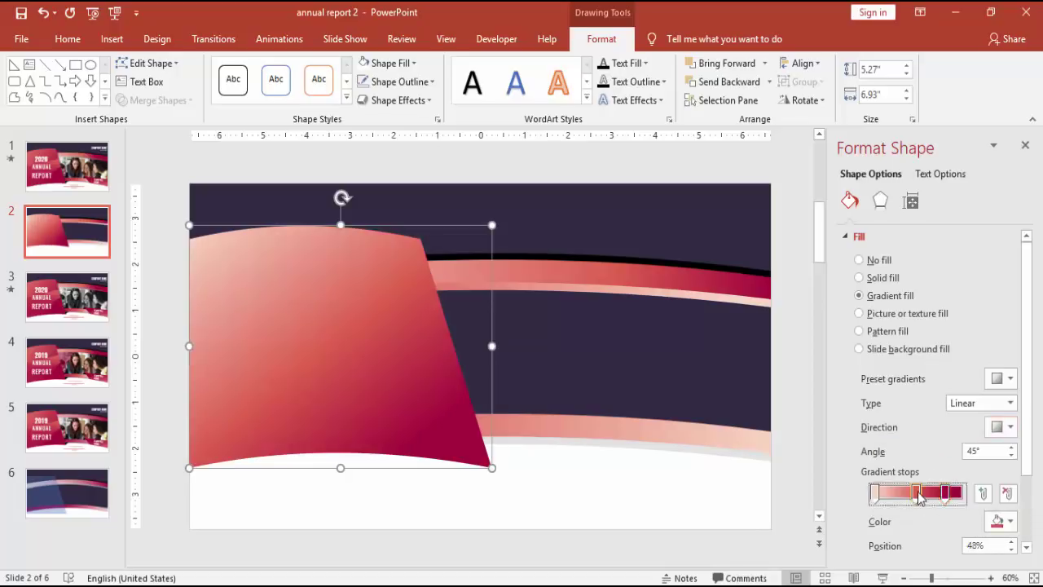
pyautogui.moveTo(946, 494); pyautogui.dragTo(943, 497)
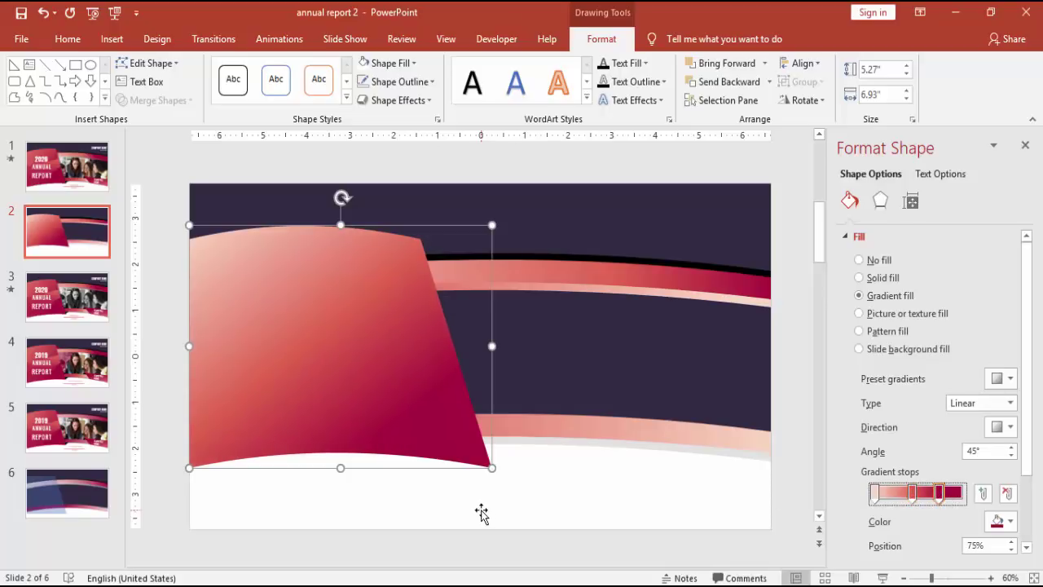
# - Make the gradient panel slightly narrower from the right and raise its top edge
pyautogui.click(511, 509)
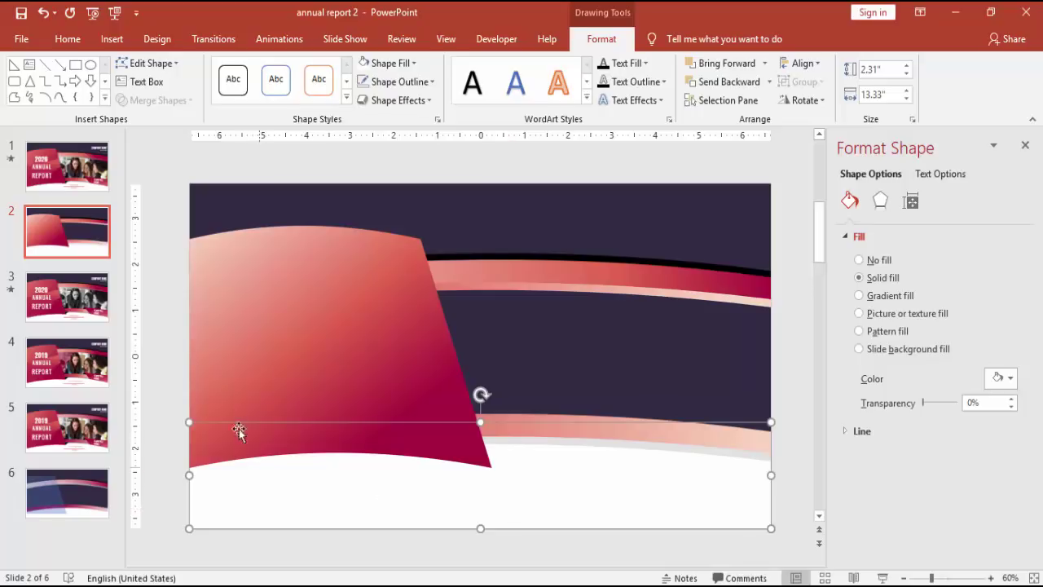
pyautogui.click(175, 359)
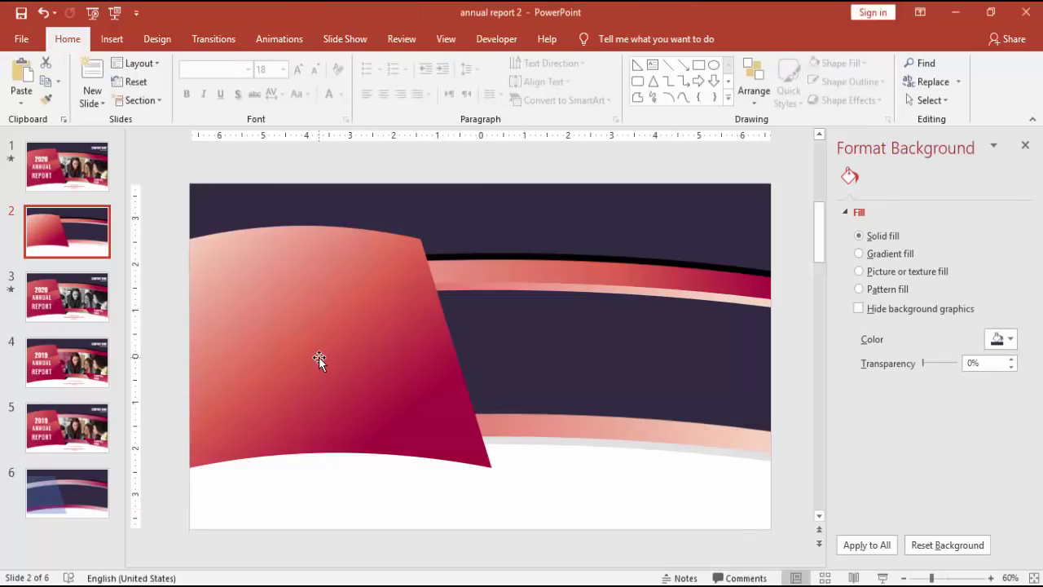
pyautogui.click(461, 352)
pyautogui.moveTo(489, 346); pyautogui.dragTo(460, 345)
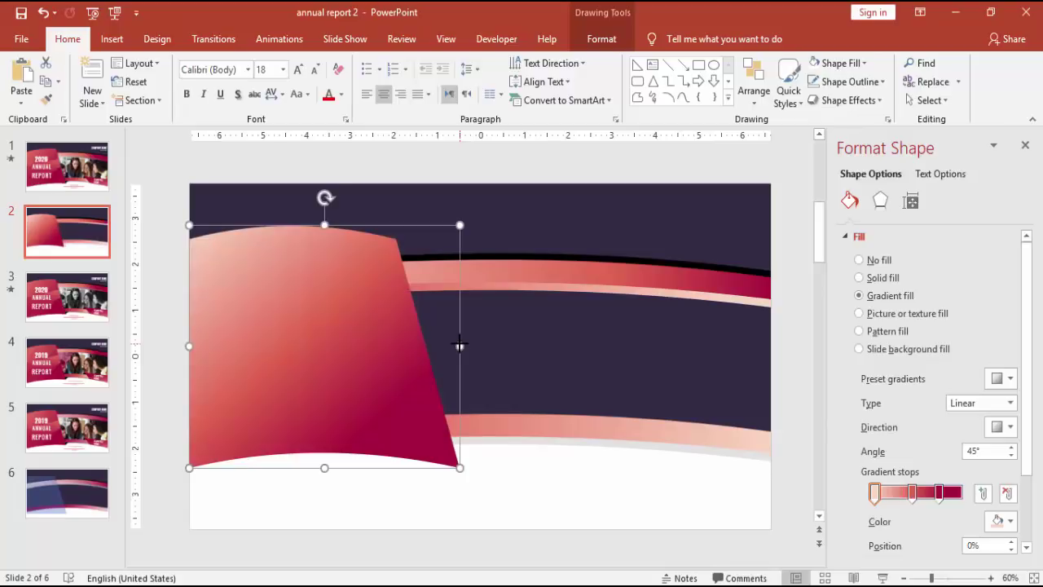
pyautogui.click(165, 293)
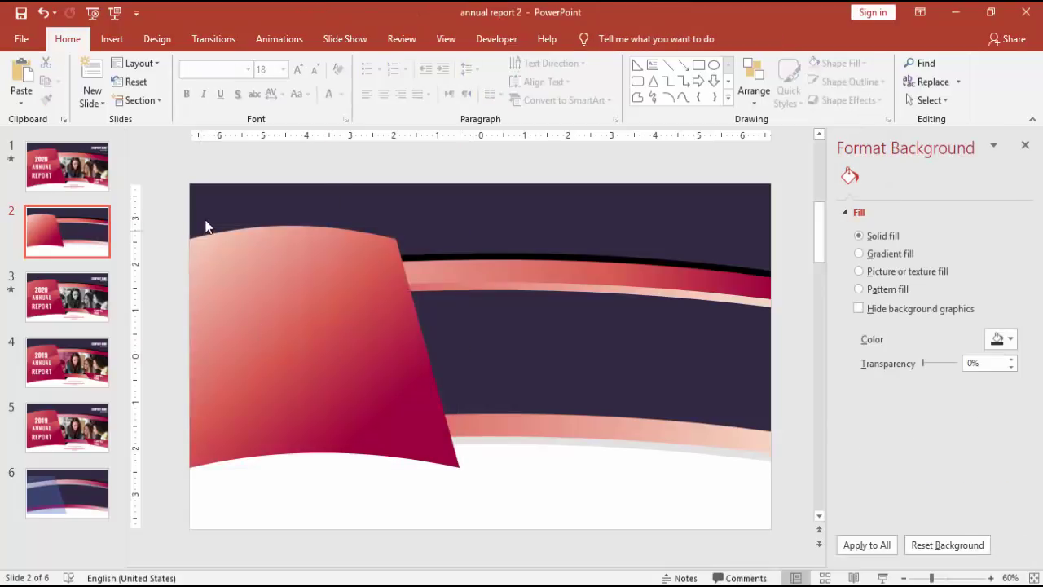
pyautogui.click(356, 256)
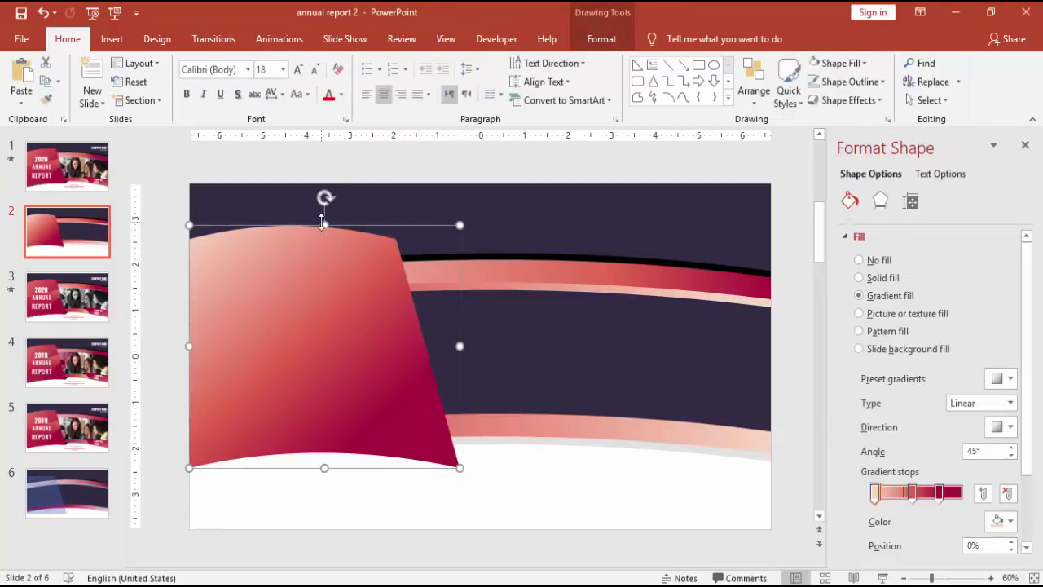
pyautogui.moveTo(323, 224); pyautogui.dragTo(319, 218)
pyautogui.click(163, 238)
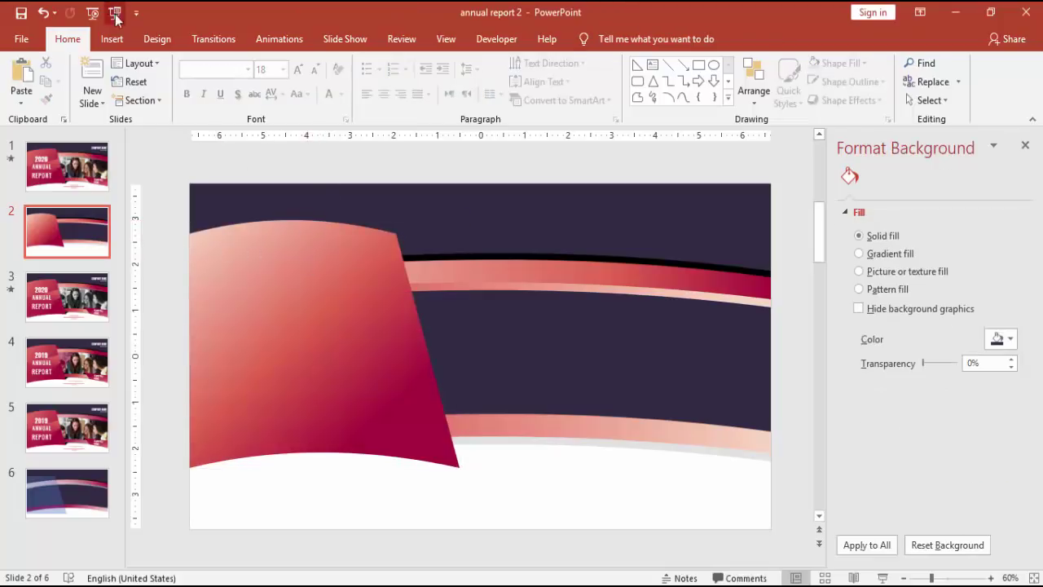
pyautogui.click(114, 40)
# - Draw a small 0.87 by 1.26 inch dark red triangle, no outline, at the panel's top corner
pyautogui.click(285, 103)
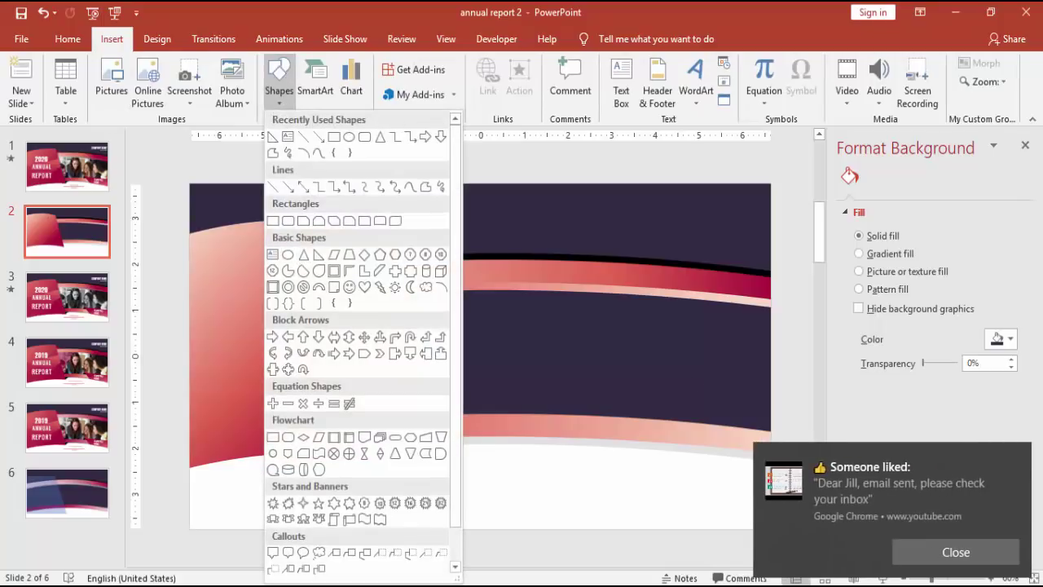
pyautogui.click(1018, 464)
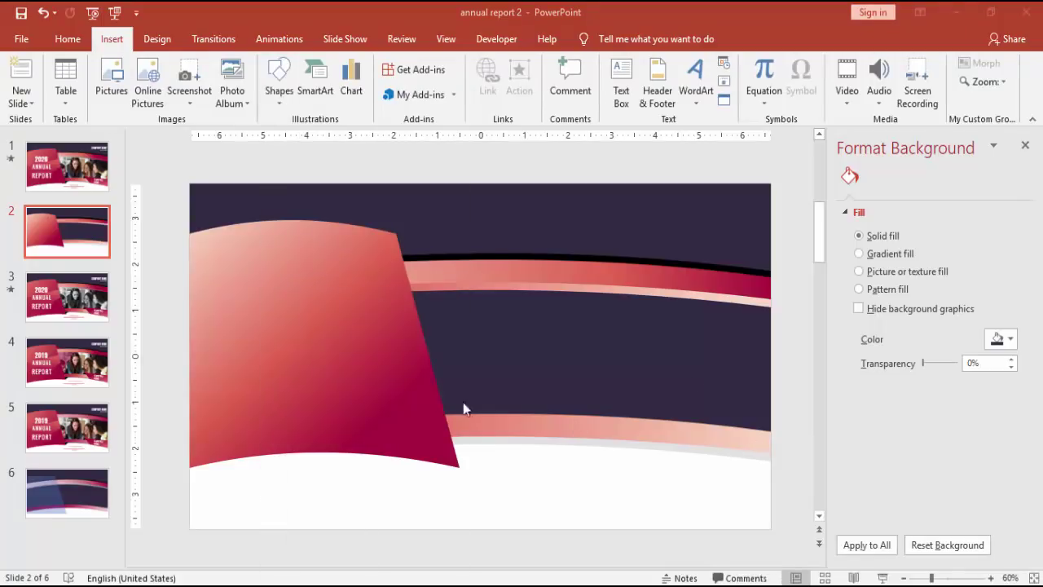
pyautogui.click(276, 96)
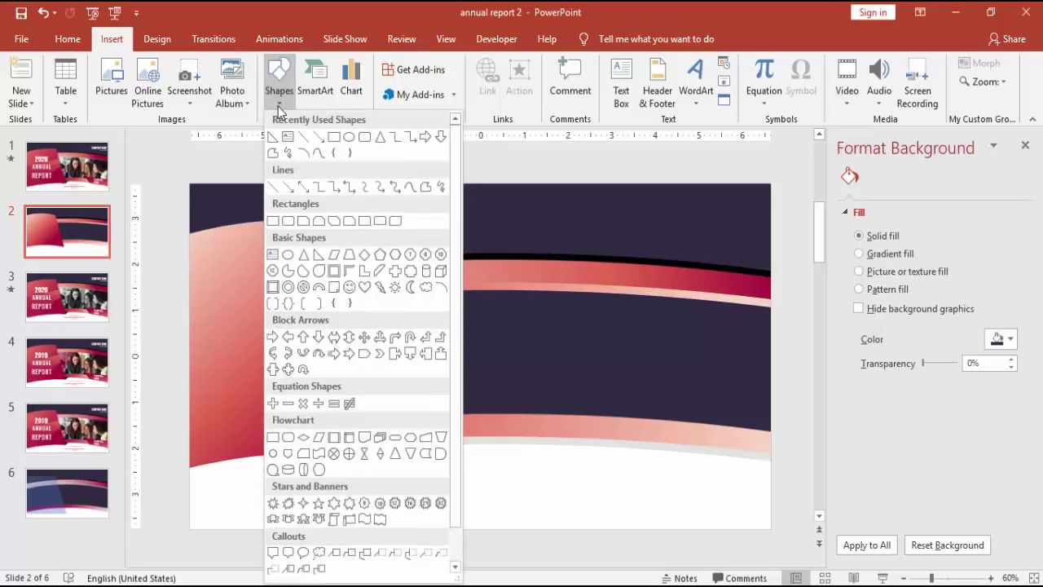
pyautogui.click(304, 257)
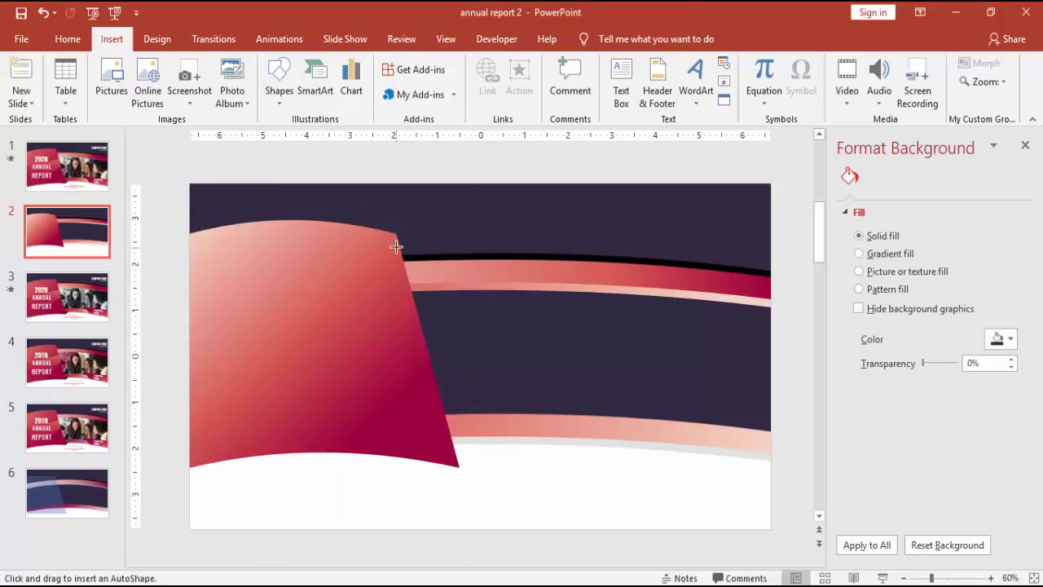
pyautogui.moveTo(395, 232); pyautogui.dragTo(450, 272)
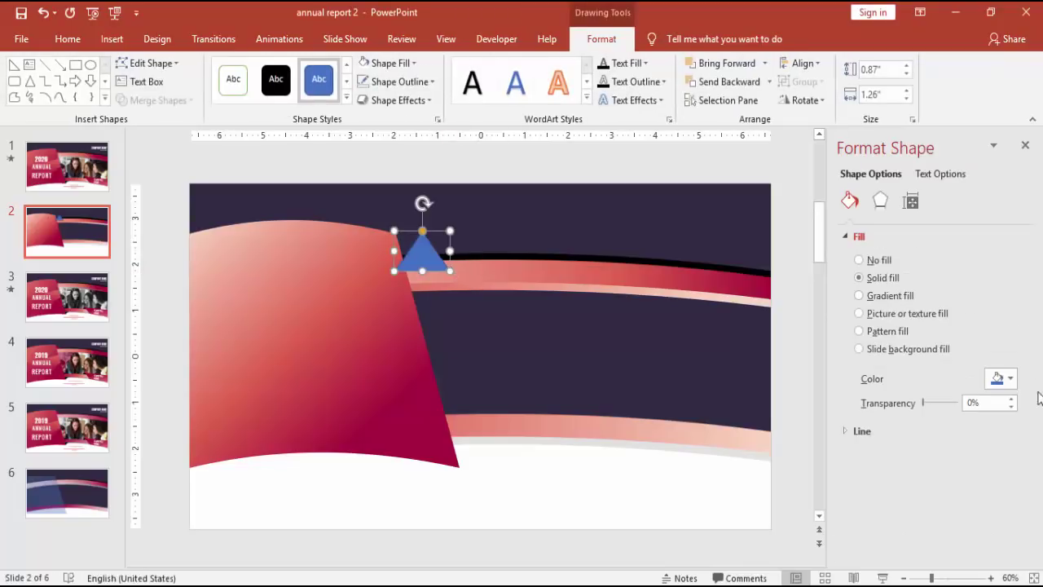
pyautogui.click(1011, 380)
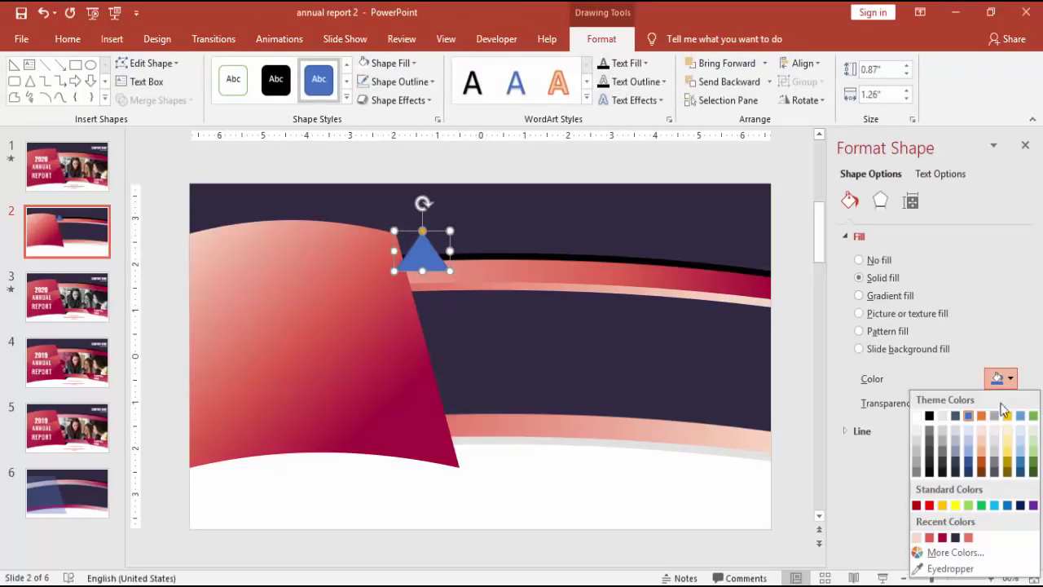
pyautogui.click(942, 537)
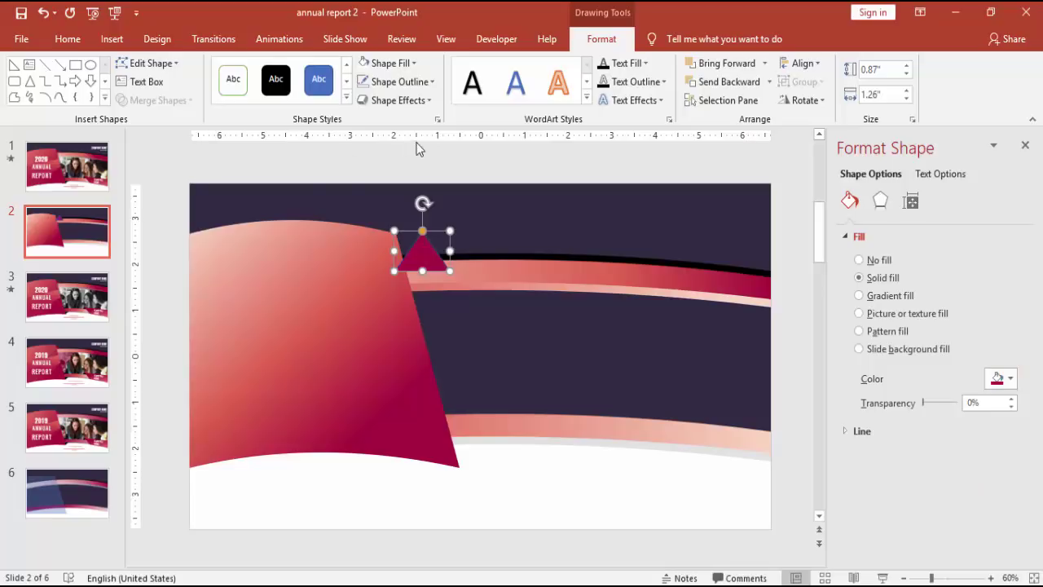
pyautogui.click(424, 81)
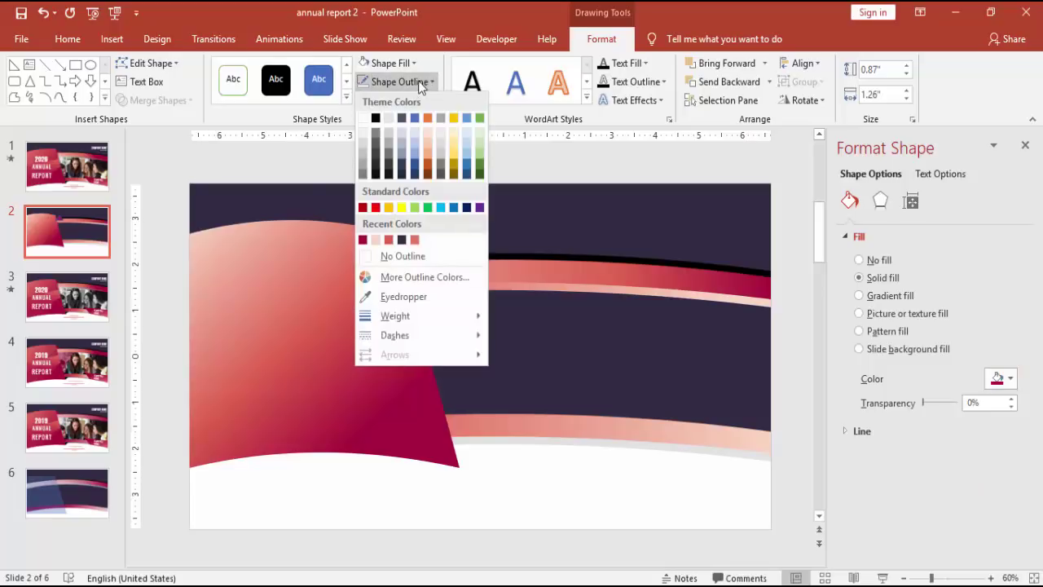
pyautogui.click(399, 256)
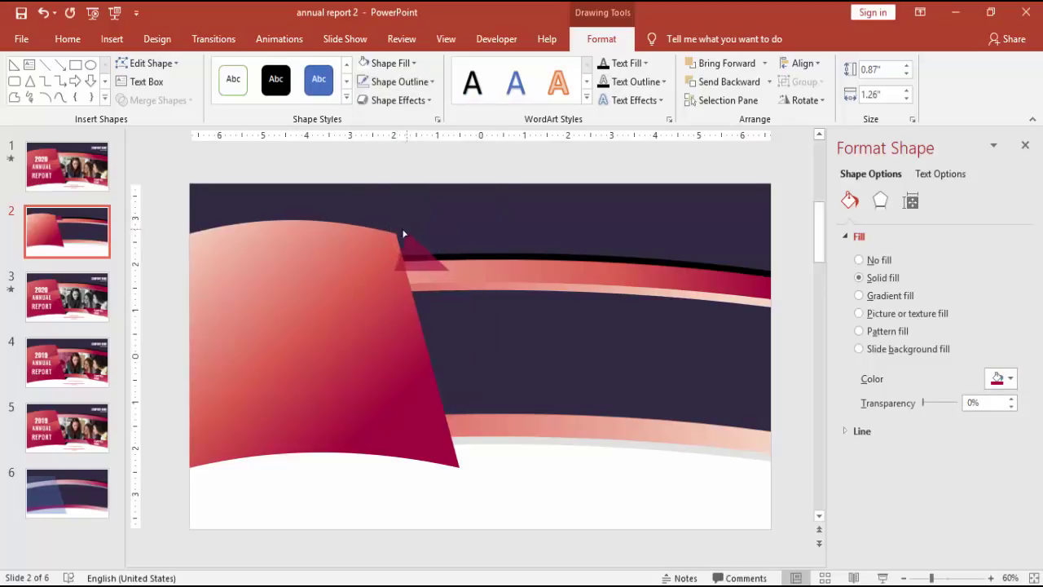
# - Tuck the triangle behind the light stripe and Ctrl-drag a copy onto the lower band
pyautogui.click(396, 233)
pyautogui.moveTo(414, 265); pyautogui.dragTo(413, 261)
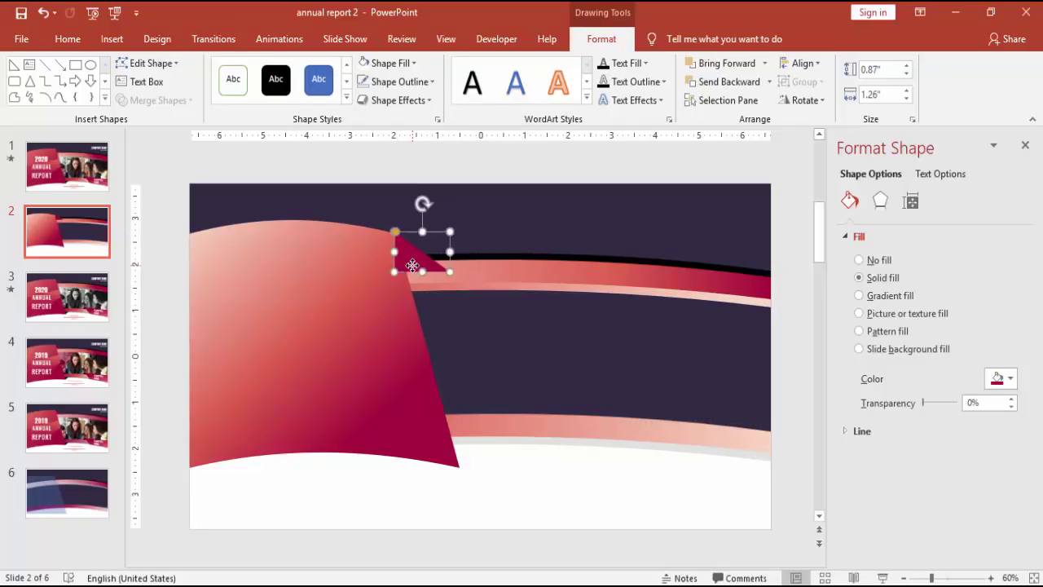
pyautogui.click(737, 81)
pyautogui.click(736, 82)
pyautogui.click(481, 212)
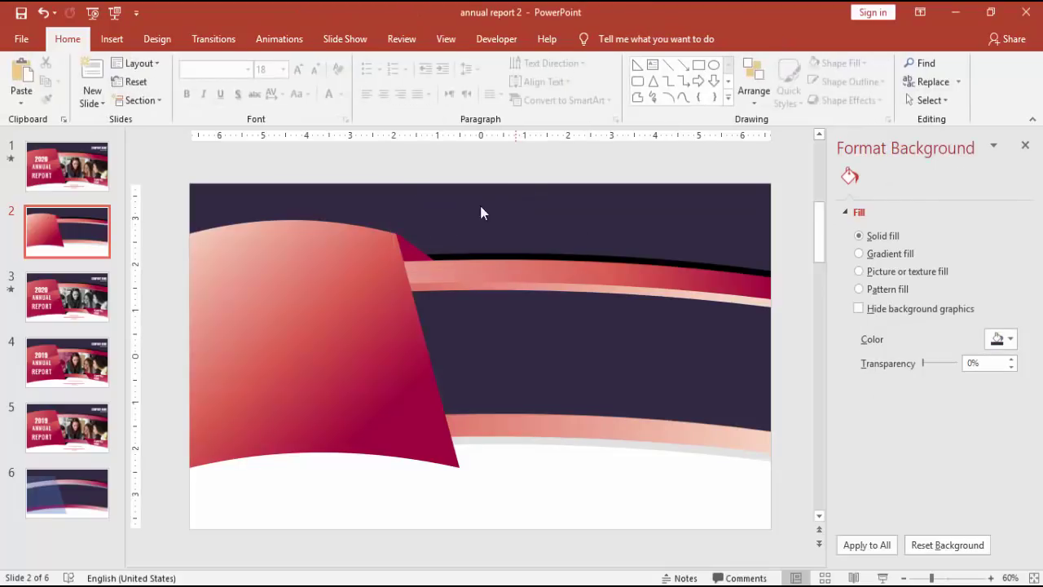
pyautogui.click(415, 254)
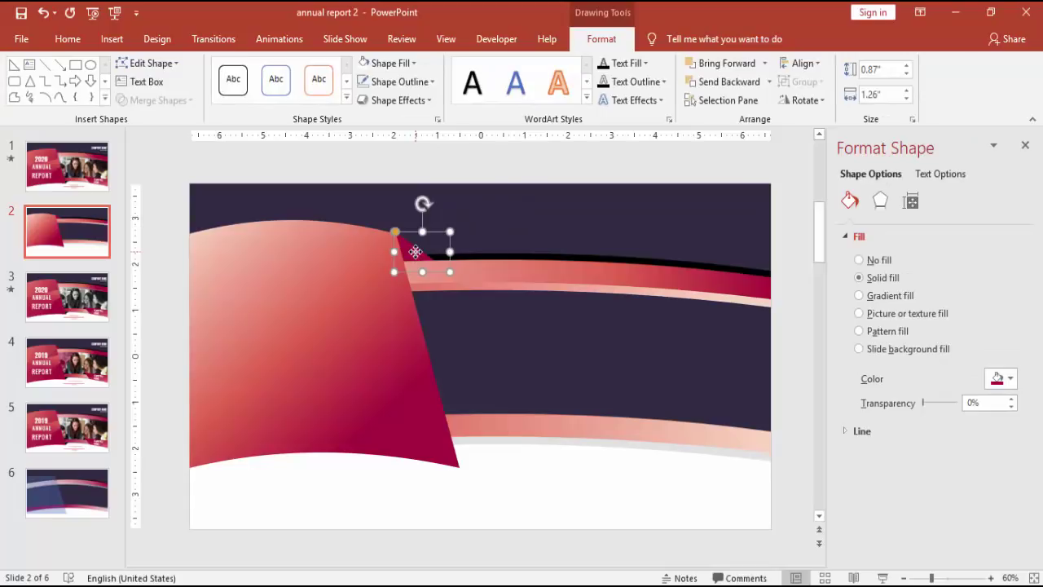
pyautogui.moveTo(416, 252); pyautogui.dragTo(484, 417)
# - Flip the lower triangle to point down, fill it black, and place it at the panel's bottom tip
pyautogui.click(803, 100)
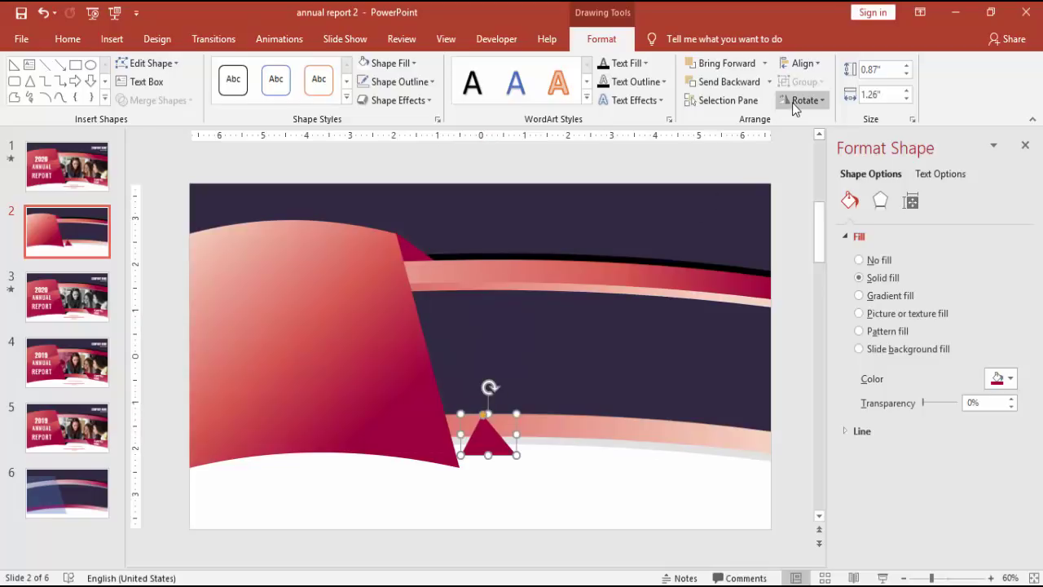
pyautogui.click(818, 158)
pyautogui.moveTo(484, 445); pyautogui.dragTo(461, 471)
pyautogui.click(396, 63)
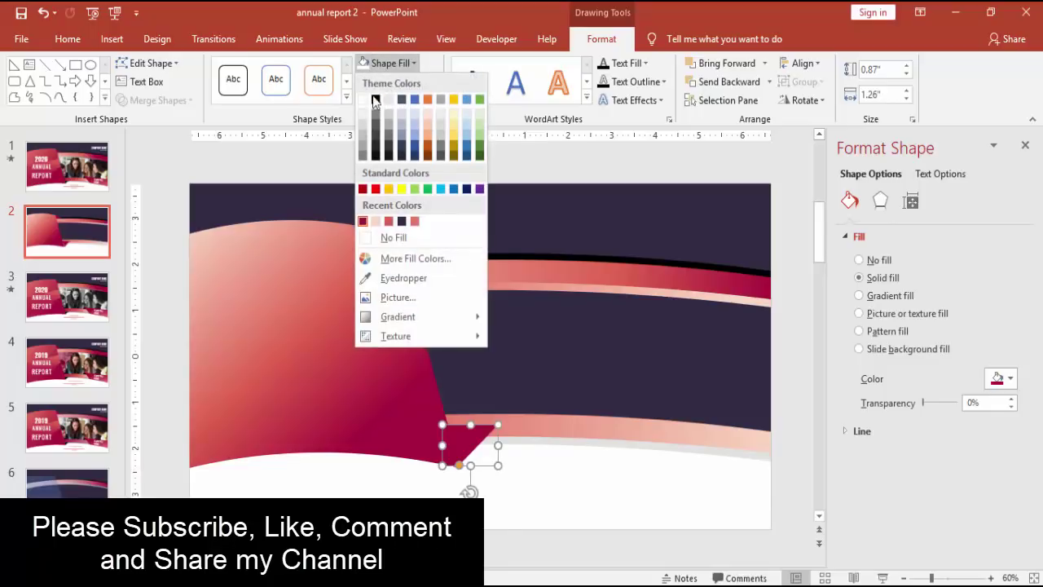
pyautogui.click(375, 100)
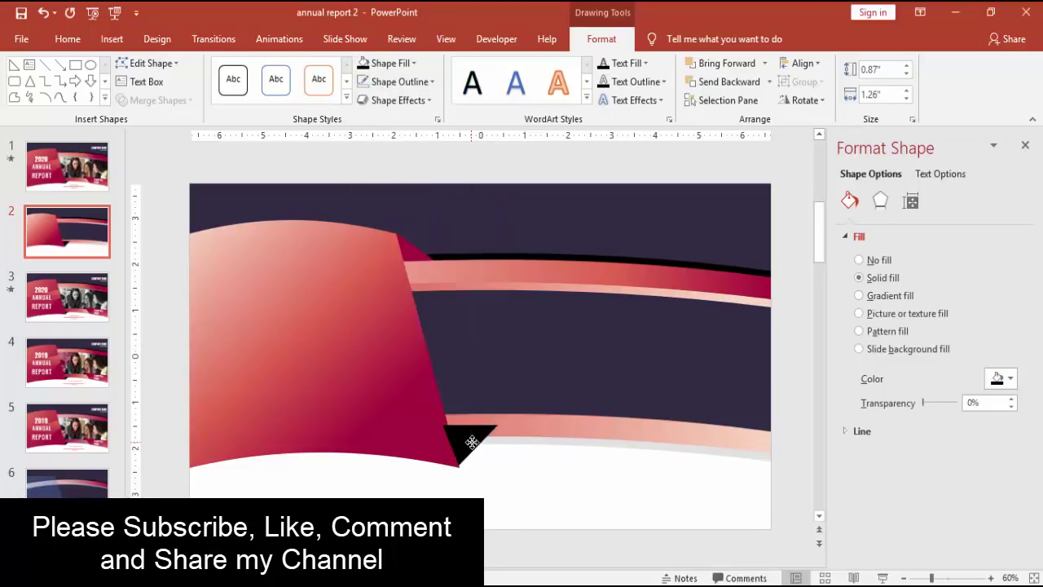
pyautogui.moveTo(471, 442); pyautogui.dragTo(469, 445)
# - Send the black triangle back behind the lower pink band
pyautogui.click(460, 474)
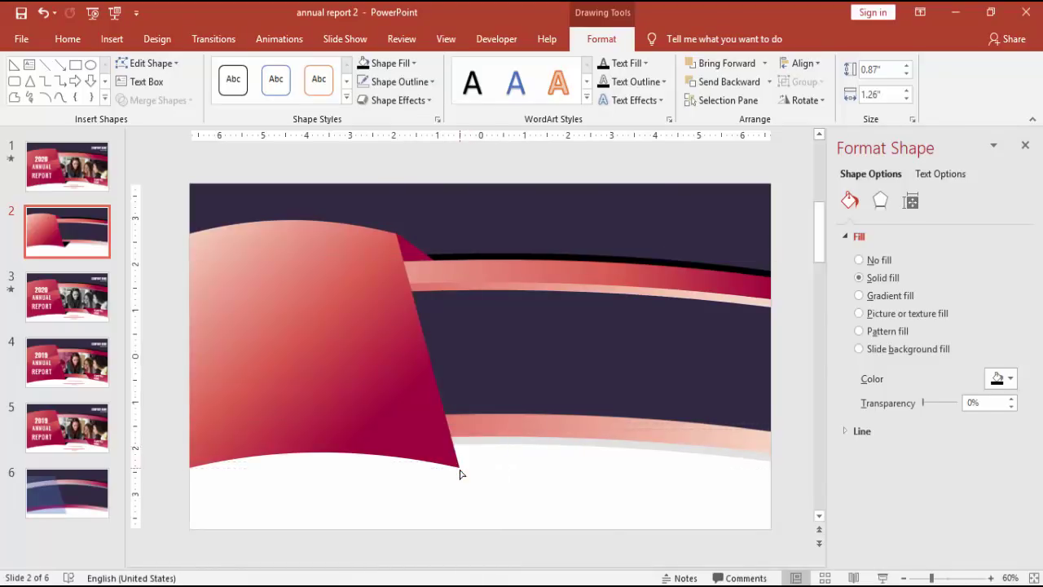
pyautogui.click(457, 473)
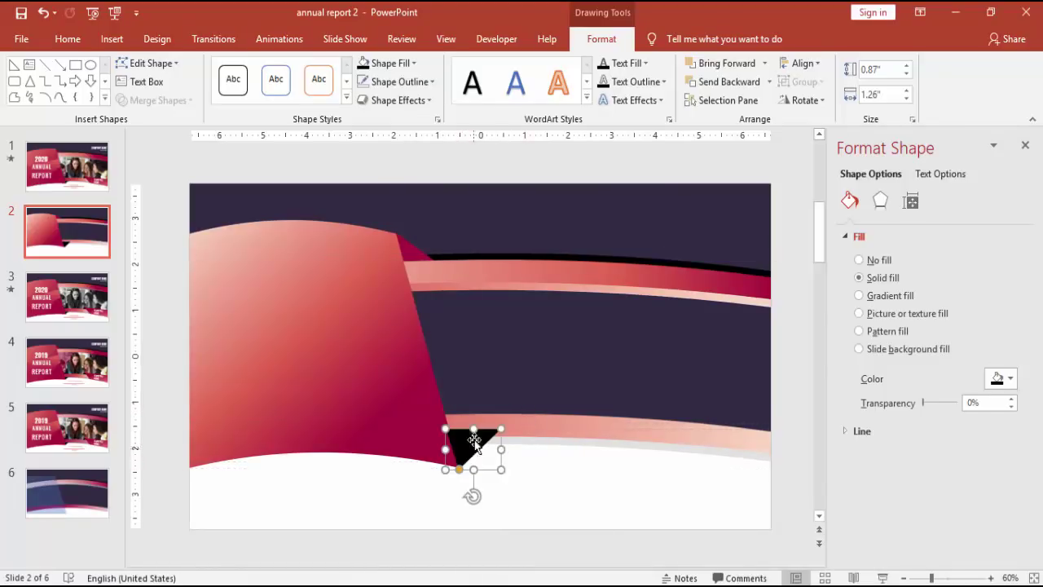
pyautogui.click(725, 81)
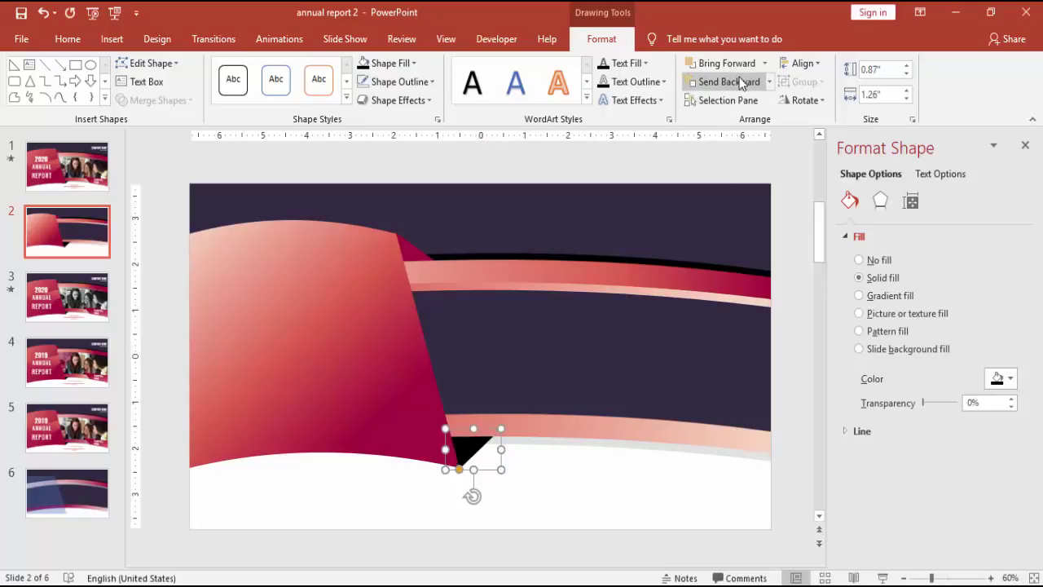
pyautogui.click(742, 84)
pyautogui.hotkey('ctrl', 'z')
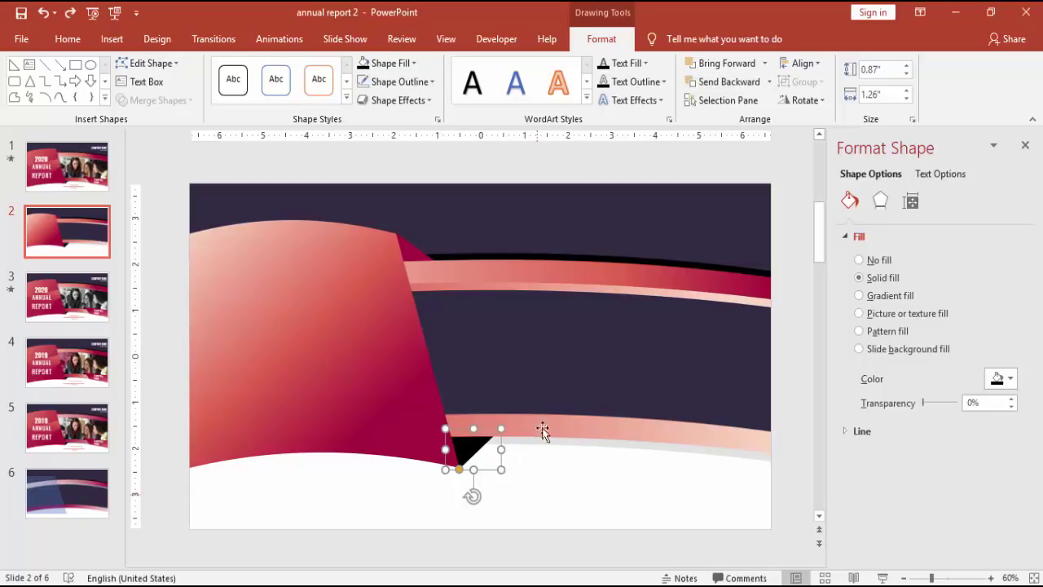
# - Copy the red panel, shrink it to 1.59 by 3.38 inches, flip both ways, and place at the band's right end
pyautogui.click(165, 204)
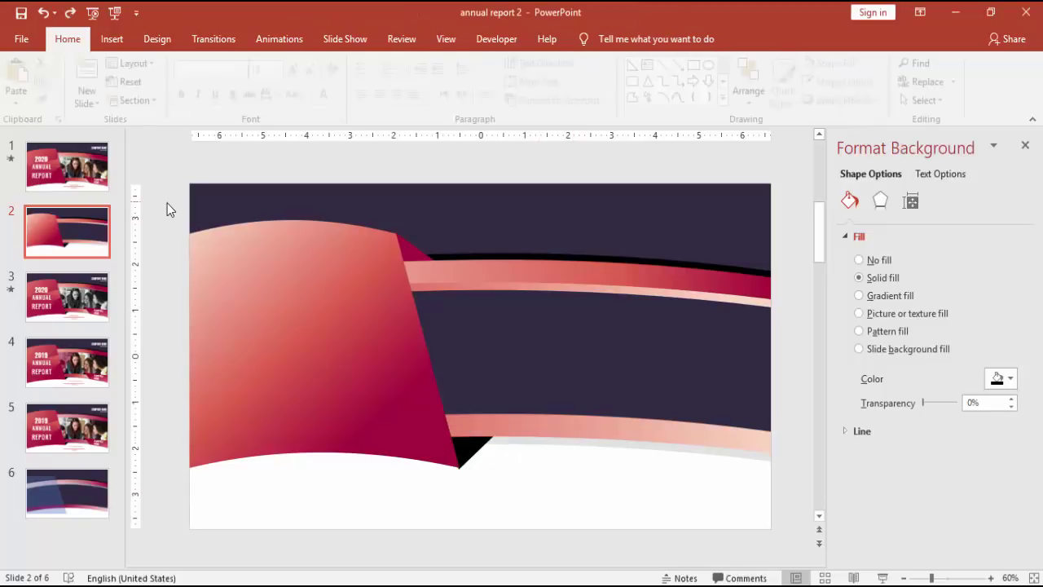
pyautogui.click(300, 315)
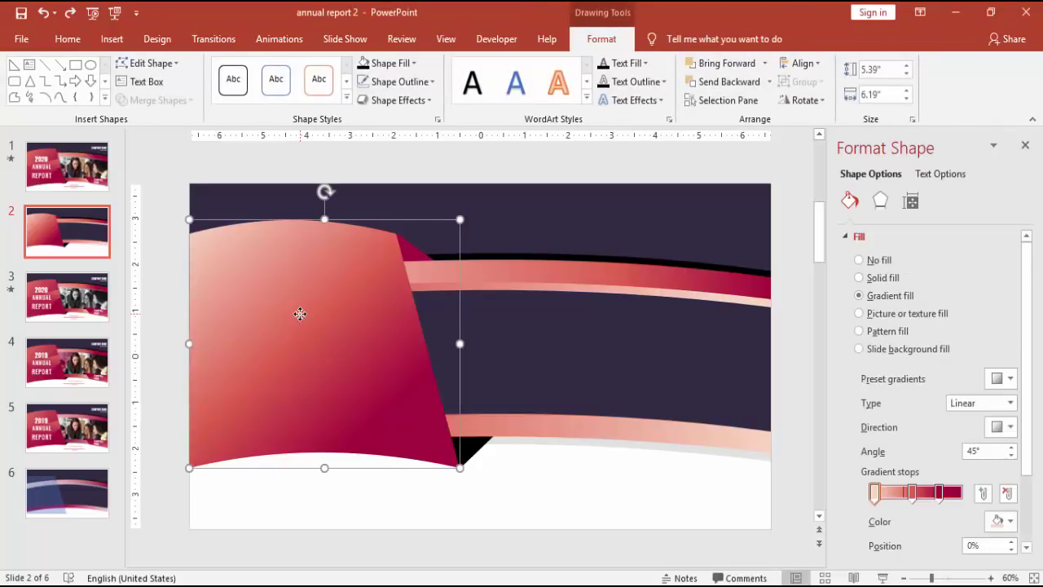
pyautogui.moveTo(300, 315); pyautogui.dragTo(546, 316)
pyautogui.moveTo(431, 218); pyautogui.dragTo(553, 397)
pyautogui.moveTo(617, 421); pyautogui.dragTo(645, 422)
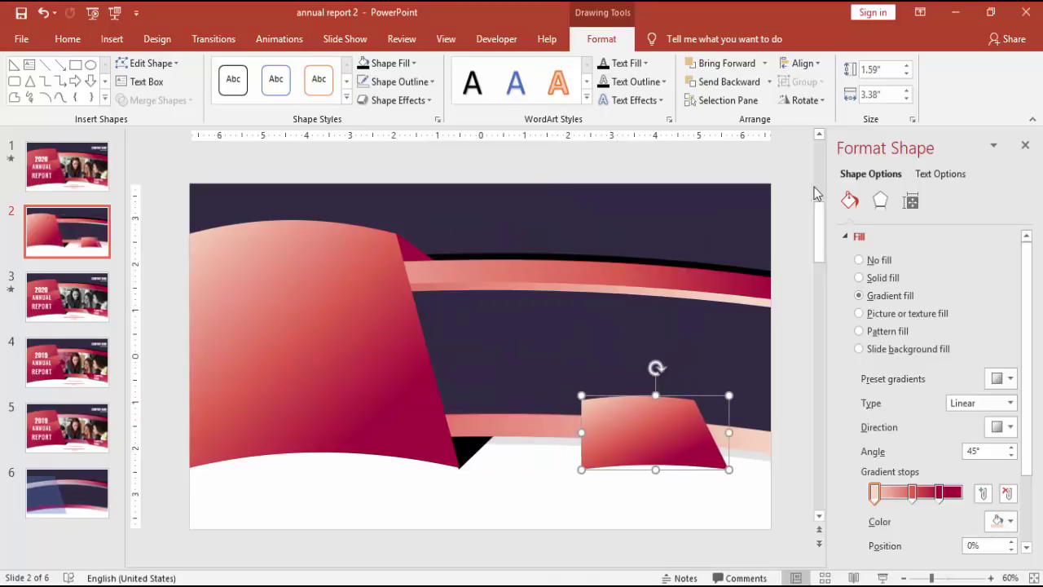
pyautogui.click(804, 100)
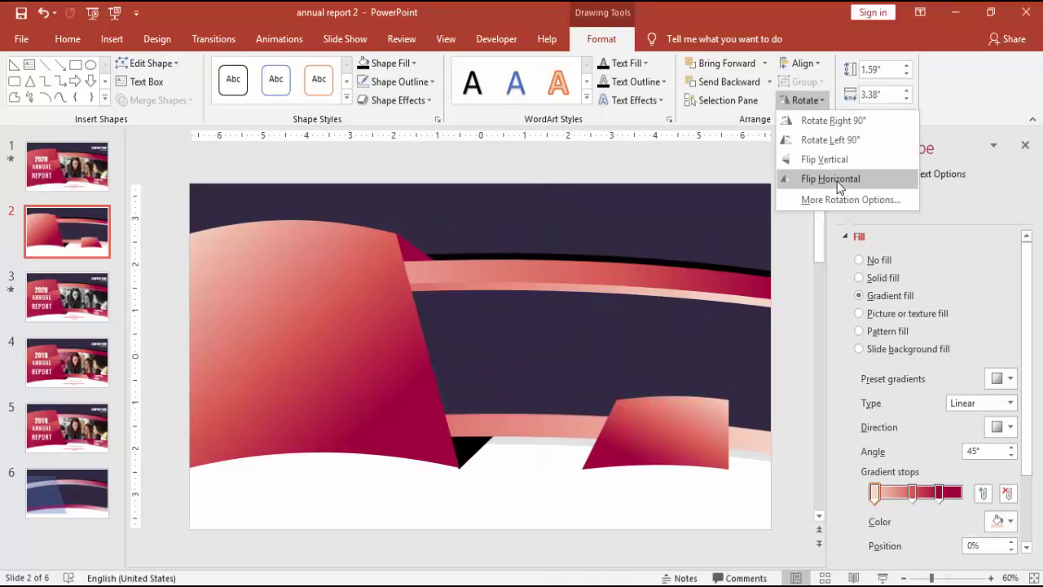
pyautogui.click(837, 180)
pyautogui.click(804, 101)
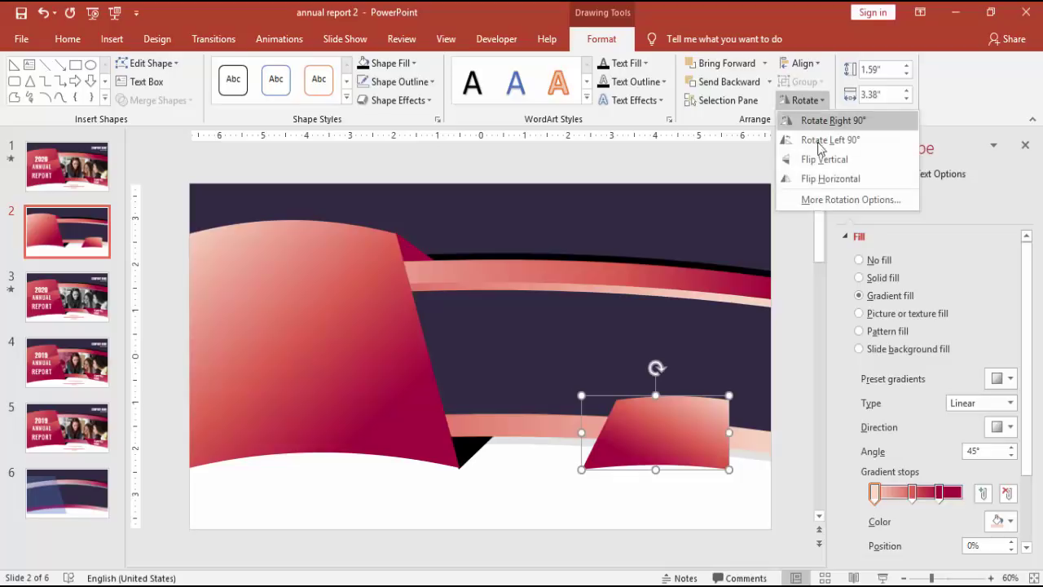
pyautogui.click(819, 158)
pyautogui.moveTo(679, 418); pyautogui.dragTo(720, 423)
# - Copy the black triangle right, flip it upward, and tuck it behind the small panel's corner
pyautogui.click(476, 451)
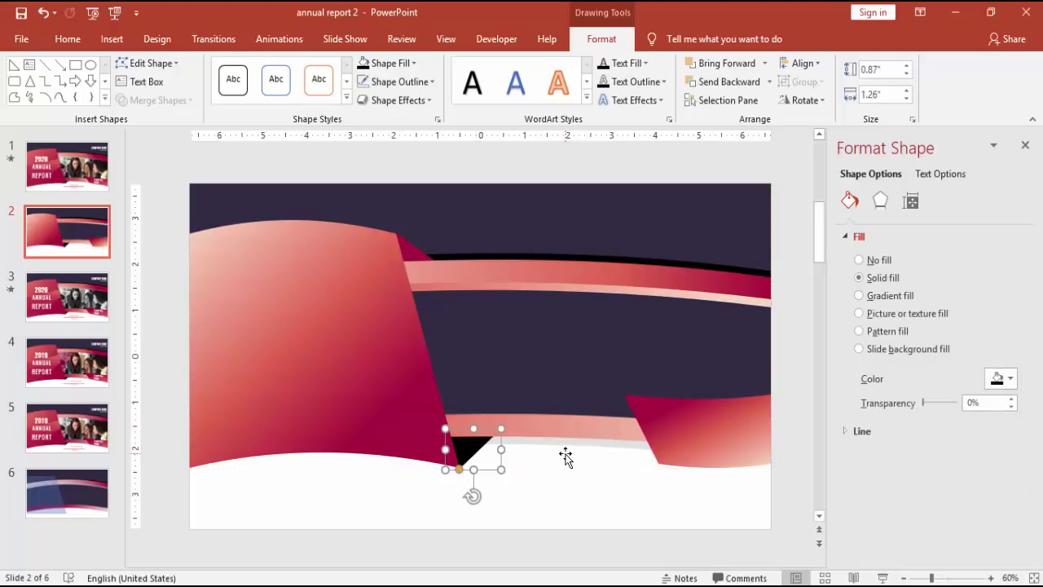
pyautogui.moveTo(495, 467); pyautogui.dragTo(634, 438)
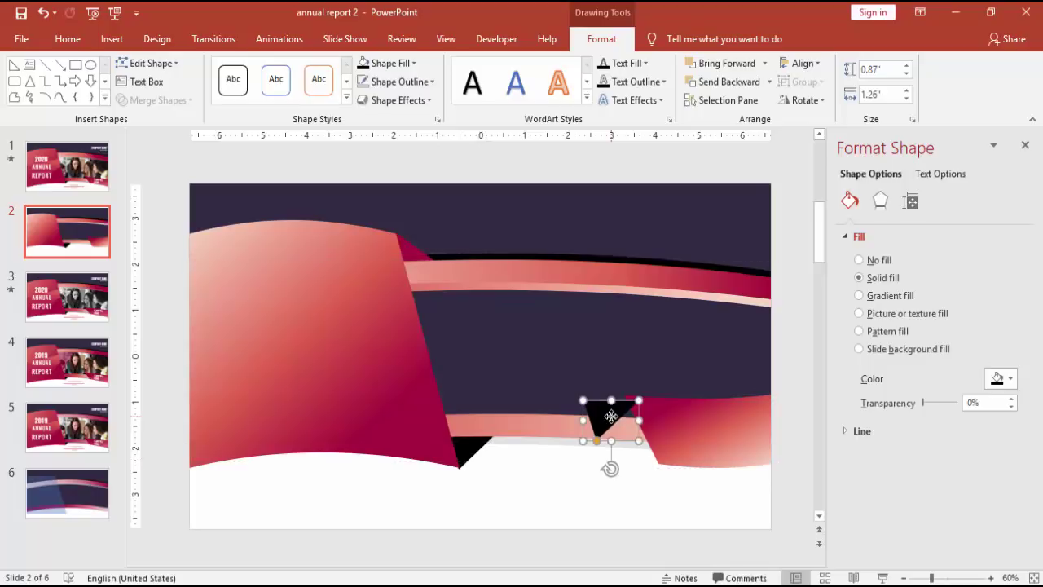
pyautogui.click(806, 99)
pyautogui.click(825, 159)
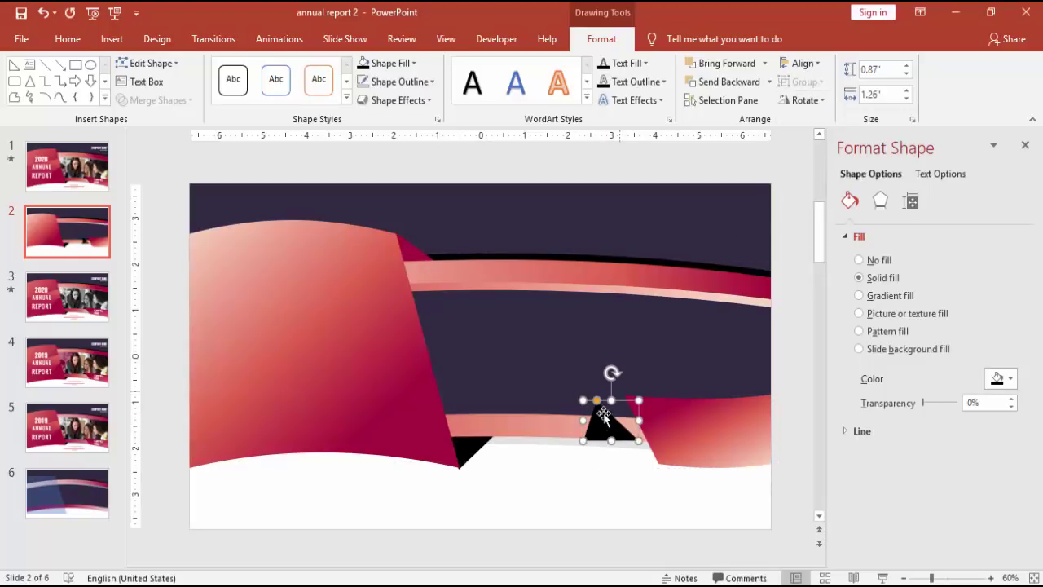
pyautogui.moveTo(603, 412); pyautogui.dragTo(631, 414)
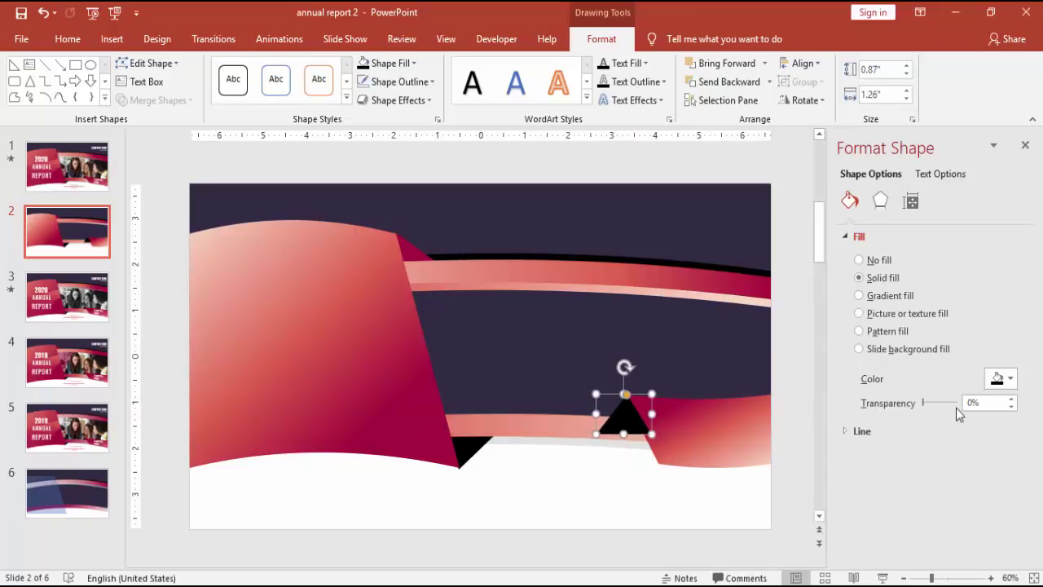
pyautogui.hotkey('ctrl', 'z')
pyautogui.hotkey('ctrl', 'z')
pyautogui.hotkey('ctrl', 'z')
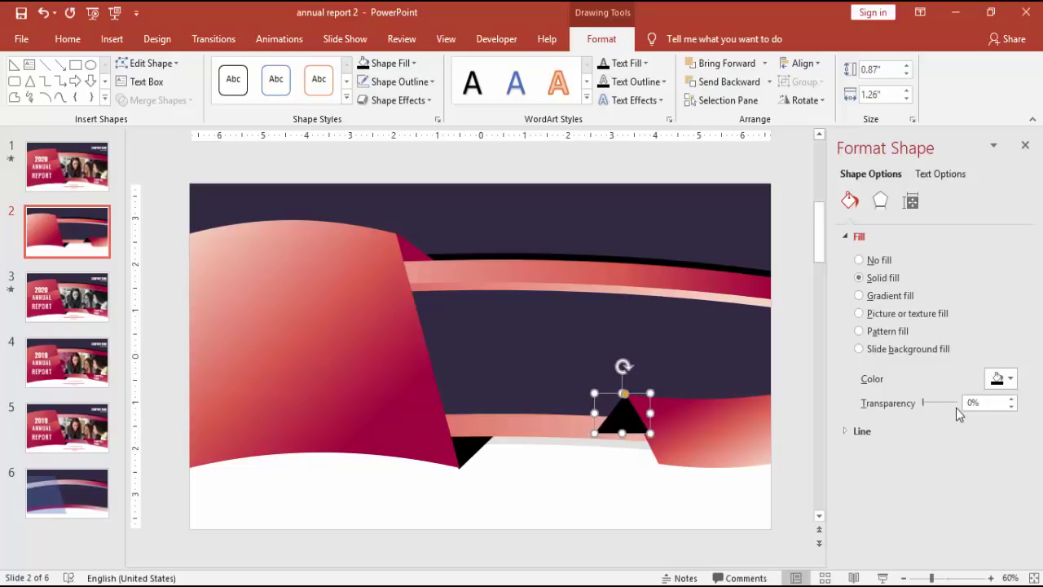
pyautogui.click(749, 82)
pyautogui.click(748, 83)
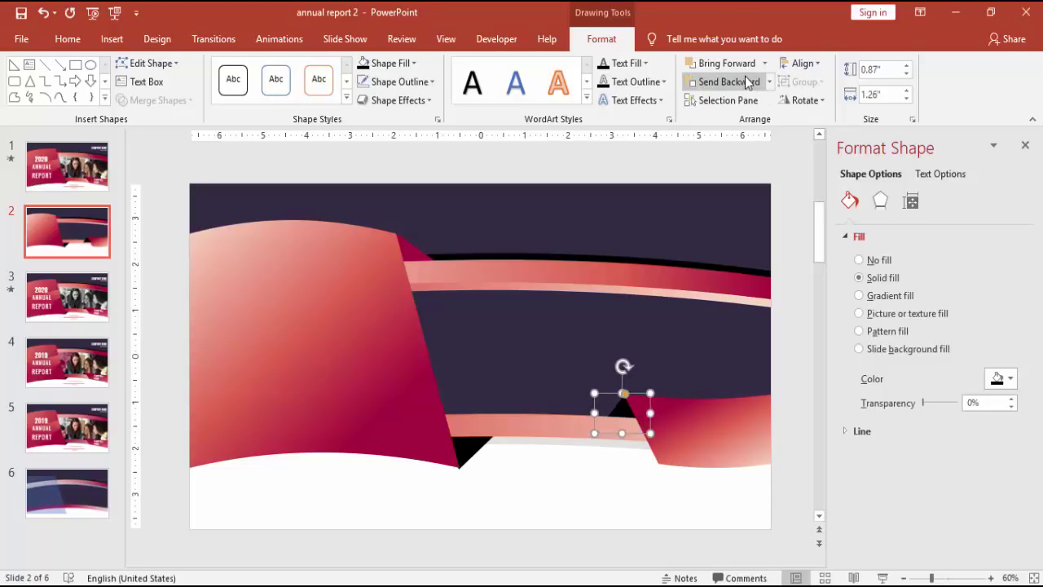
pyautogui.click(795, 245)
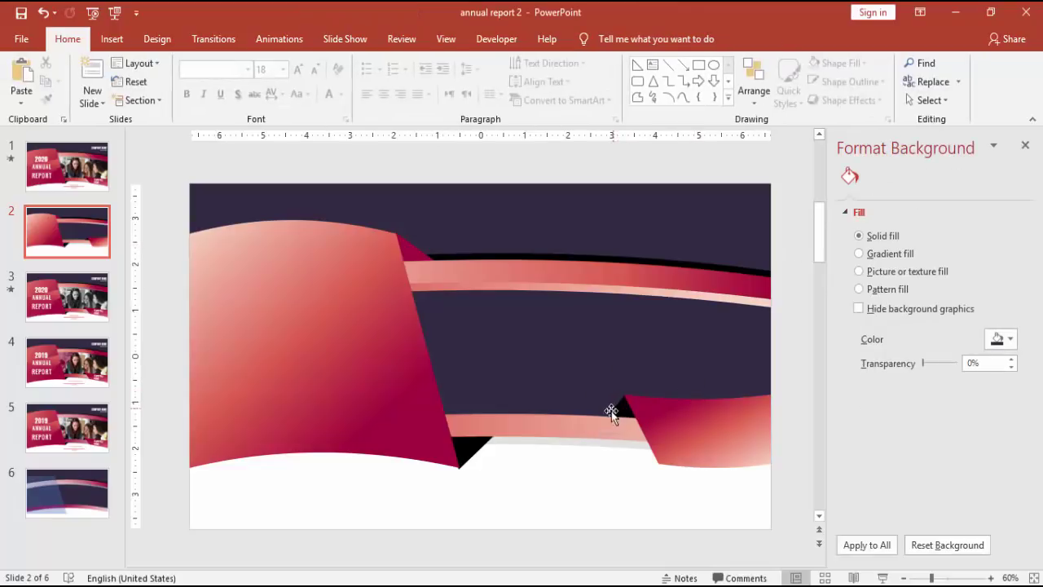
# - Draw a trapezoid on the left, tilt it, and widen it to 4.96 by 3 inches across the panel
pyautogui.click(113, 37)
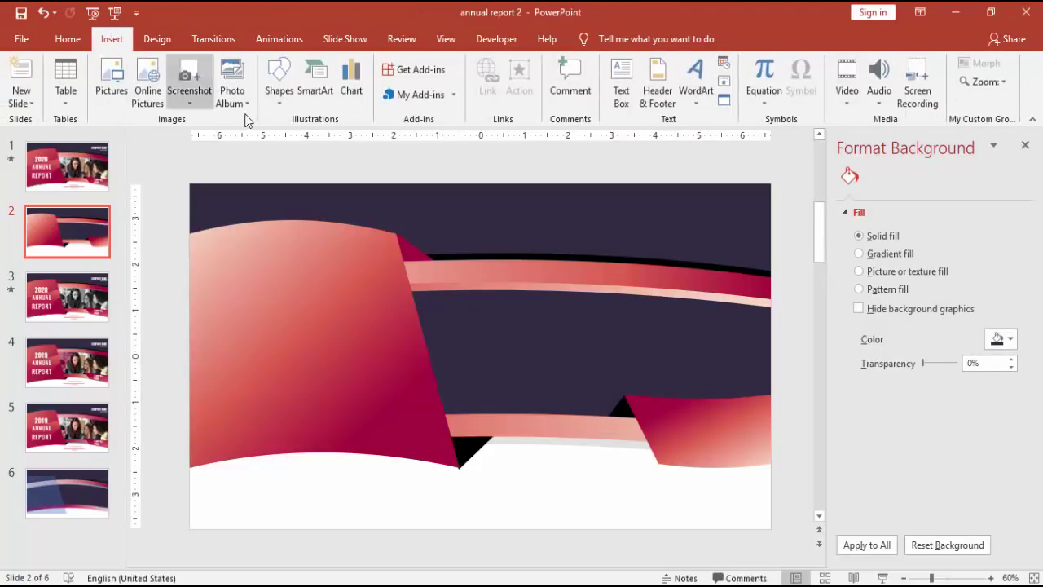
pyautogui.click(277, 90)
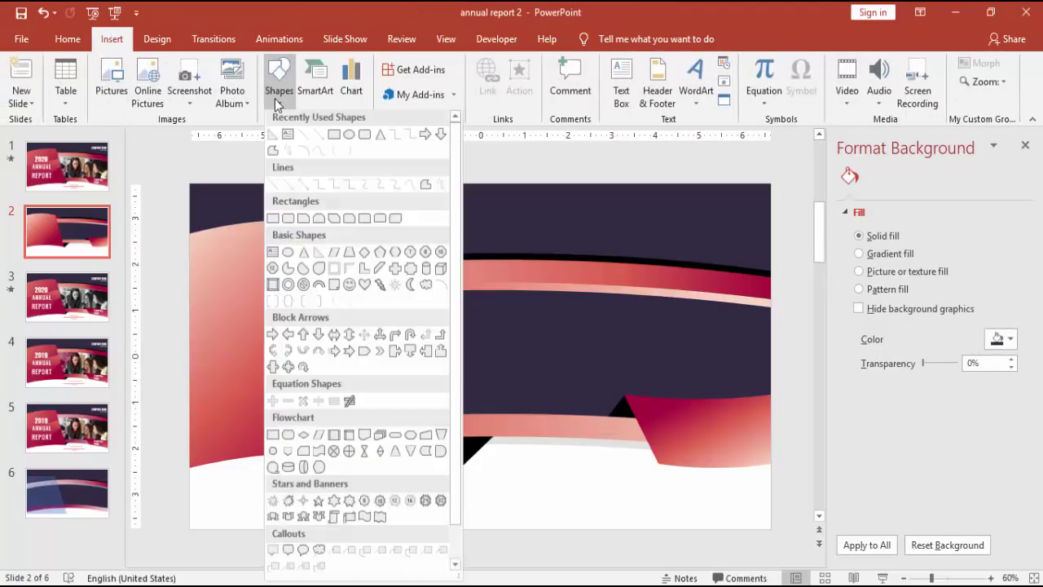
pyautogui.click(351, 256)
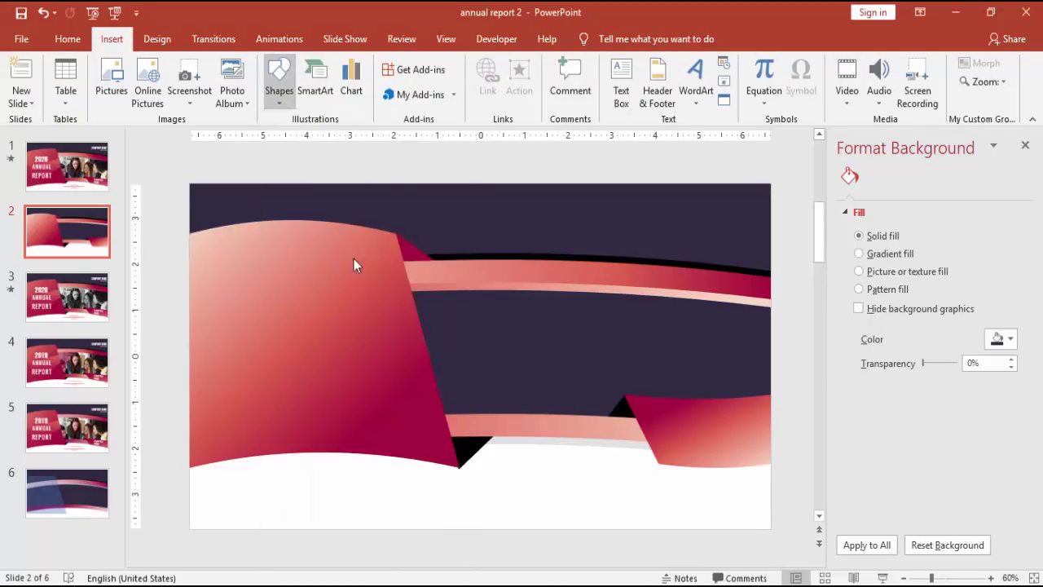
pyautogui.moveTo(249, 299); pyautogui.dragTo(377, 469)
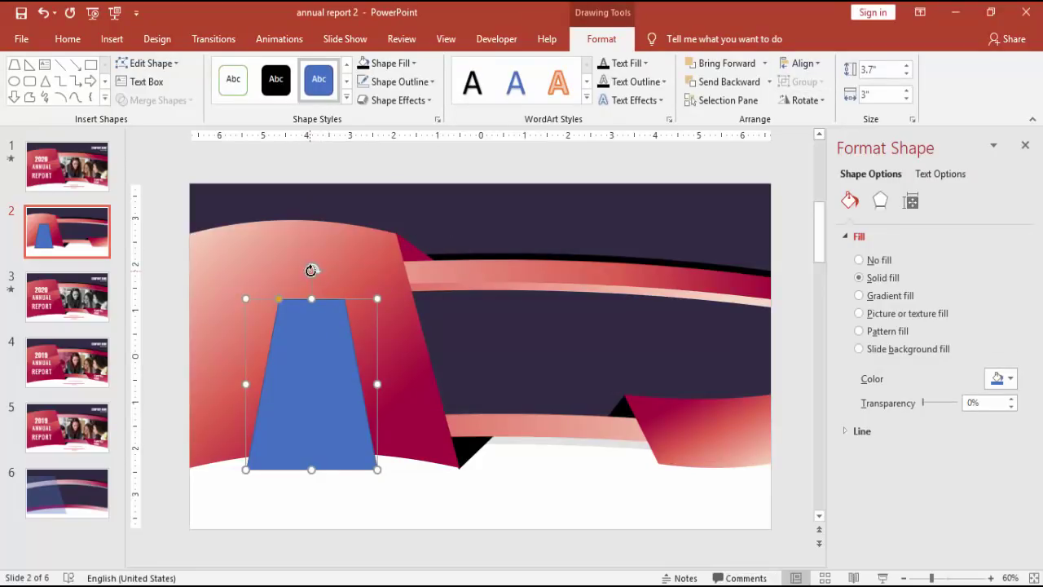
pyautogui.moveTo(312, 271); pyautogui.dragTo(394, 327)
pyautogui.moveTo(302, 393); pyautogui.dragTo(318, 358)
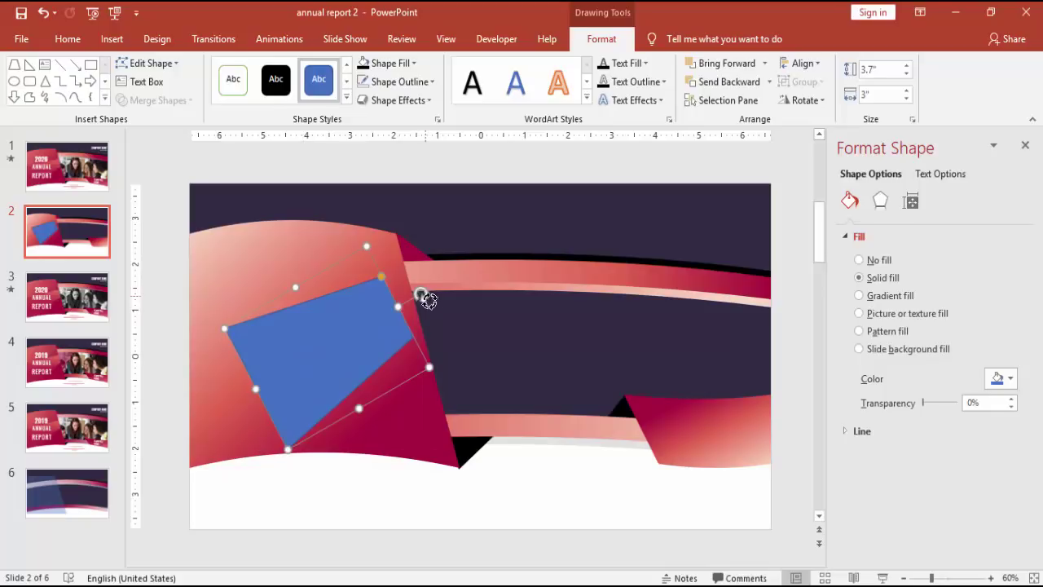
pyautogui.moveTo(427, 301); pyautogui.dragTo(446, 334)
pyautogui.moveTo(334, 340); pyautogui.dragTo(347, 341)
pyautogui.moveTo(260, 362); pyautogui.dragTo(207, 373)
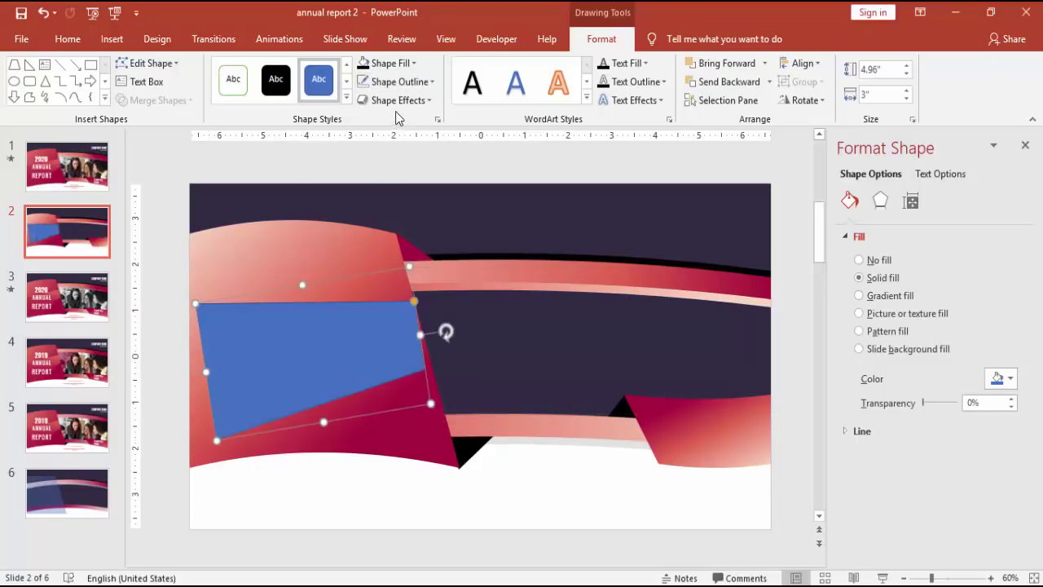
# - Remove the trapezoid's outline and make it 42% transparent
pyautogui.click(424, 82)
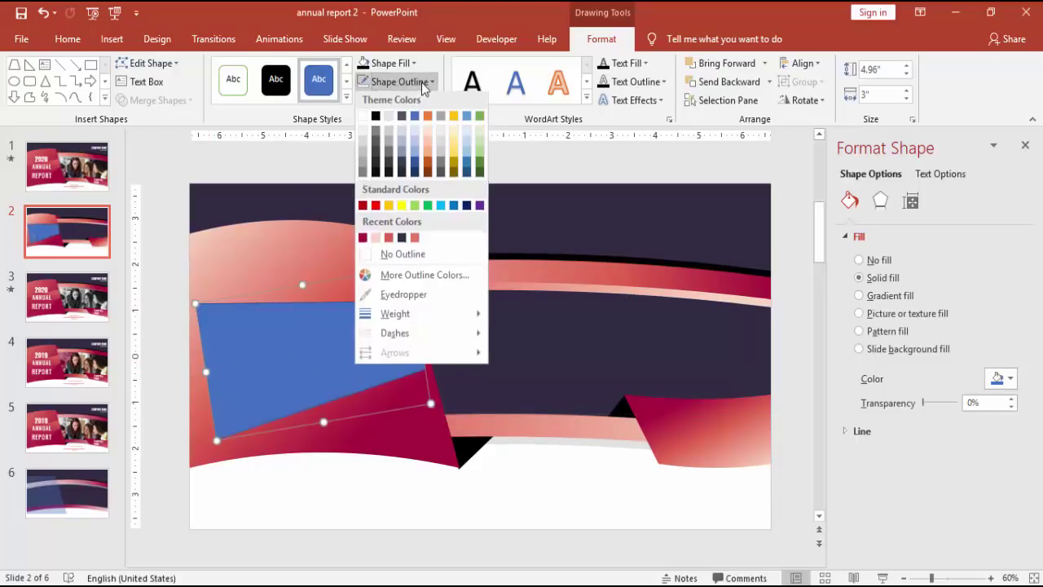
pyautogui.click(399, 257)
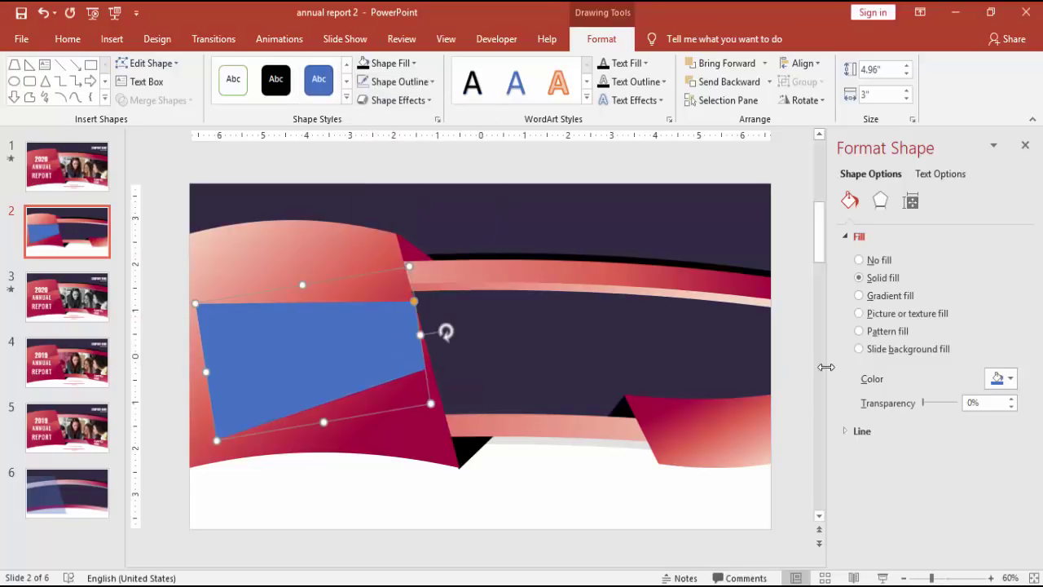
pyautogui.moveTo(927, 406); pyautogui.dragTo(941, 406)
# - Edit the trapezoid's corner points so it sits flush with the slide's left edge
pyautogui.rightClick(368, 339)
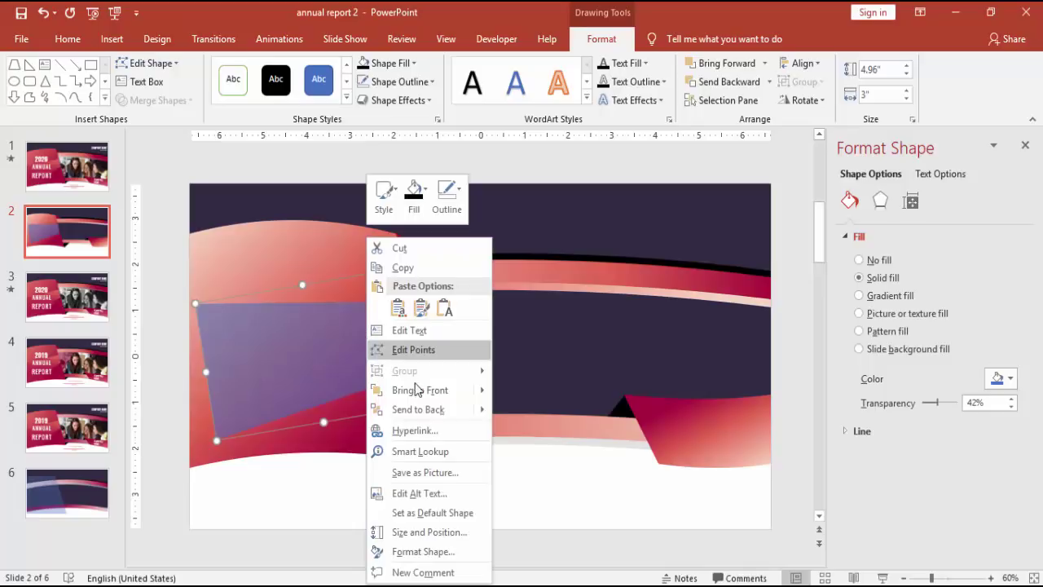
pyautogui.click(436, 350)
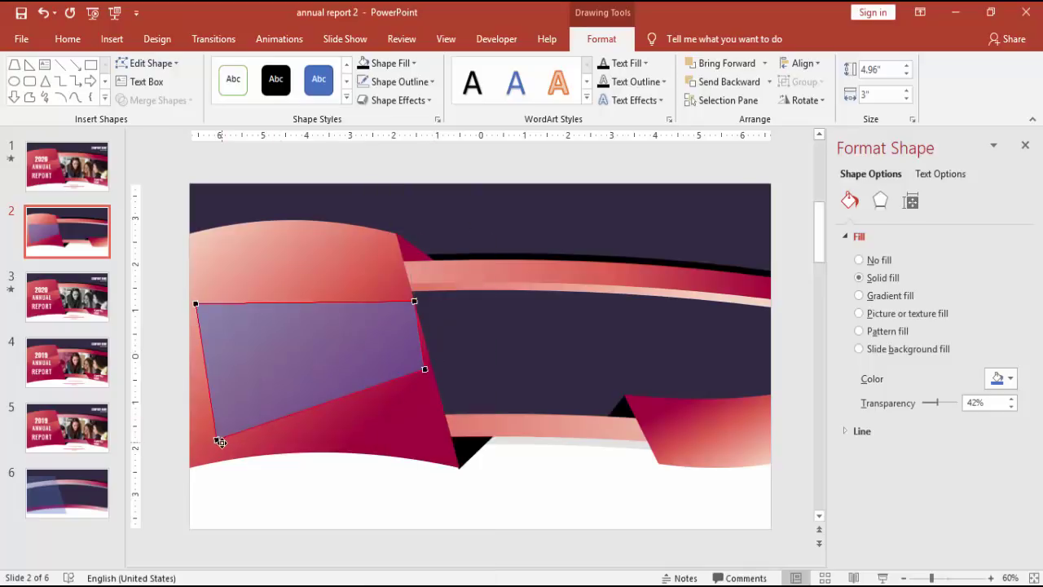
pyautogui.moveTo(218, 441); pyautogui.dragTo(189, 455)
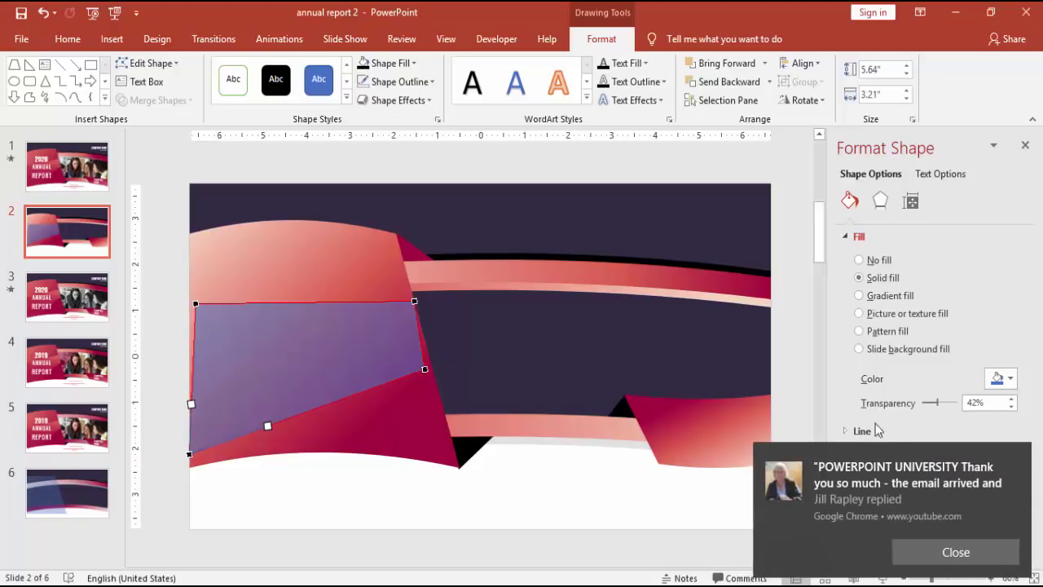
pyautogui.click(1019, 459)
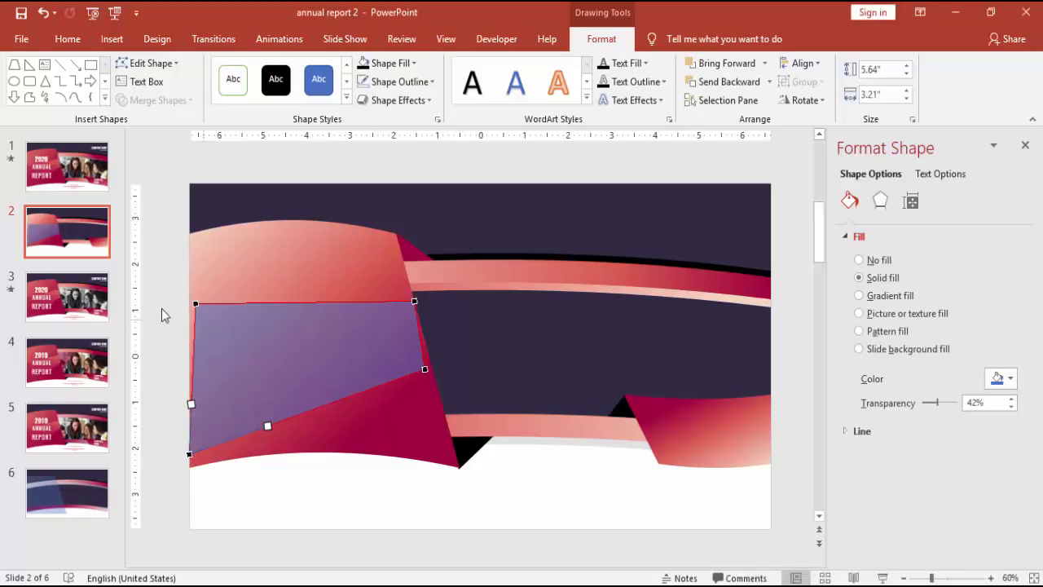
pyautogui.moveTo(196, 306); pyautogui.dragTo(189, 306)
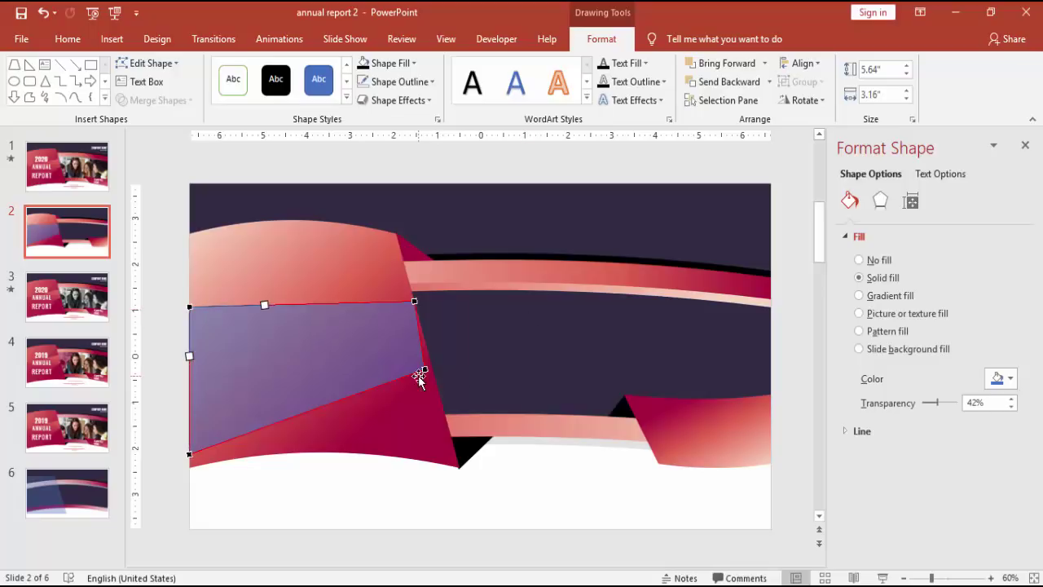
pyautogui.moveTo(426, 371); pyautogui.dragTo(429, 369)
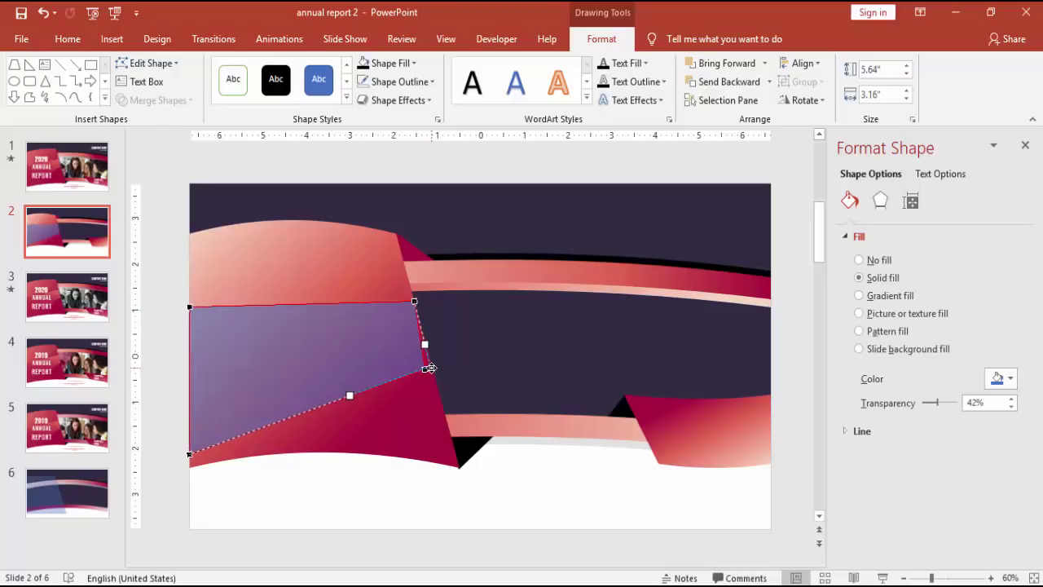
pyautogui.moveTo(429, 369); pyautogui.dragTo(430, 366)
pyautogui.click(414, 299)
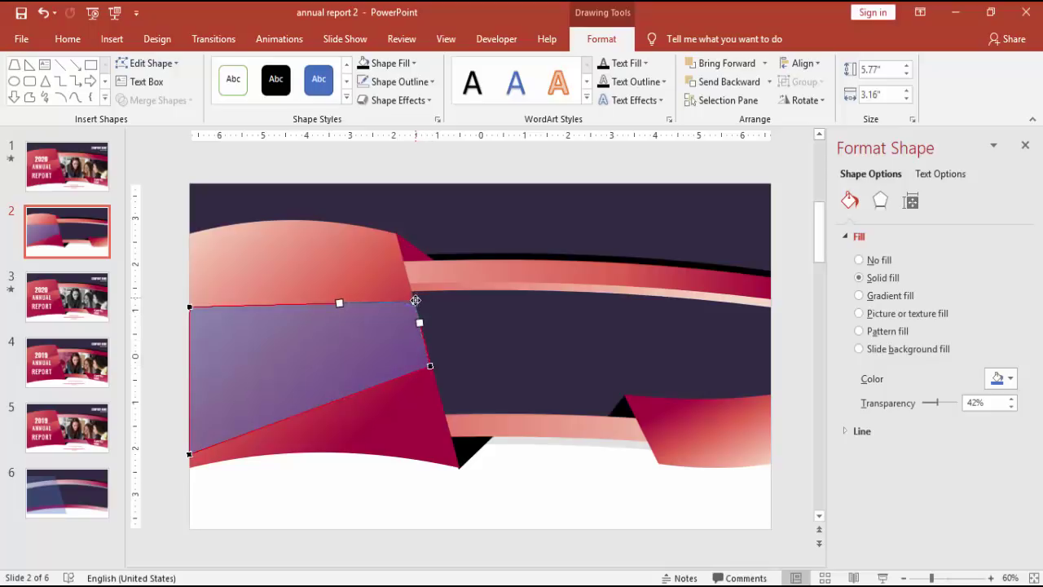
pyautogui.click(432, 368)
pyautogui.moveTo(432, 368); pyautogui.dragTo(433, 365)
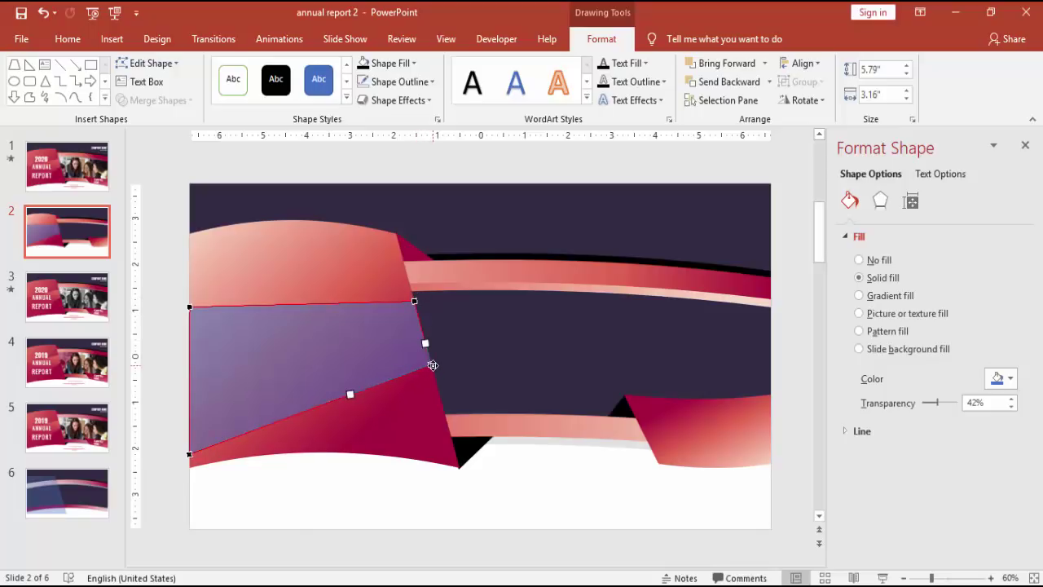
pyautogui.click(178, 382)
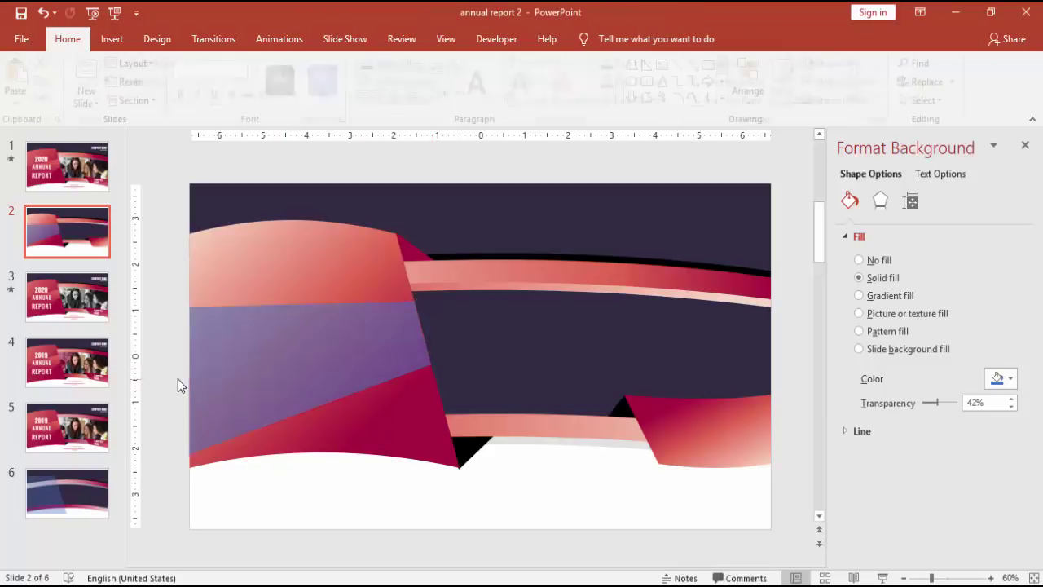
# - Edit the shape's points to lower its top-left corner
pyautogui.click(298, 341)
pyautogui.rightClick(297, 342)
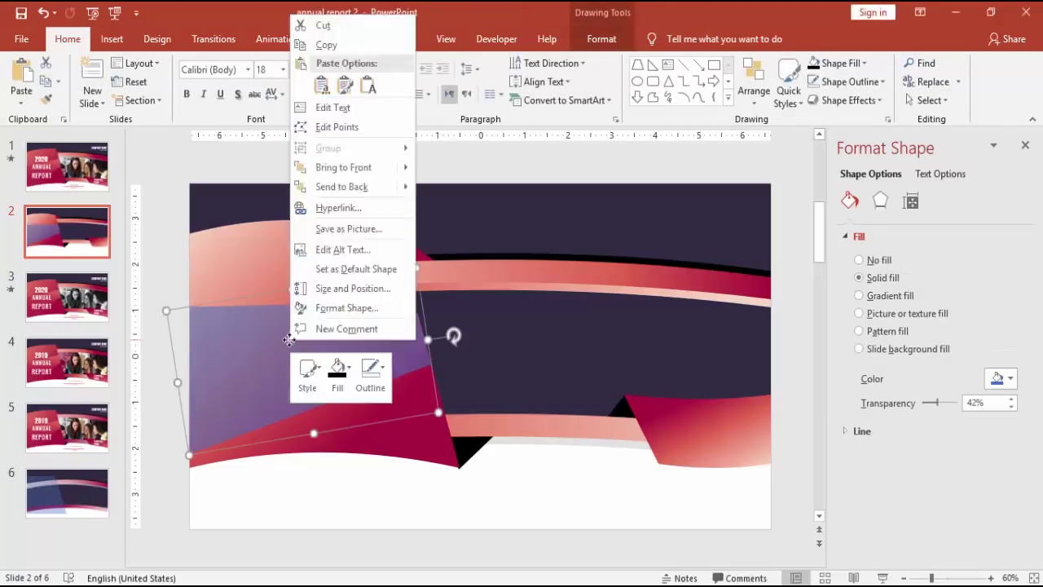
pyautogui.click(344, 133)
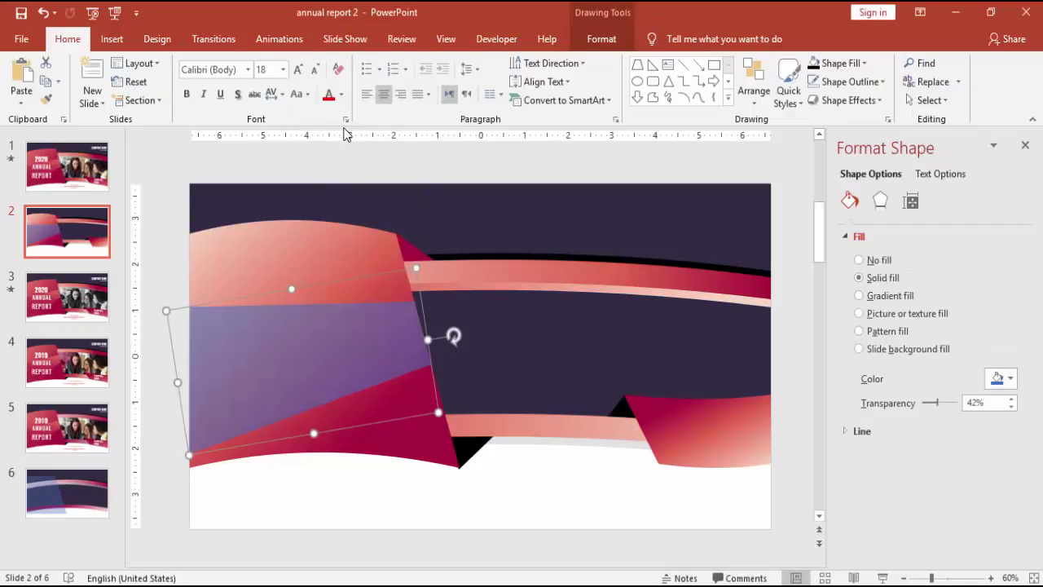
pyautogui.moveTo(188, 304); pyautogui.dragTo(188, 332)
pyautogui.click(170, 345)
# - Give the shape a gradient fill with the dark red stop moved to 84%
pyautogui.click(253, 353)
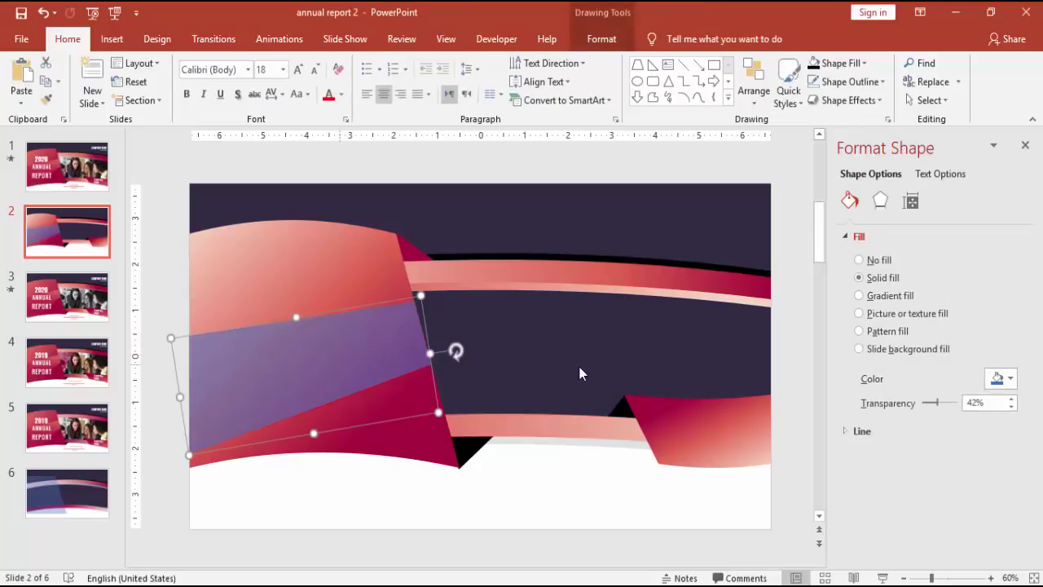
pyautogui.click(897, 298)
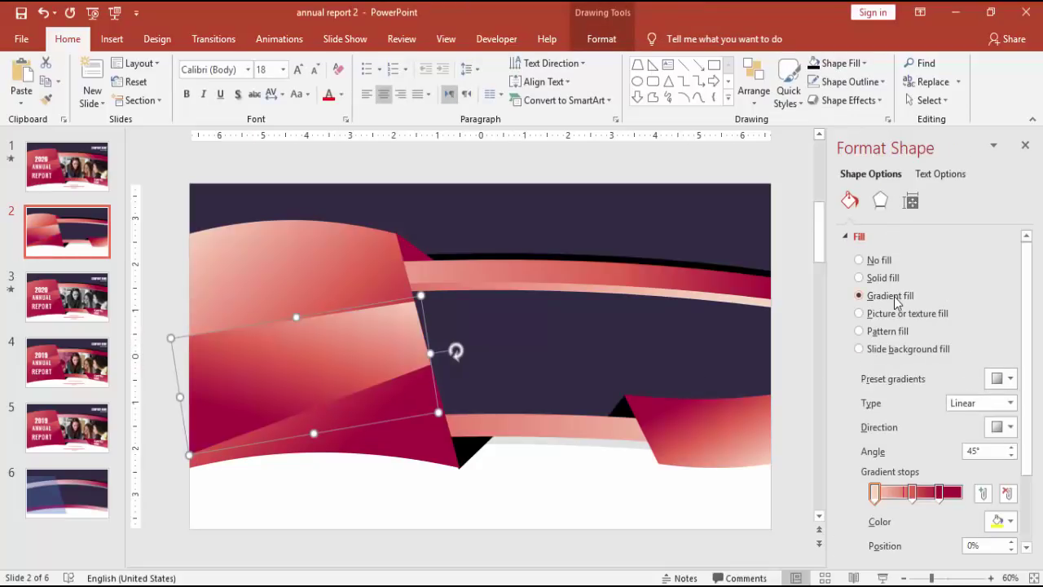
pyautogui.moveTo(940, 492); pyautogui.dragTo(917, 492)
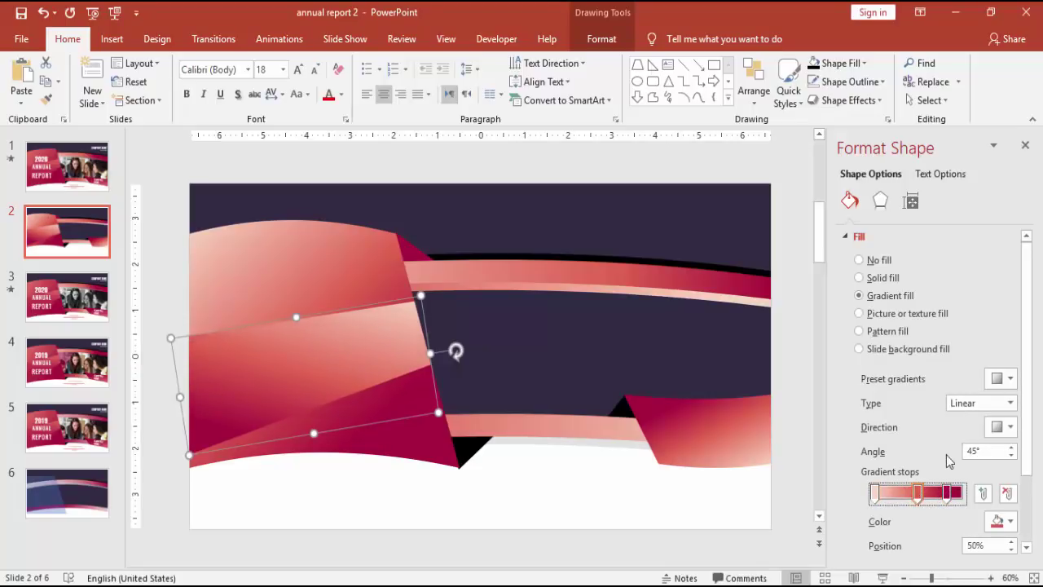
pyautogui.click(795, 499)
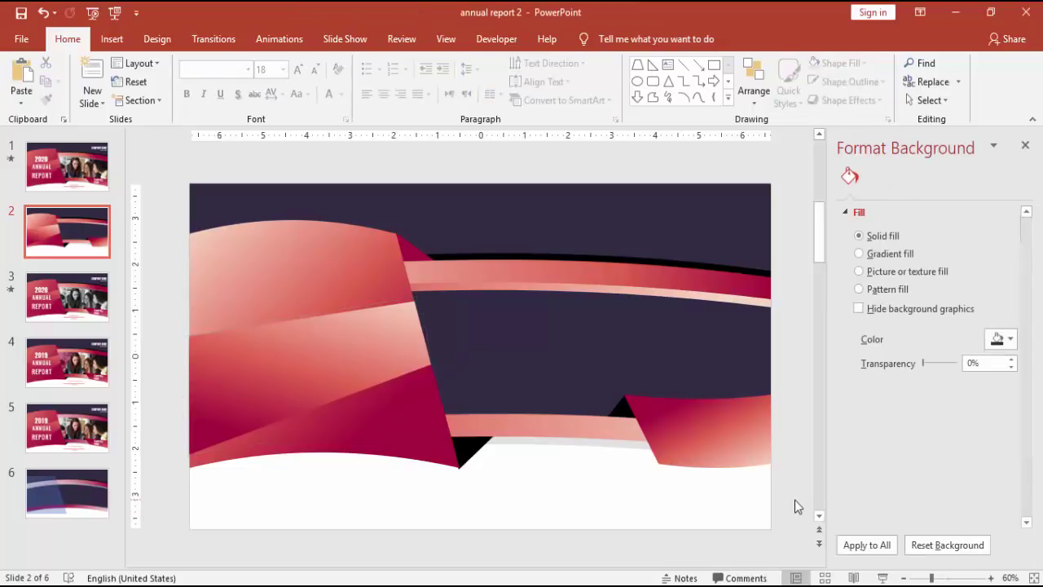
pyautogui.click(285, 395)
pyautogui.click(170, 276)
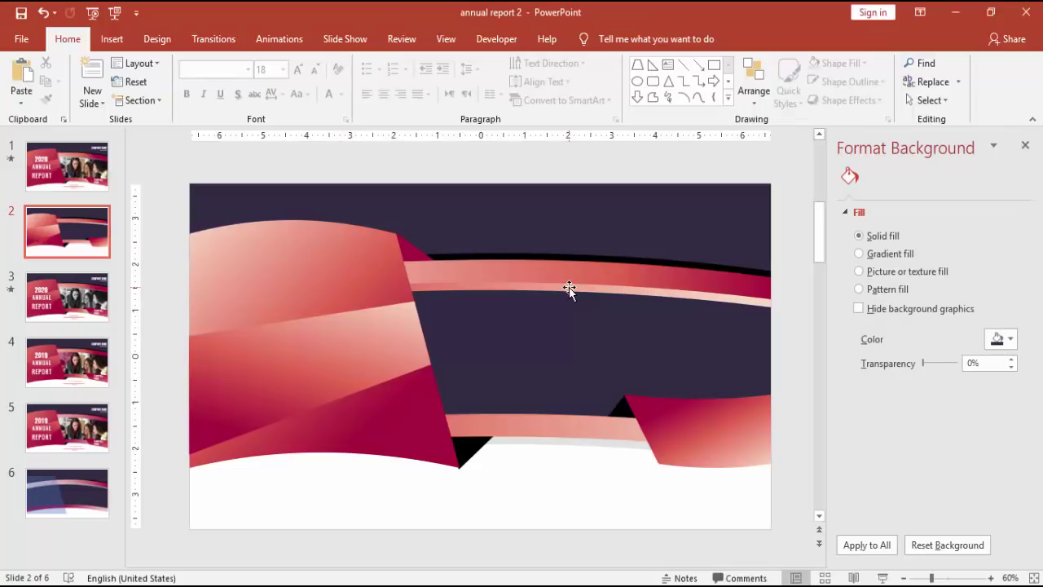
# - Draw a text box on the left of the band and type 2020
pyautogui.click(115, 36)
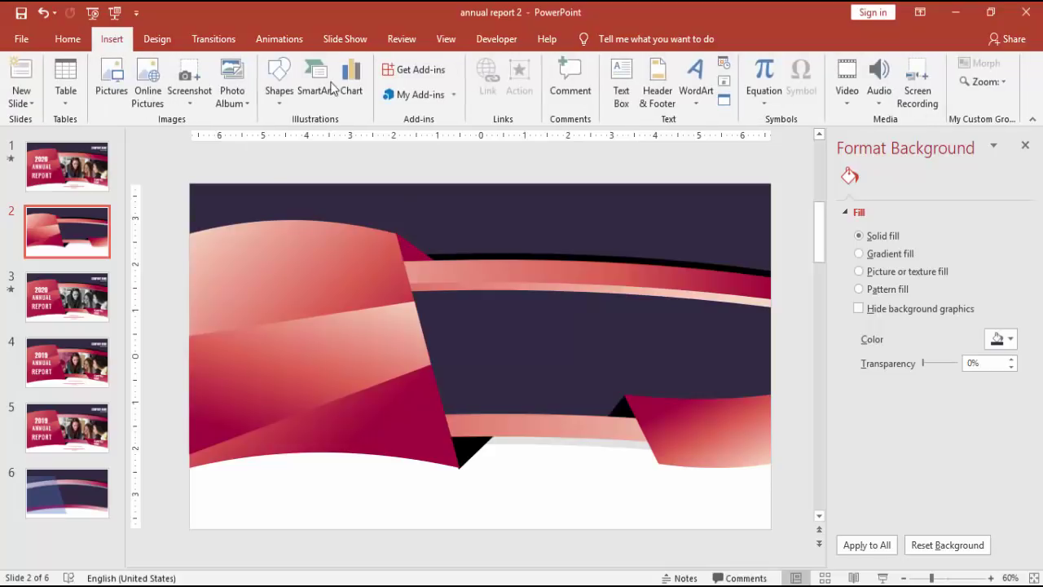
pyautogui.click(621, 81)
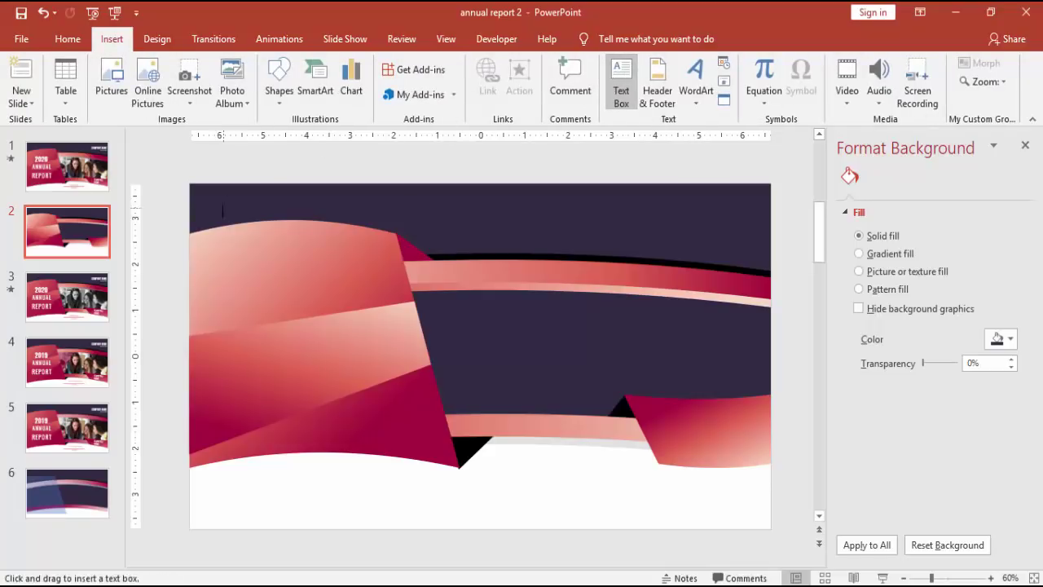
pyautogui.moveTo(164, 290); pyautogui.dragTo(312, 356)
pyautogui.write('2020')
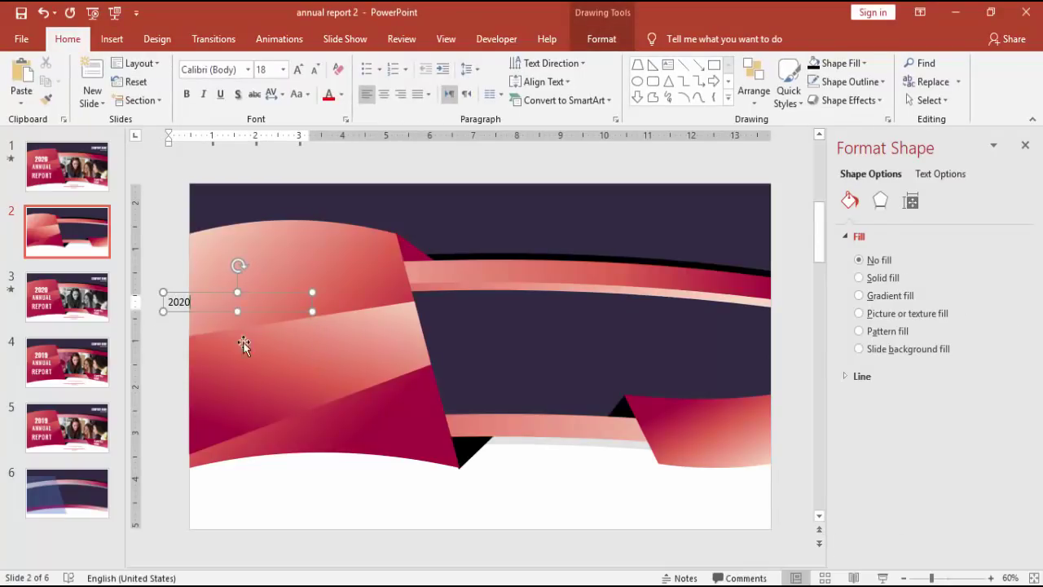
# - Format 2020 as white, 66-point Oswald
pyautogui.click(209, 293)
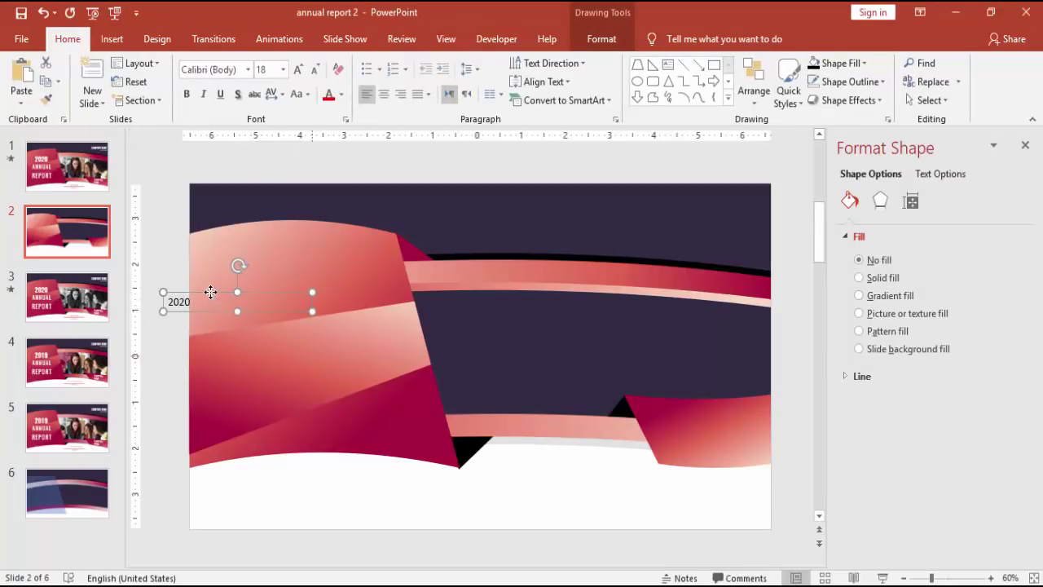
pyautogui.click(341, 95)
pyautogui.click(329, 130)
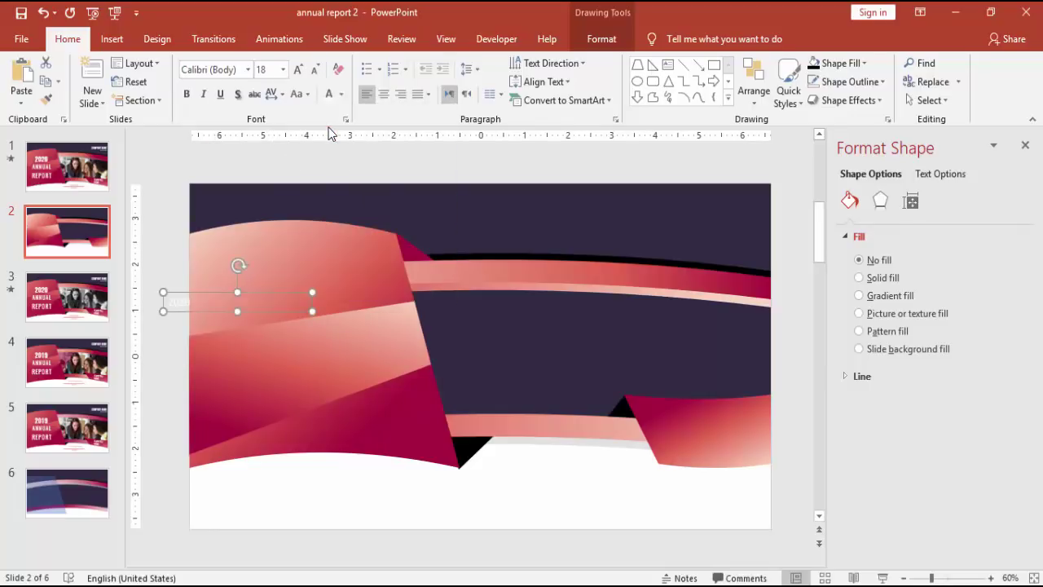
pyautogui.click(299, 70)
pyautogui.click(300, 71)
pyautogui.click(299, 70)
pyautogui.click(299, 70)
pyautogui.click(299, 70)
pyautogui.click(299, 70)
pyautogui.click(299, 70)
pyautogui.click(299, 70)
pyautogui.click(299, 70)
pyautogui.click(299, 70)
pyautogui.click(299, 71)
pyautogui.click(208, 69)
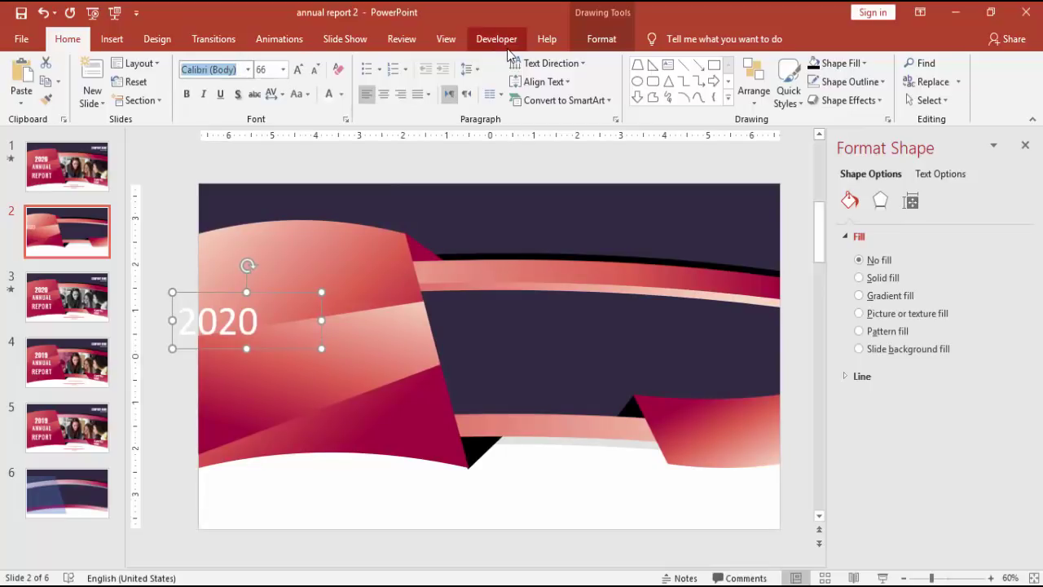
pyautogui.write('Oswald')
pyautogui.press('Return')
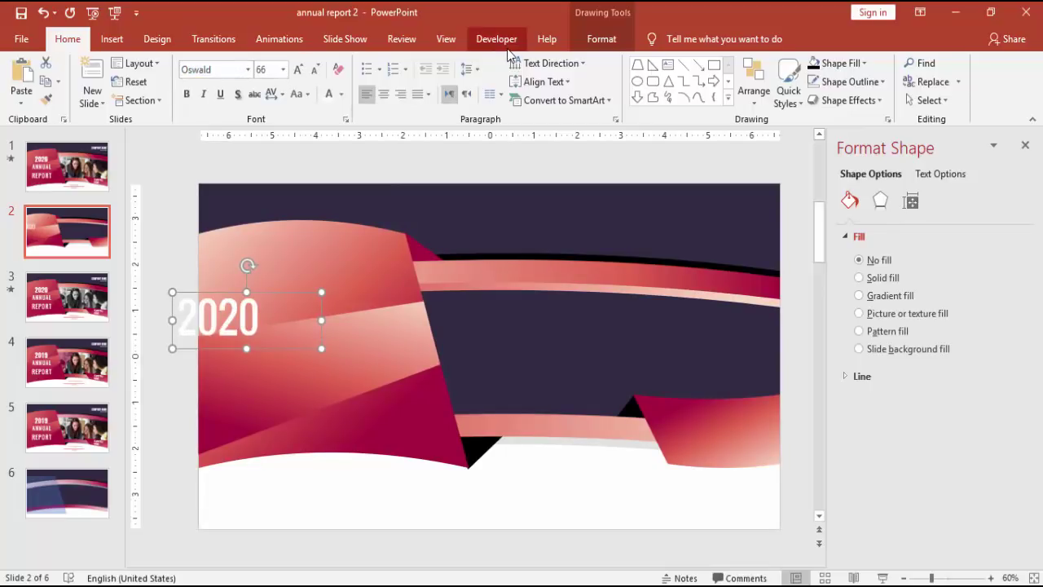
# - Make 2020 bold, centre it in its box, and move it right
pyautogui.click(187, 95)
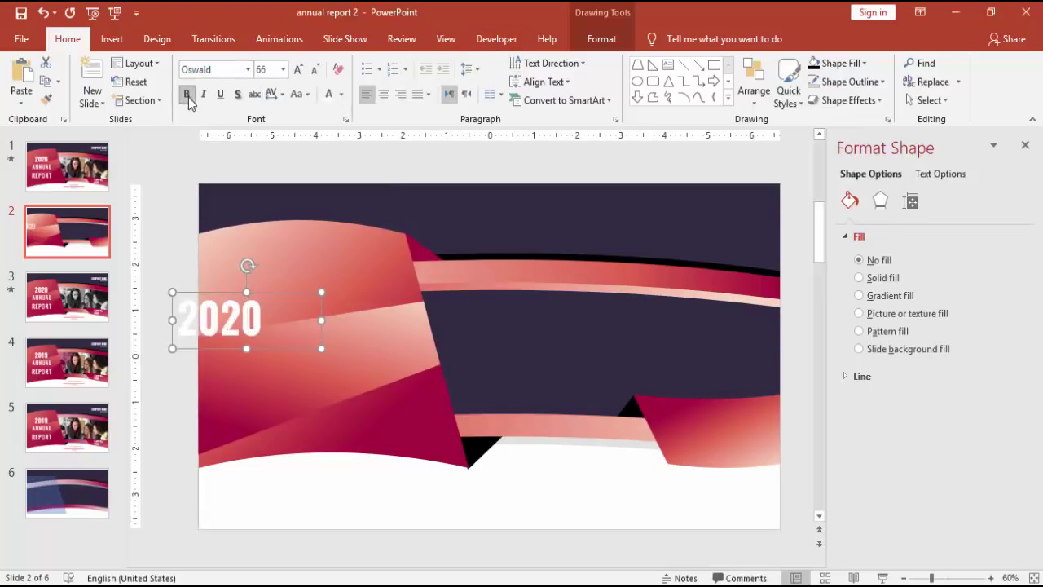
pyautogui.click(383, 94)
pyautogui.moveTo(291, 293); pyautogui.dragTo(323, 288)
# - Set the band gradient's first stop to about 83% transparency
pyautogui.click(388, 322)
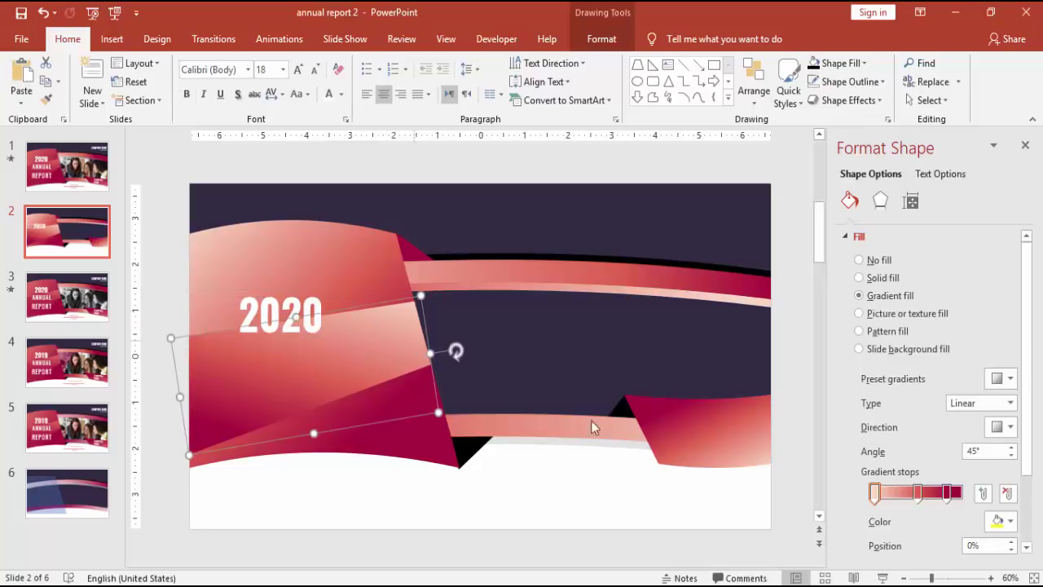
pyautogui.click(874, 492)
pyautogui.moveTo(1031, 413); pyautogui.dragTo(1029, 473)
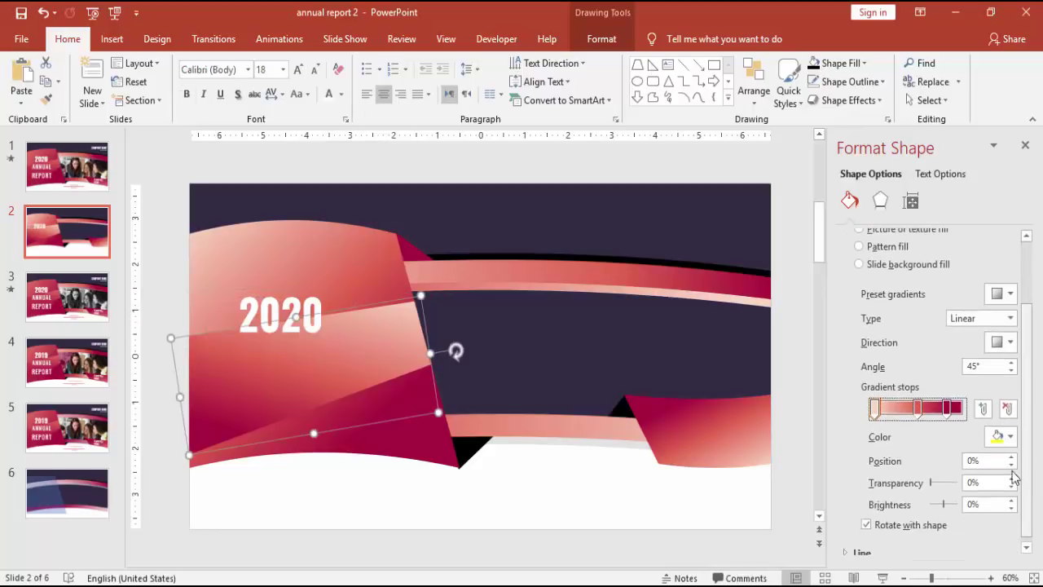
pyautogui.moveTo(934, 484); pyautogui.dragTo(954, 483)
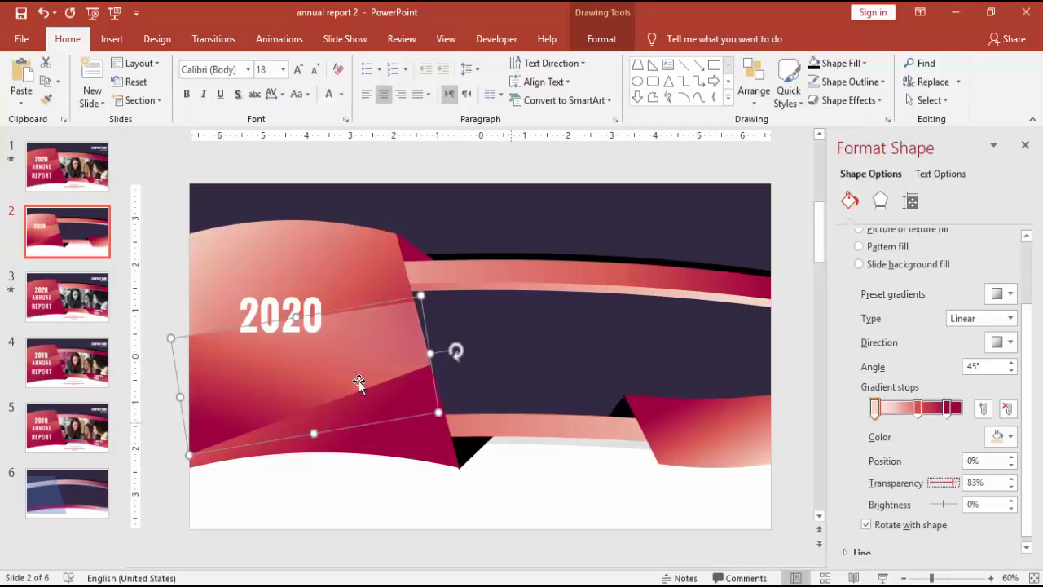
pyautogui.click(173, 273)
# - Enlarge the 2020 text and reposition it on the band
pyautogui.click(274, 321)
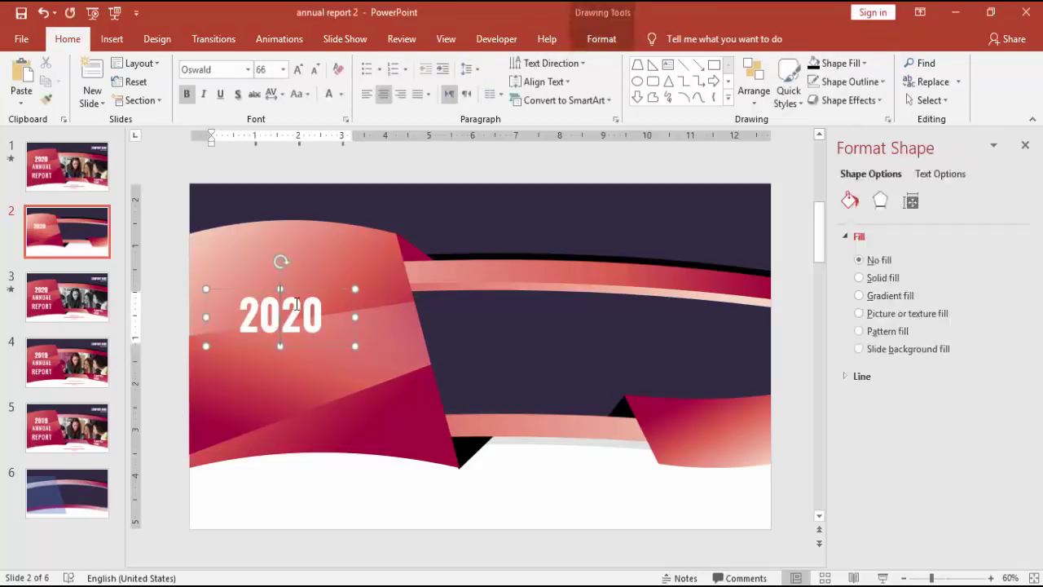
pyautogui.click(305, 72)
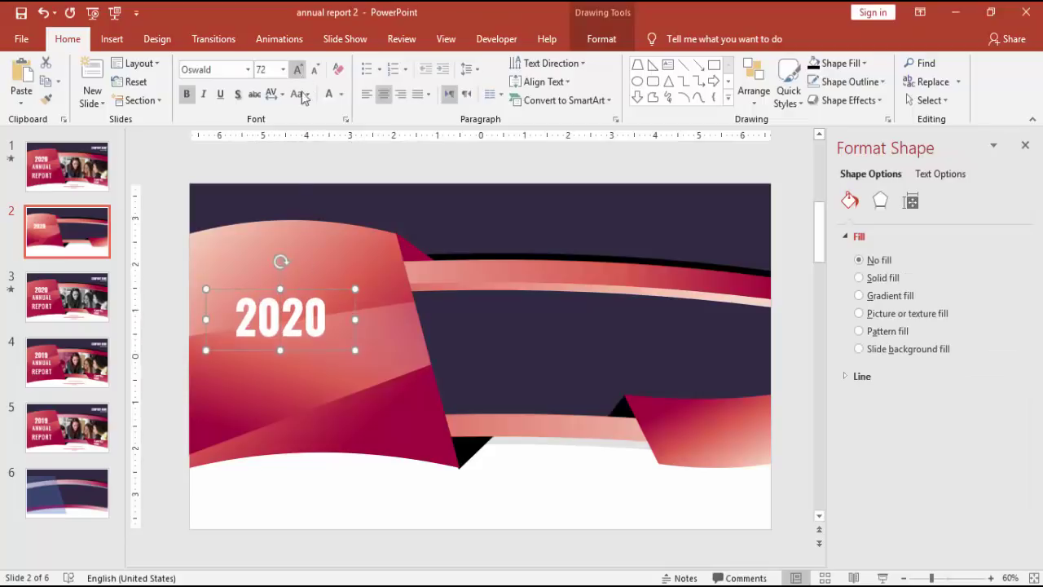
pyautogui.moveTo(334, 288); pyautogui.dragTo(354, 314)
# - Duplicate 2020 into an ANNUAL line below it with loose spacing at 54 pt
pyautogui.hotkey('ctrl', 'd')
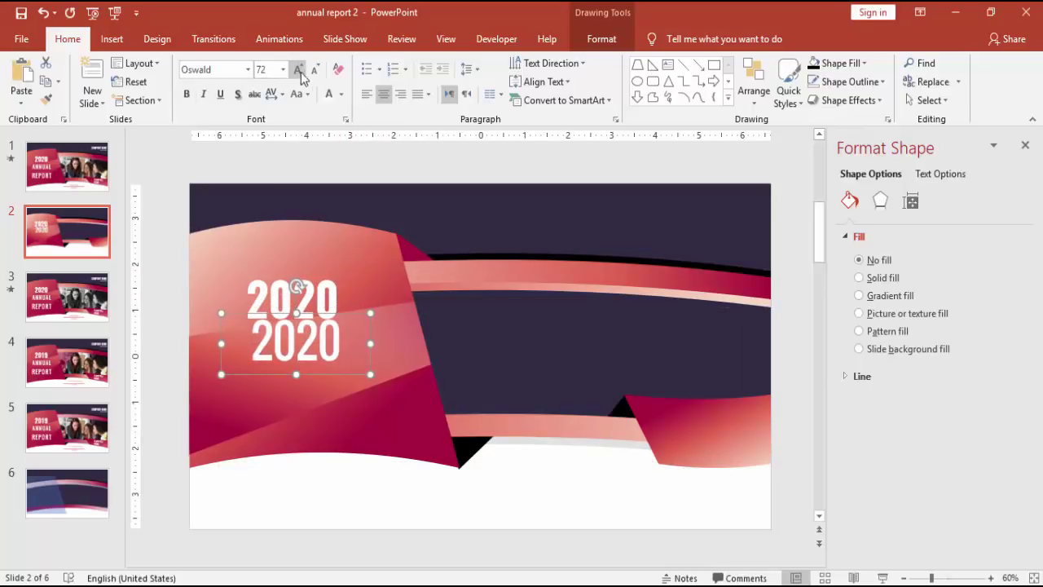
pyautogui.click(315, 69)
pyautogui.click(314, 69)
pyautogui.doubleClick(277, 337)
pyautogui.write('ANNUAL')
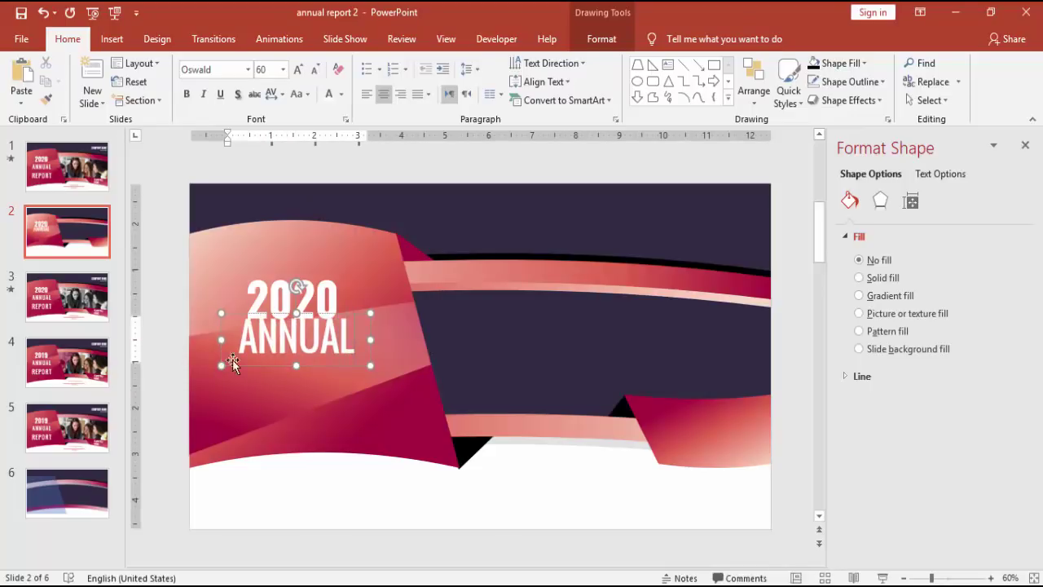
pyautogui.moveTo(353, 313); pyautogui.dragTo(350, 327)
pyautogui.click(281, 93)
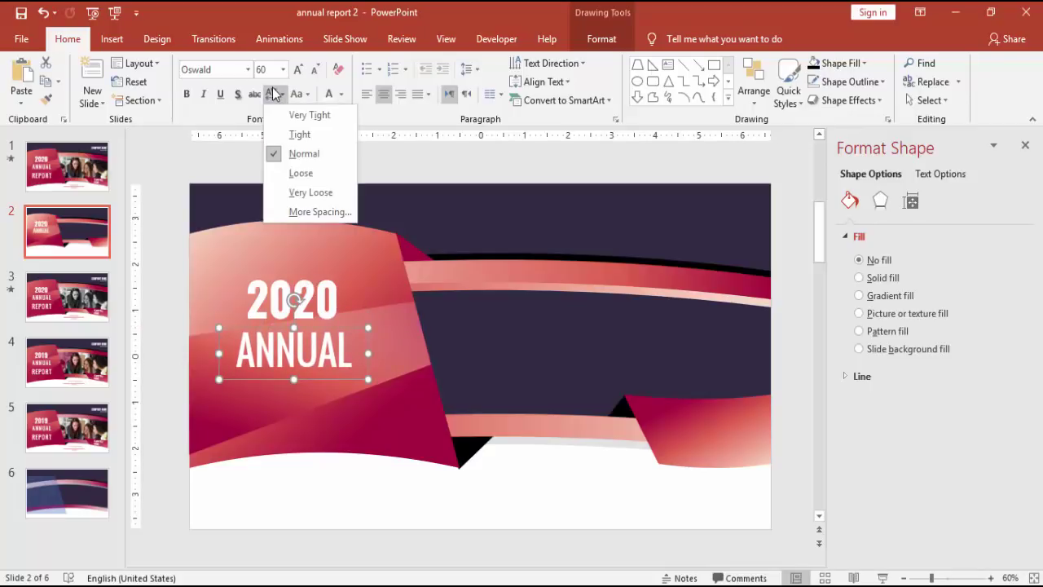
pyautogui.click(318, 176)
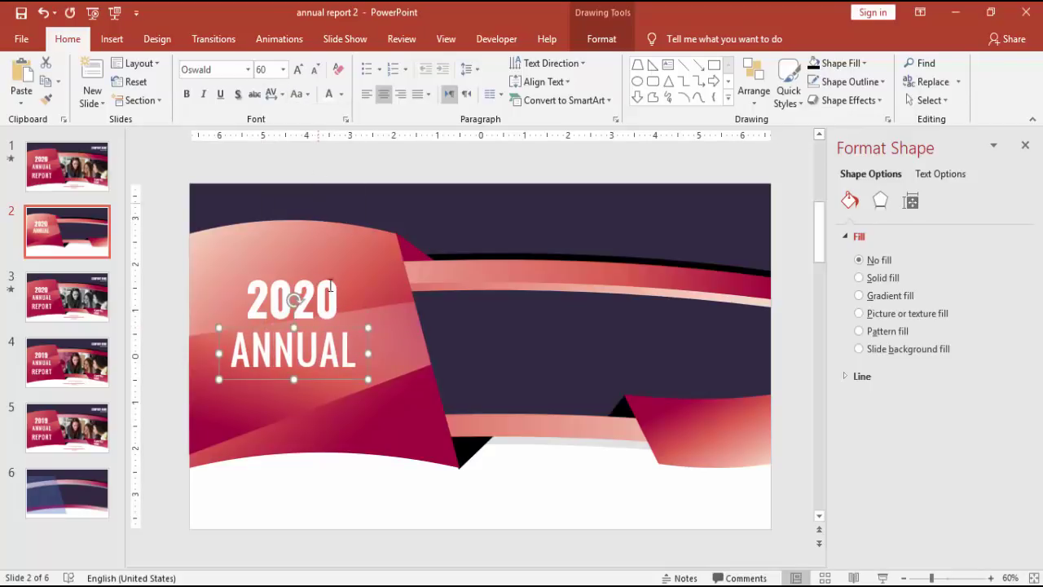
pyautogui.click(313, 70)
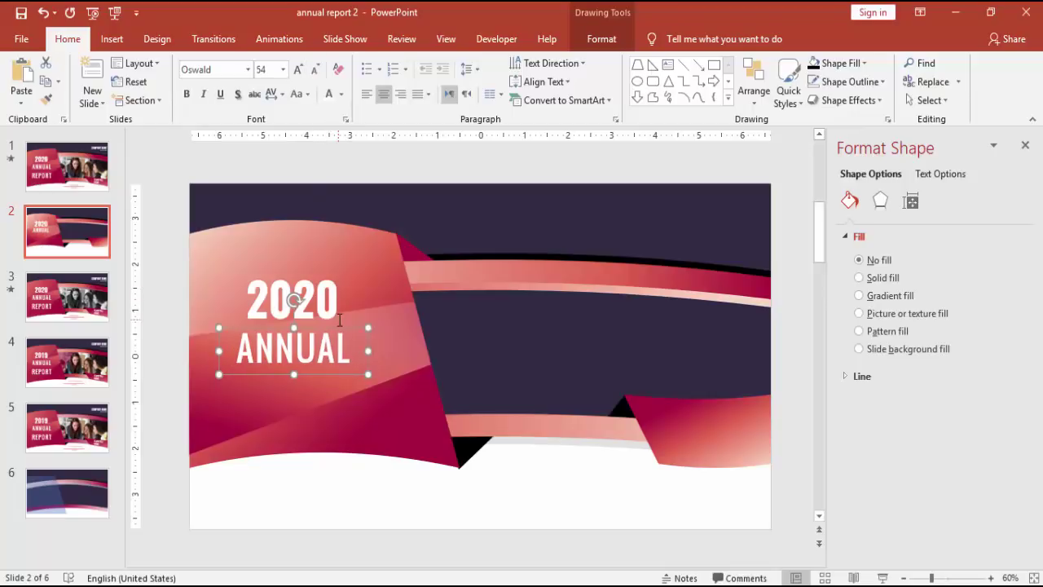
pyautogui.click(344, 351)
pyautogui.write('d')
pyautogui.press('BackSpace')
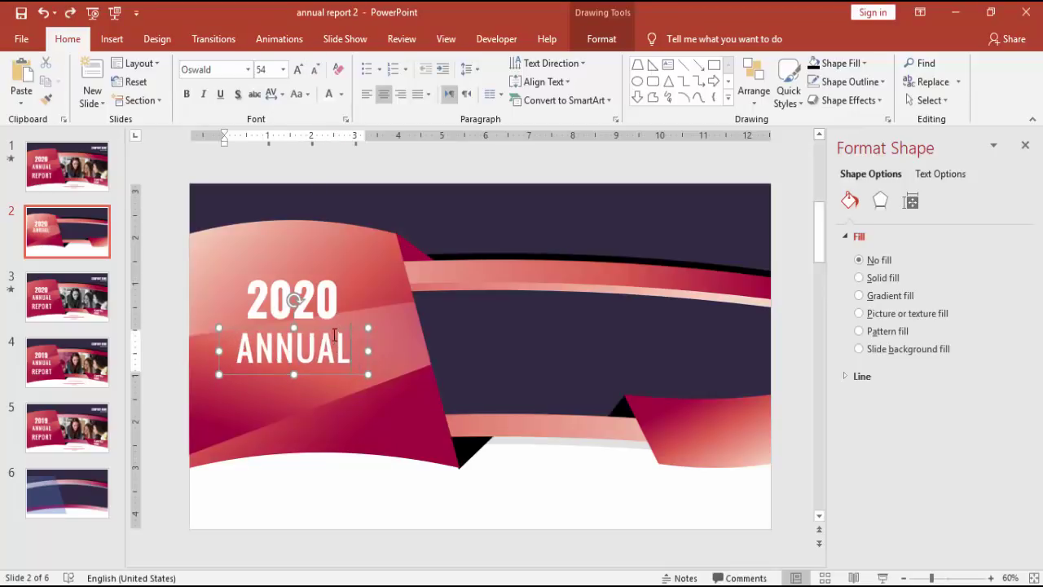
# - Copy ANNUAL beneath itself as REPORT, enlarged to 66 pt and centred
pyautogui.click(334, 323)
pyautogui.click(341, 346)
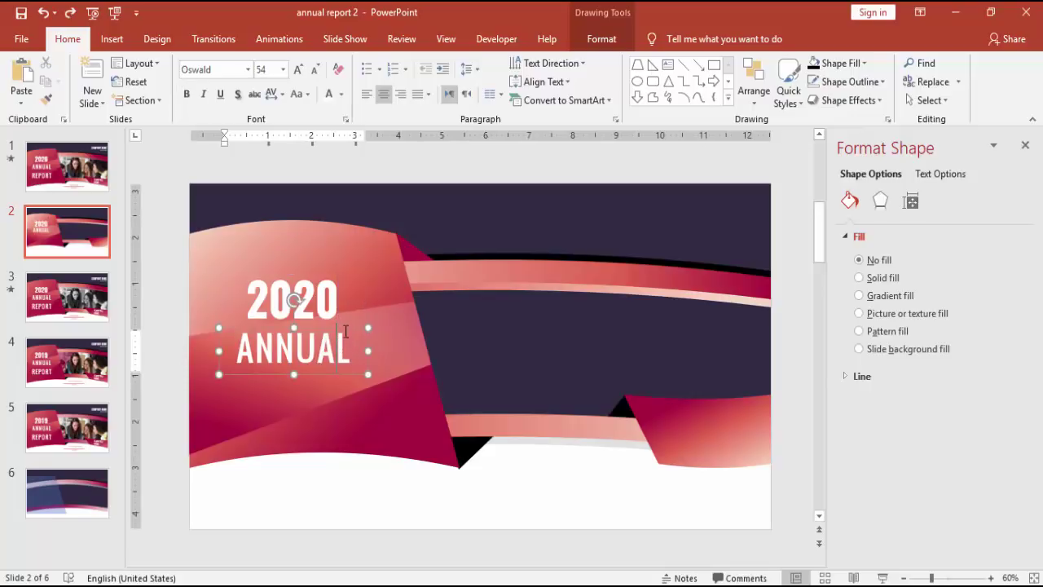
pyautogui.moveTo(345, 327); pyautogui.dragTo(357, 375)
pyautogui.doubleClick(295, 397)
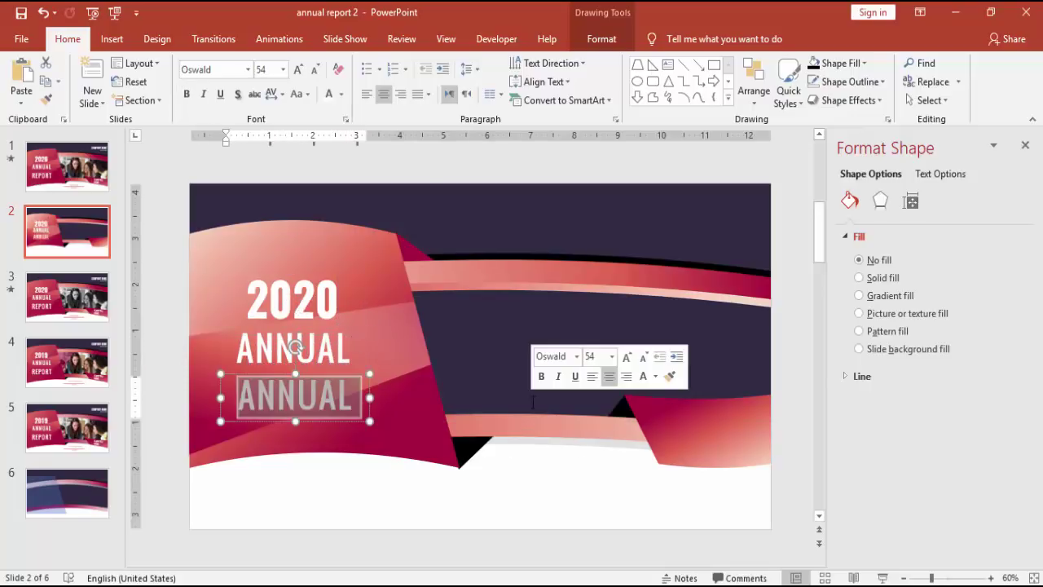
pyautogui.write('REPORT')
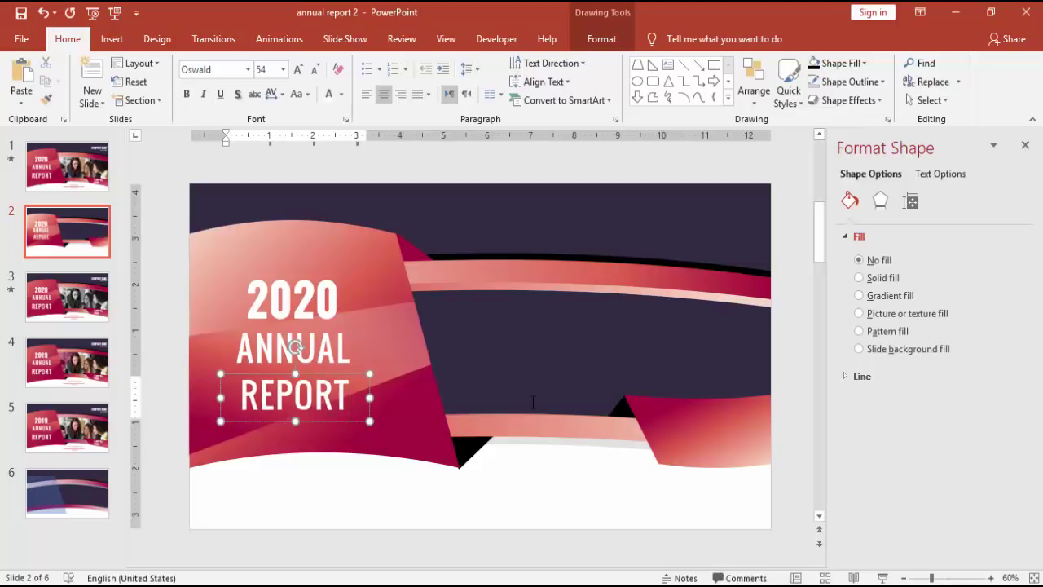
pyautogui.moveTo(361, 375); pyautogui.dragTo(357, 377)
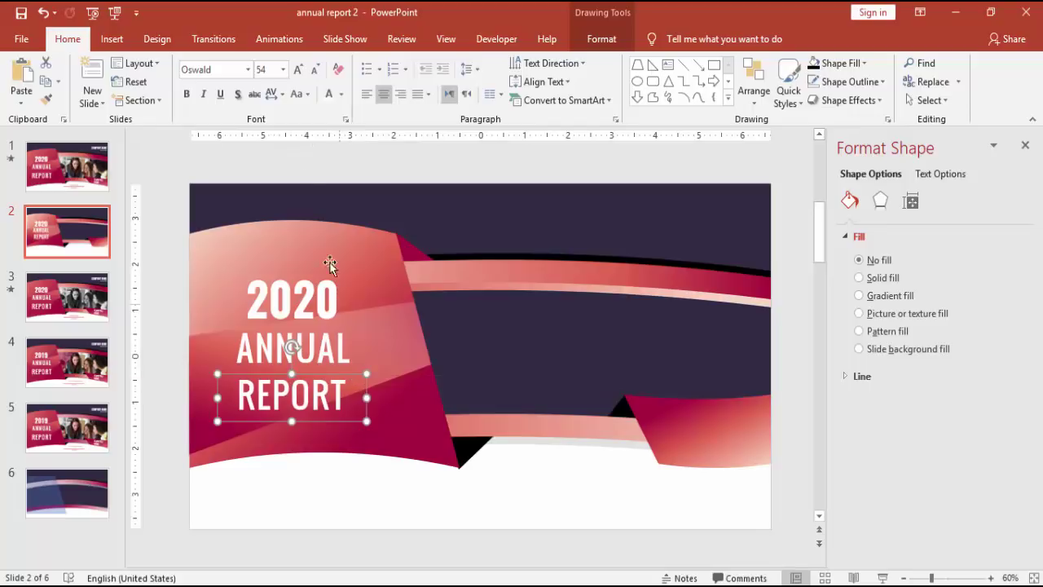
pyautogui.click(299, 74)
pyautogui.click(299, 74)
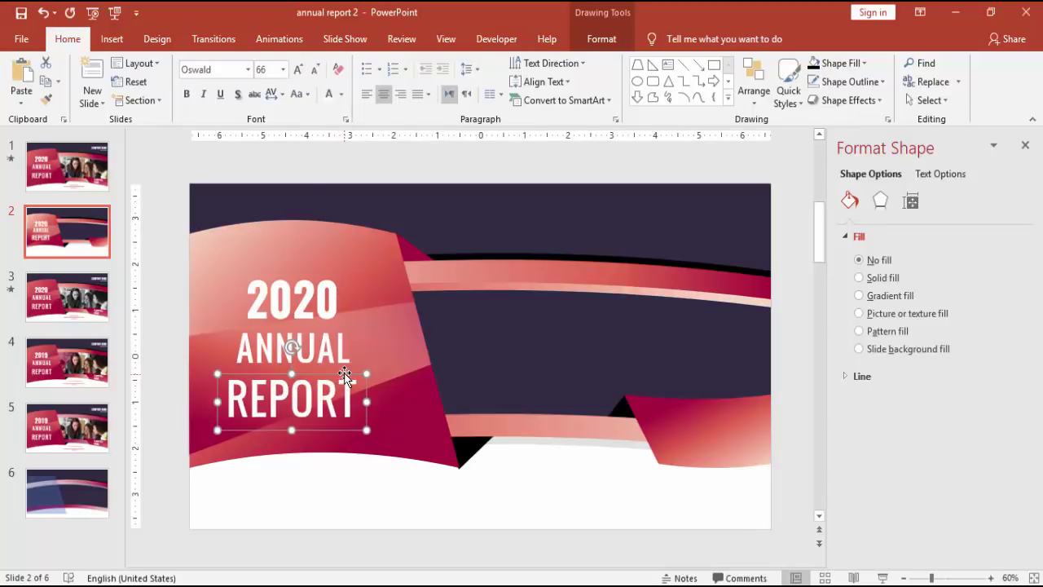
pyautogui.moveTo(345, 368); pyautogui.dragTo(349, 371)
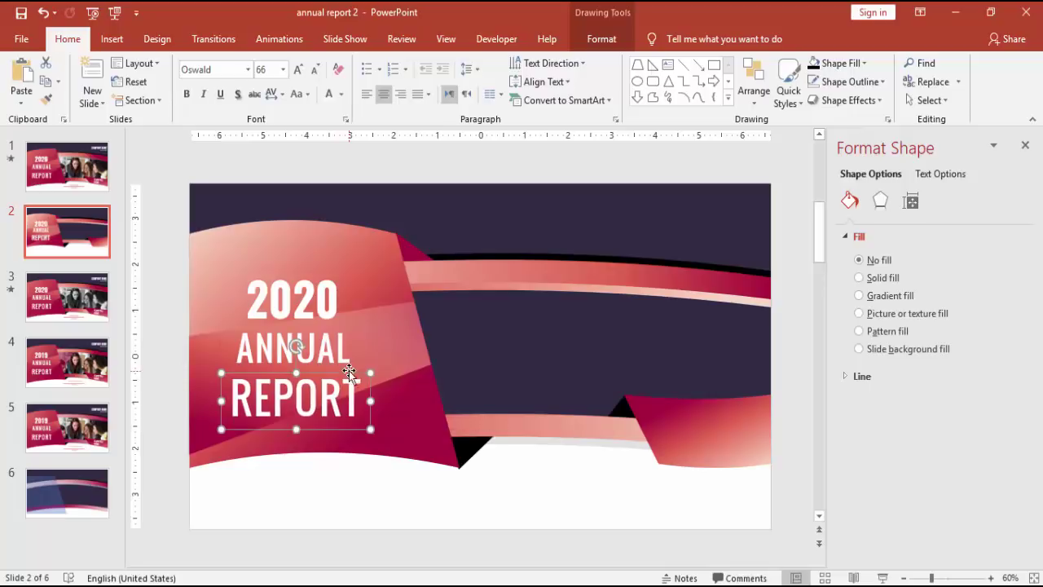
pyautogui.click(310, 300)
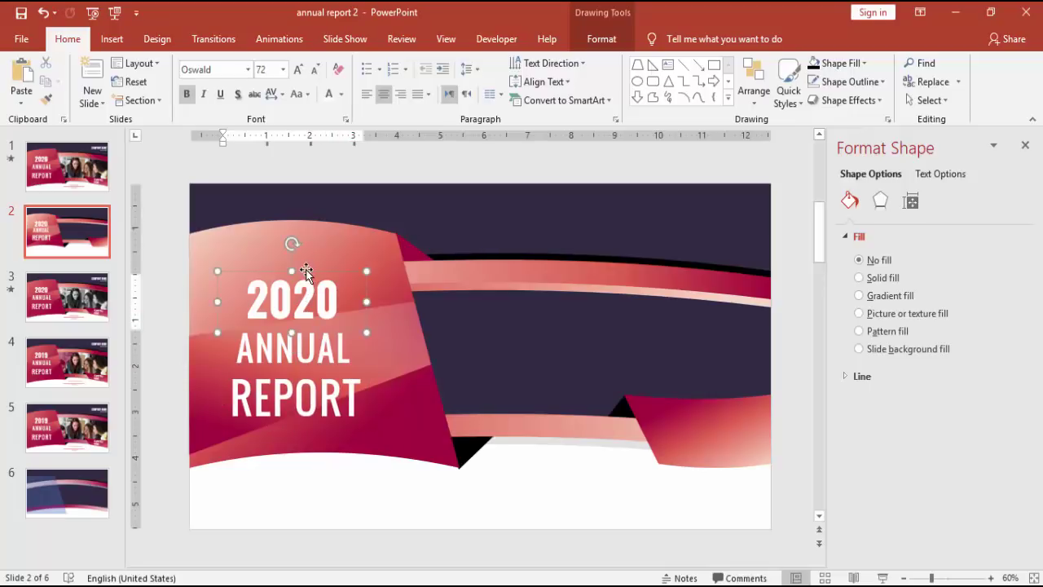
# - Duplicate 2020 into a non-bold 44 pt one-line 'COMPANY NAME' label in the top-right corner
pyautogui.click(306, 270)
pyautogui.hotkey('ctrl', 'd')
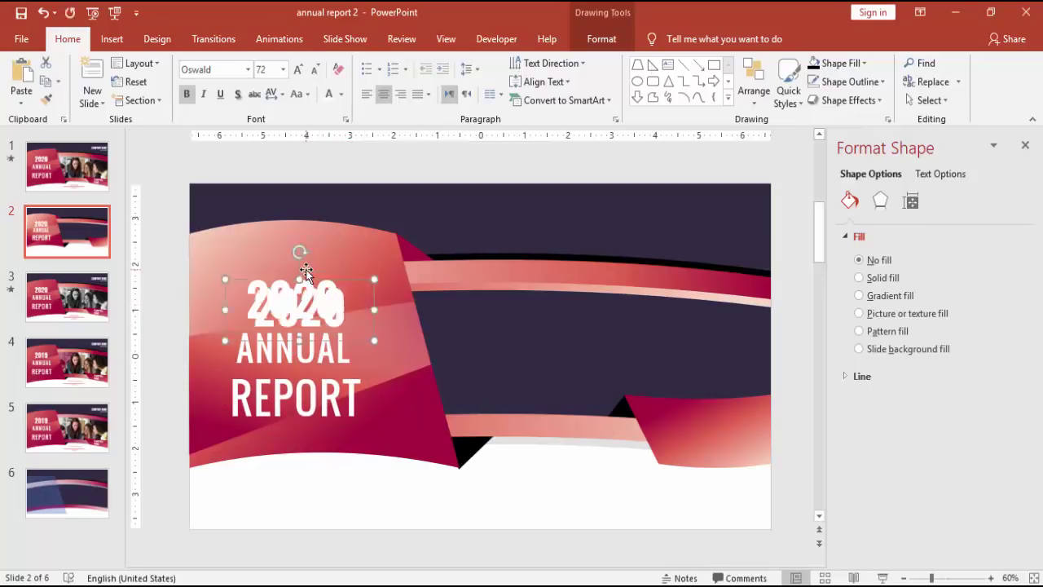
pyautogui.moveTo(374, 303); pyautogui.dragTo(732, 248)
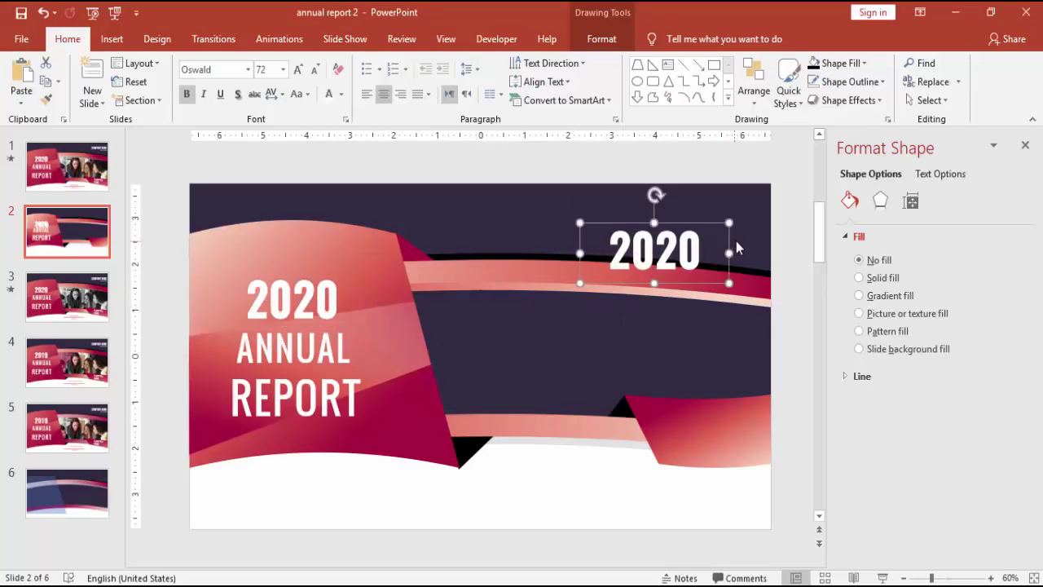
pyautogui.click(317, 72)
pyautogui.click(317, 72)
pyautogui.click(316, 72)
pyautogui.click(316, 72)
pyautogui.click(316, 72)
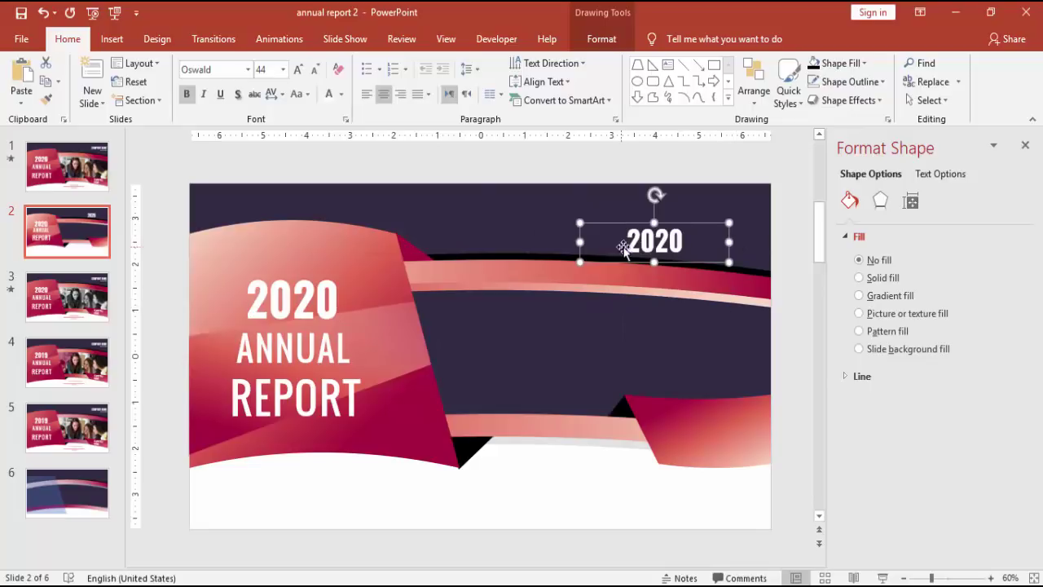
pyautogui.click(184, 95)
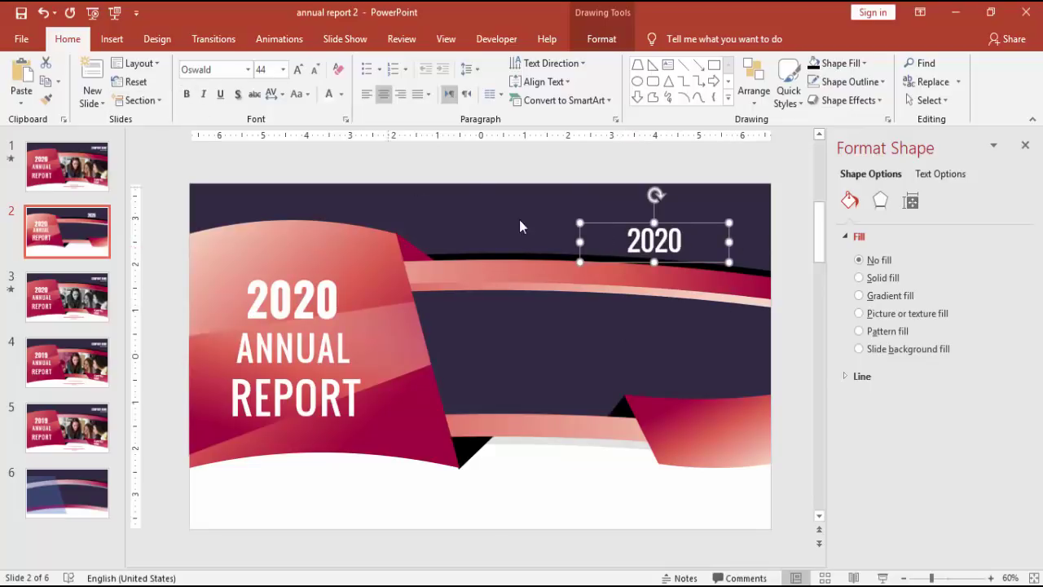
pyautogui.moveTo(627, 245); pyautogui.dragTo(711, 247)
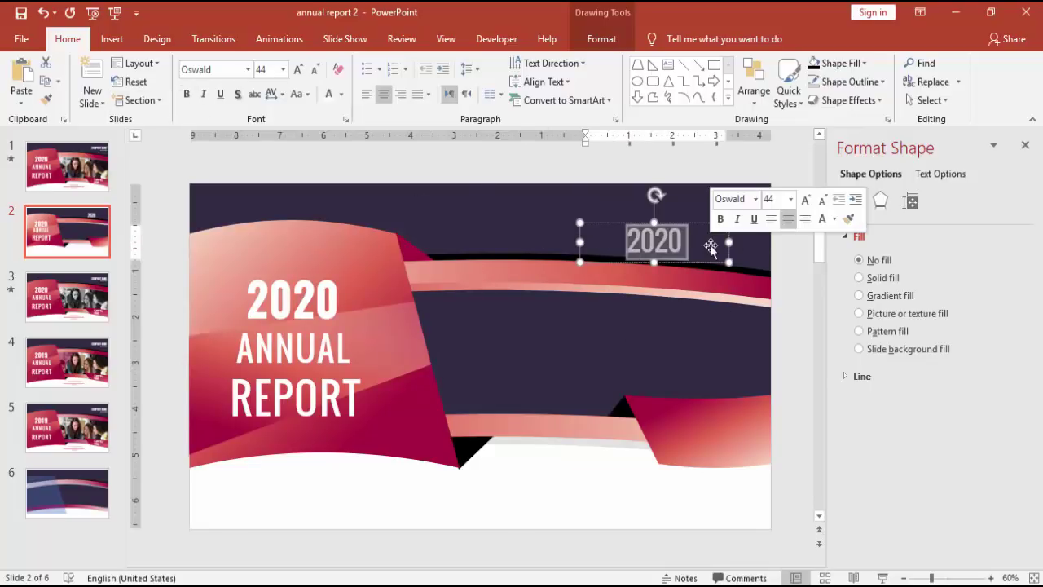
pyautogui.write('COMPANY')
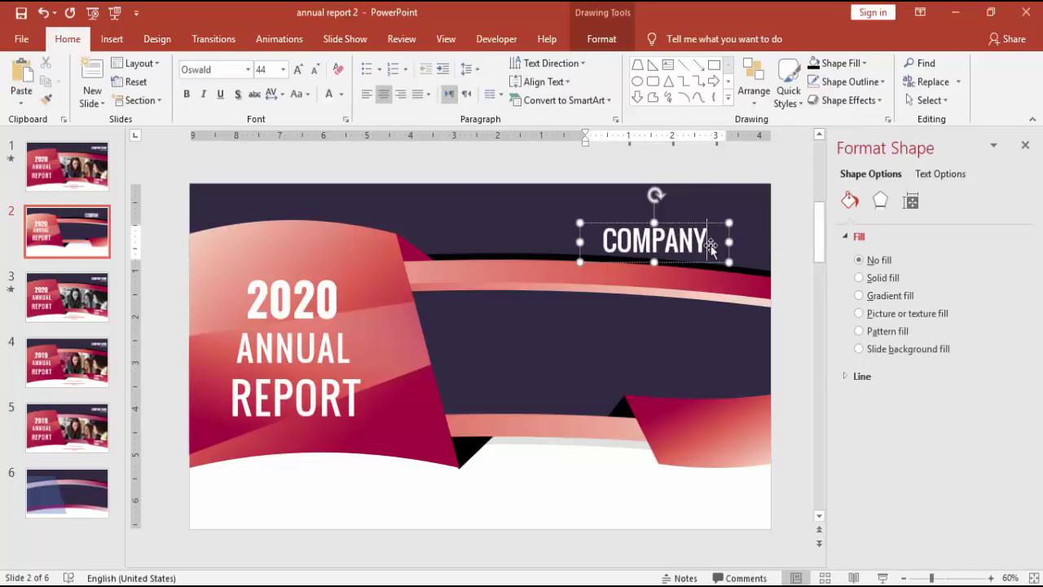
pyautogui.write(' NAME')
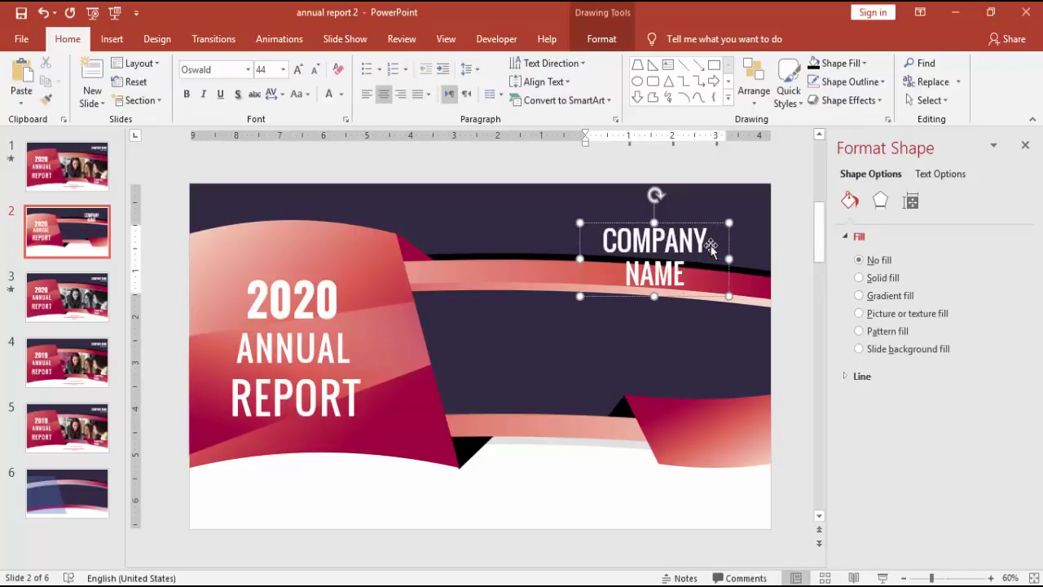
pyautogui.moveTo(579, 259); pyautogui.dragTo(520, 253)
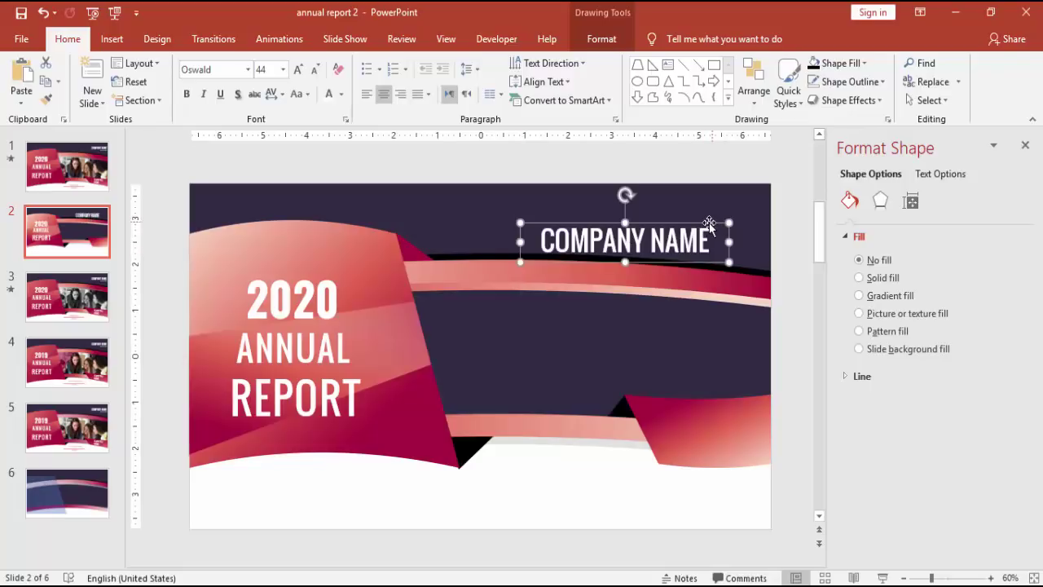
pyautogui.moveTo(706, 227); pyautogui.dragTo(657, 238)
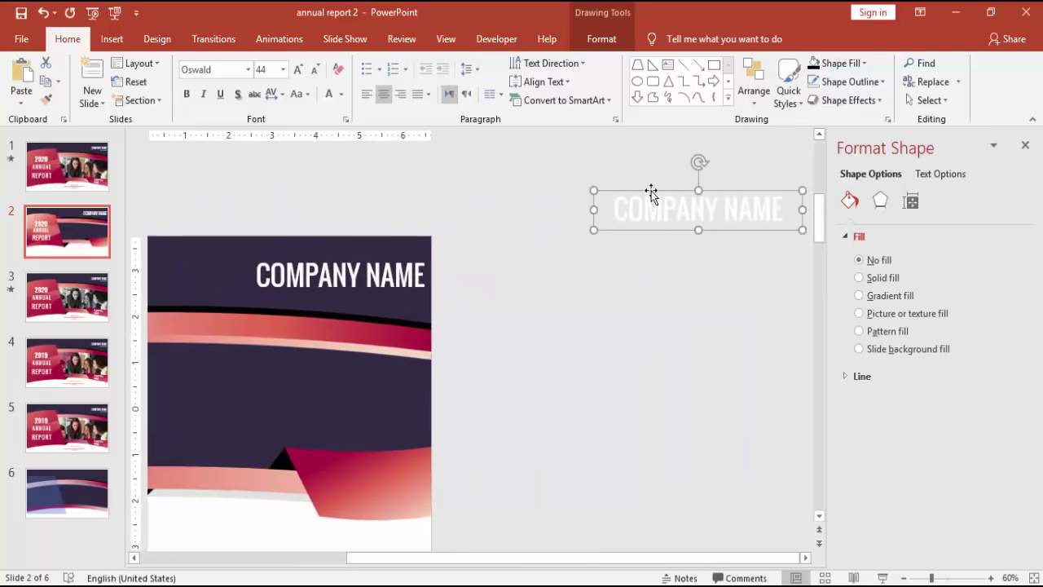
# - Copy COMPANY NAME to the lower-right ribbon as a narrower 28 pt 'SUB TITLE' label
pyautogui.moveTo(651, 192); pyautogui.dragTo(382, 425)
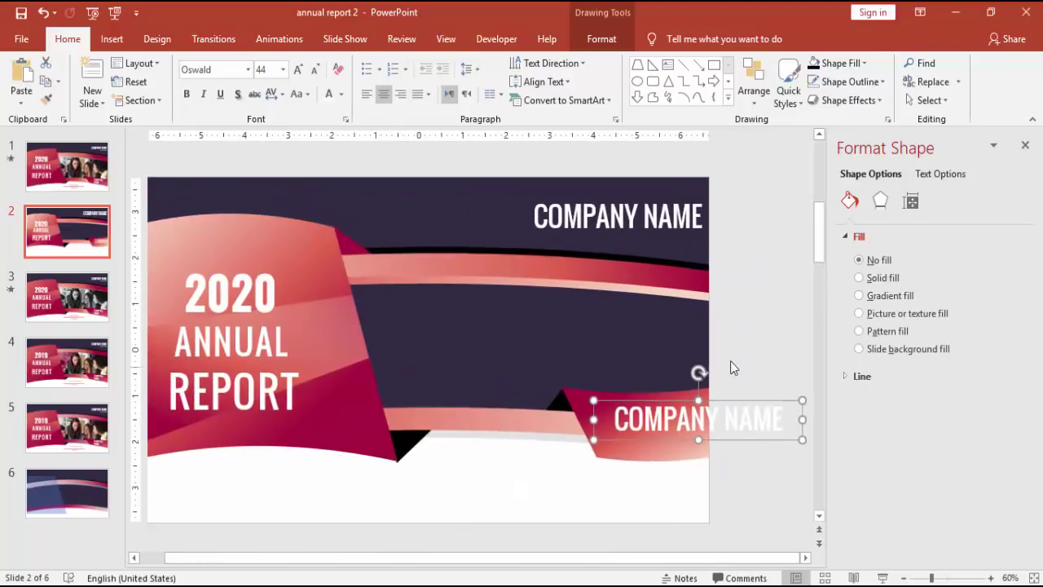
pyautogui.click(317, 69)
pyautogui.click(316, 70)
pyautogui.click(316, 69)
pyautogui.click(316, 69)
pyautogui.moveTo(801, 415); pyautogui.dragTo(742, 415)
pyautogui.tripleClick(692, 432)
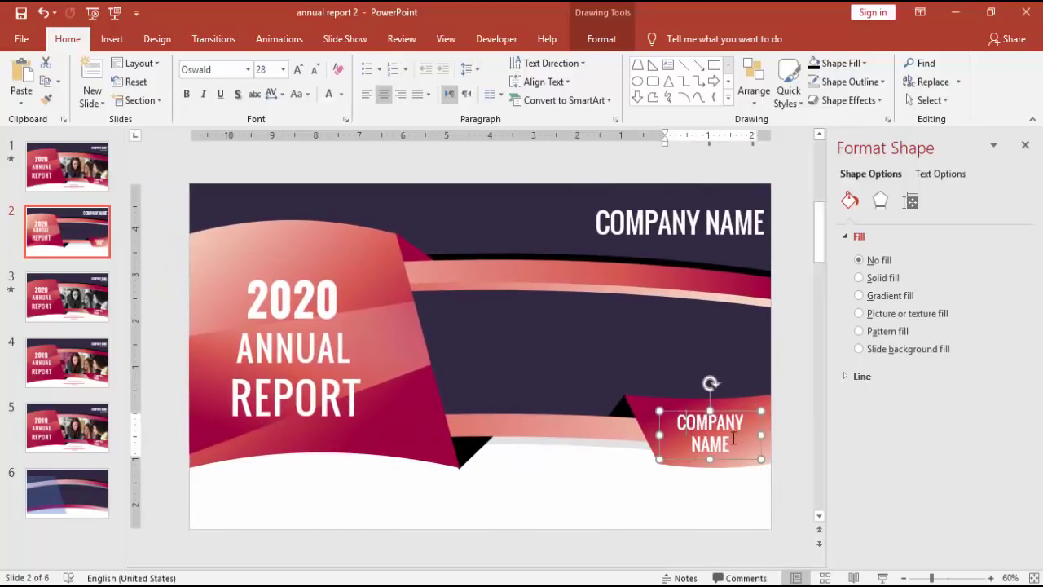
pyautogui.write('SUB')
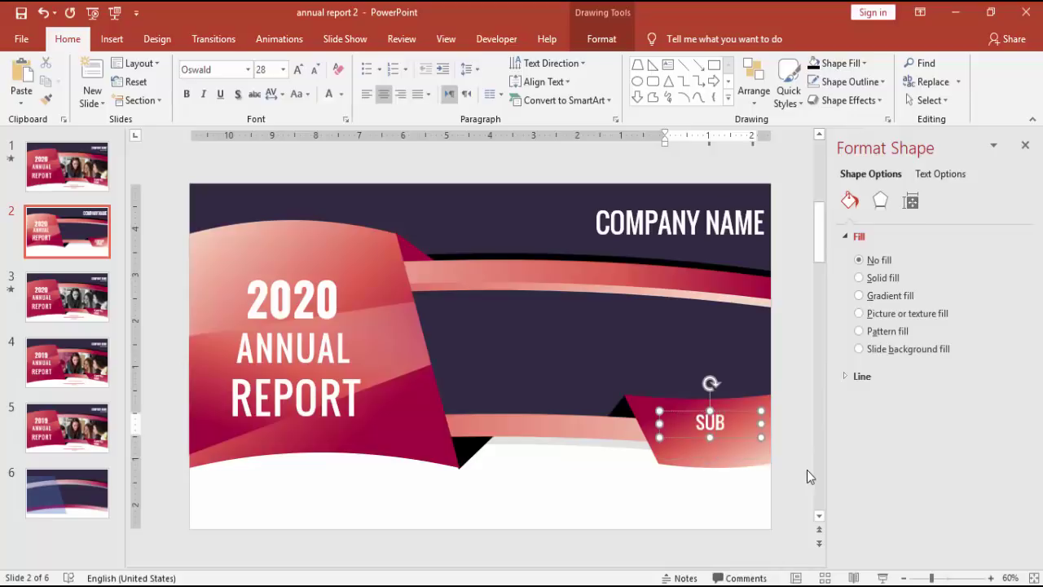
pyautogui.write(' TITLE')
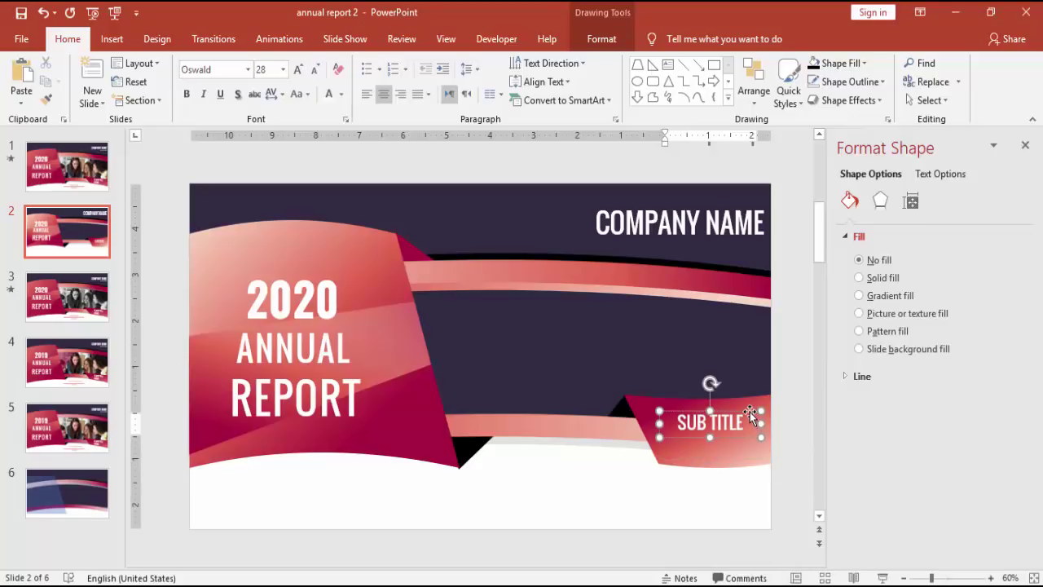
pyautogui.moveTo(750, 412); pyautogui.dragTo(750, 423)
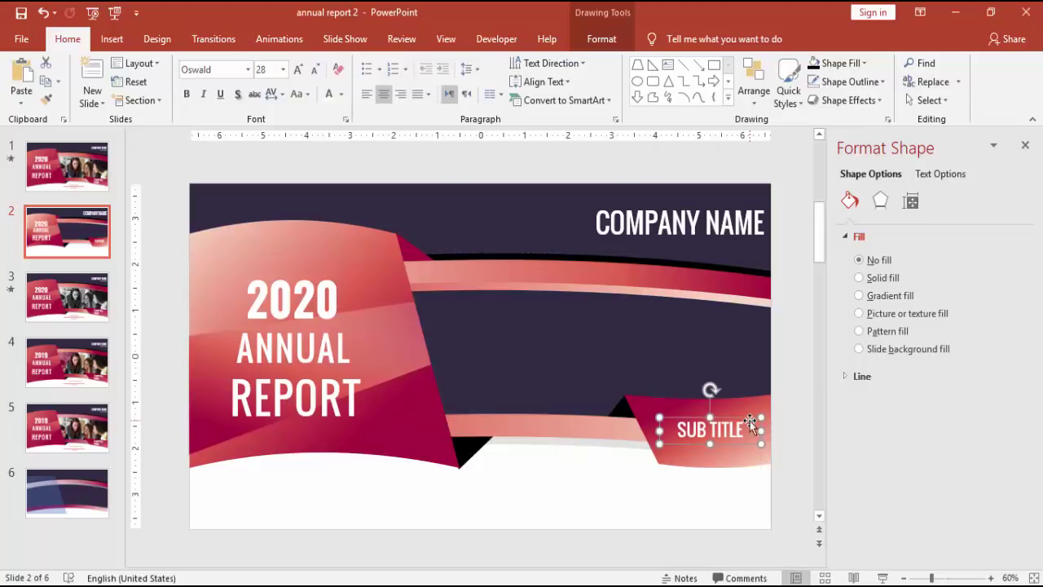
pyautogui.click(787, 331)
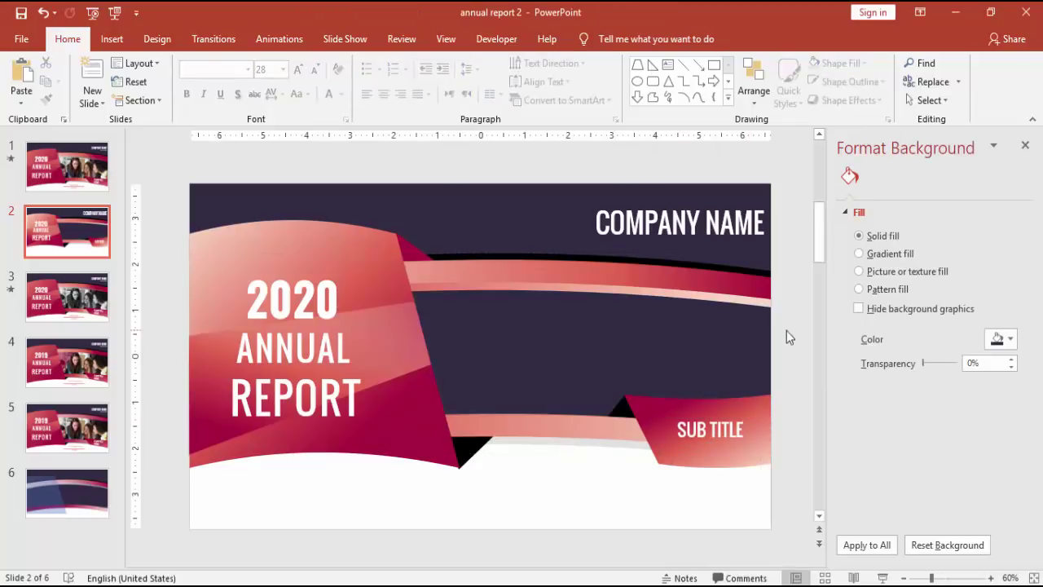
# - Edit the left pink ribbon's points to lower its top corners and flatten the top curve
pyautogui.click(242, 236)
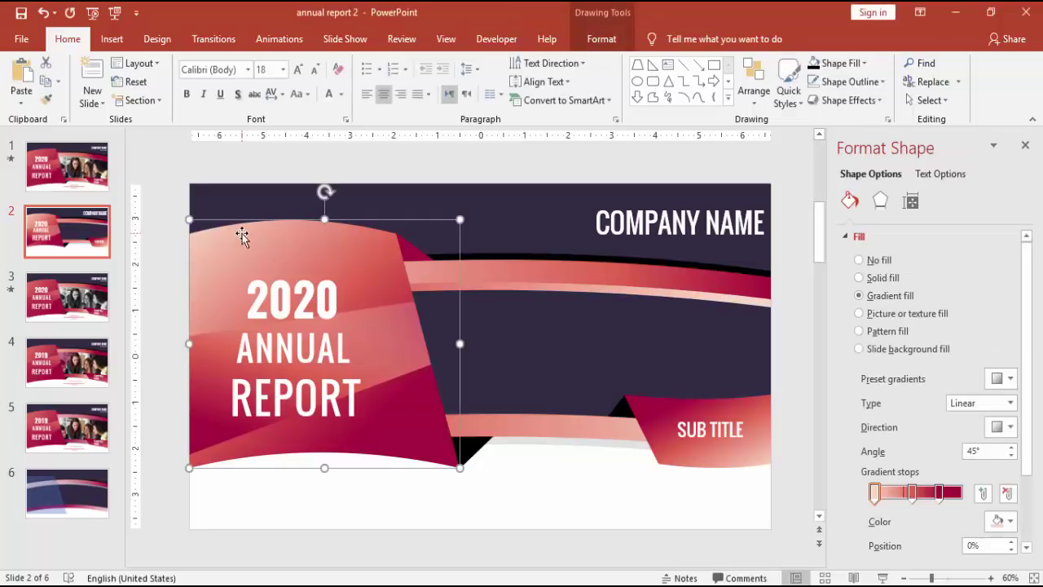
pyautogui.rightClick(242, 234)
pyautogui.click(283, 344)
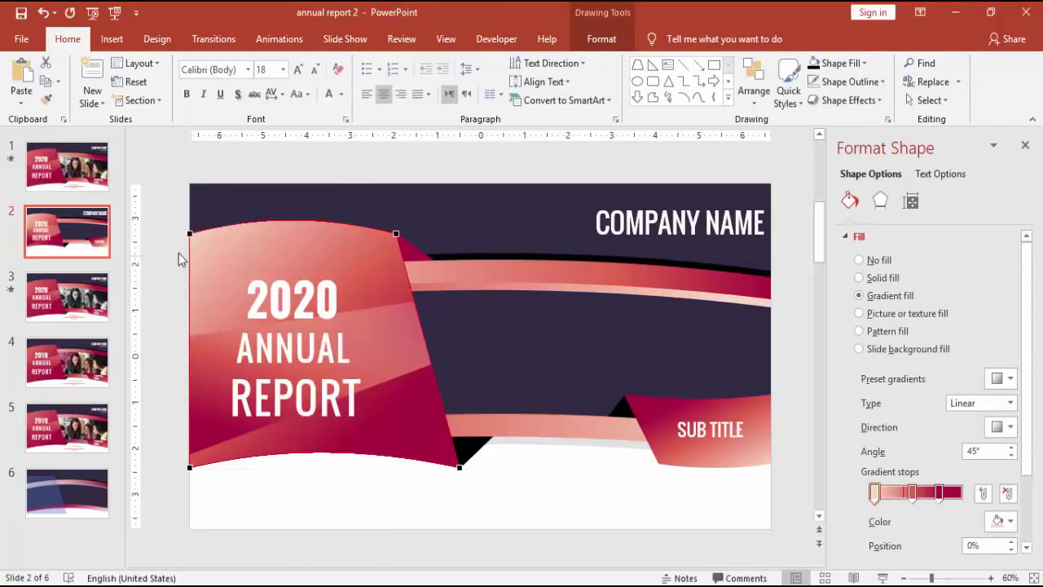
pyautogui.moveTo(189, 234); pyautogui.dragTo(189, 253)
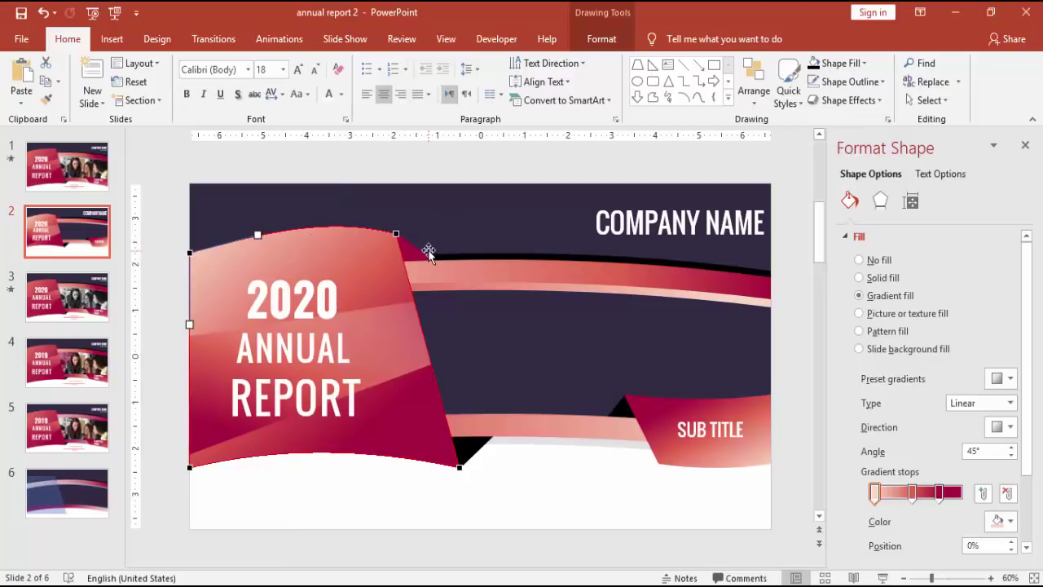
pyautogui.click(397, 234)
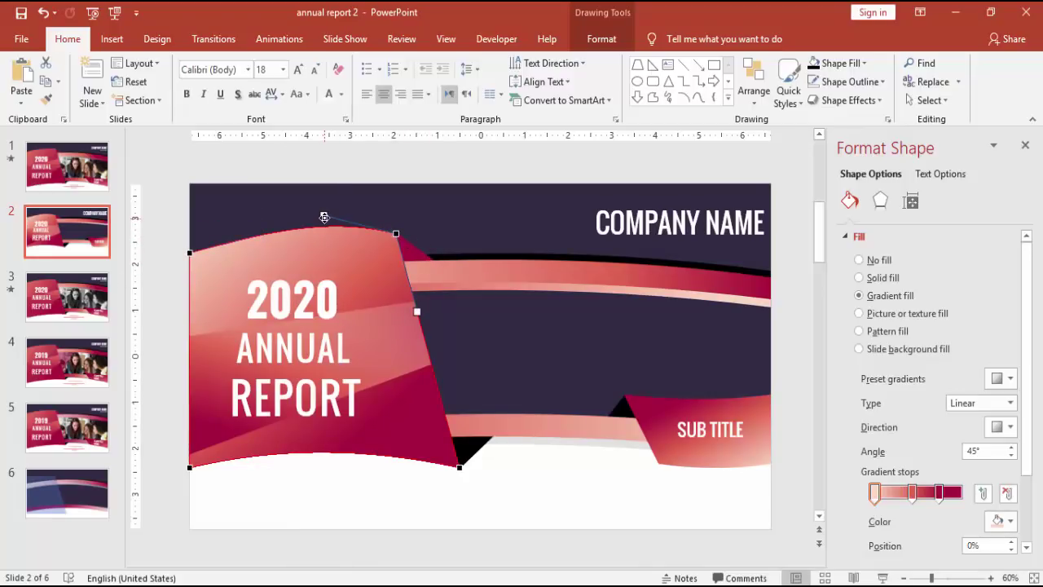
pyautogui.moveTo(325, 218); pyautogui.dragTo(323, 232)
pyautogui.click(190, 252)
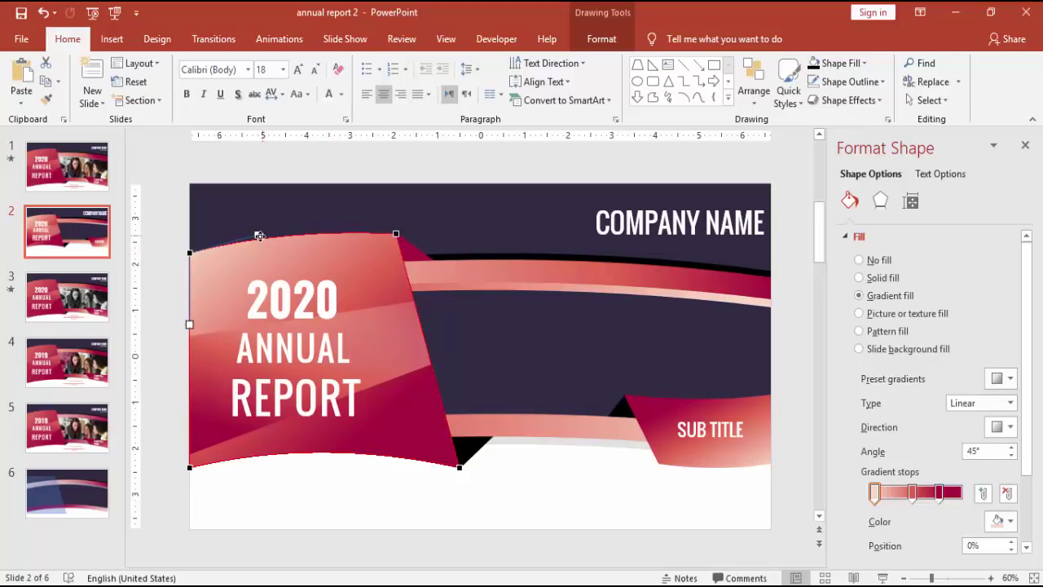
pyautogui.moveTo(260, 238); pyautogui.dragTo(261, 242)
pyautogui.click(163, 231)
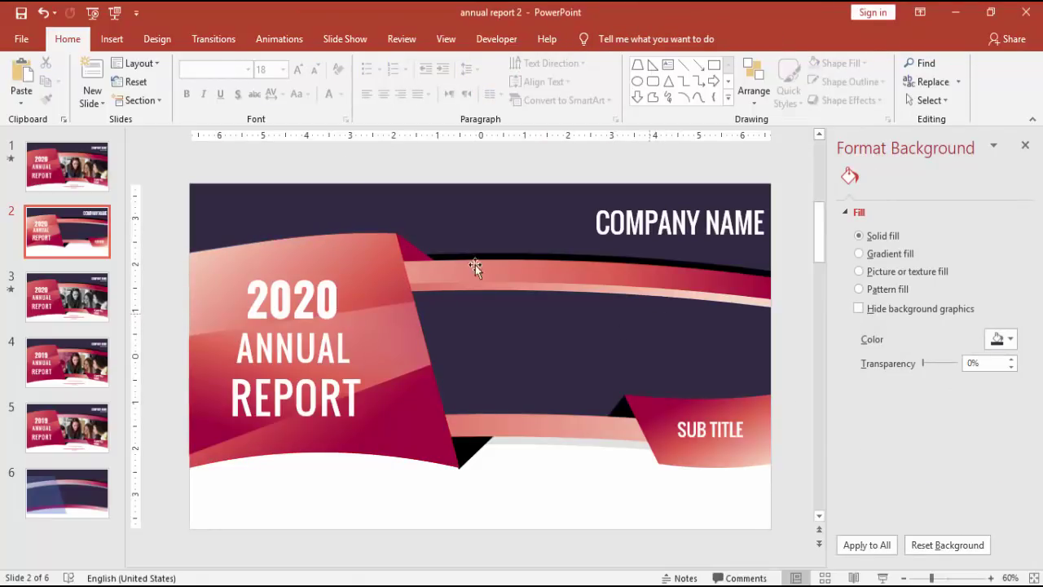
# - Draw a rectangle over the dark band to the right edge, 28% transparent
pyautogui.click(112, 39)
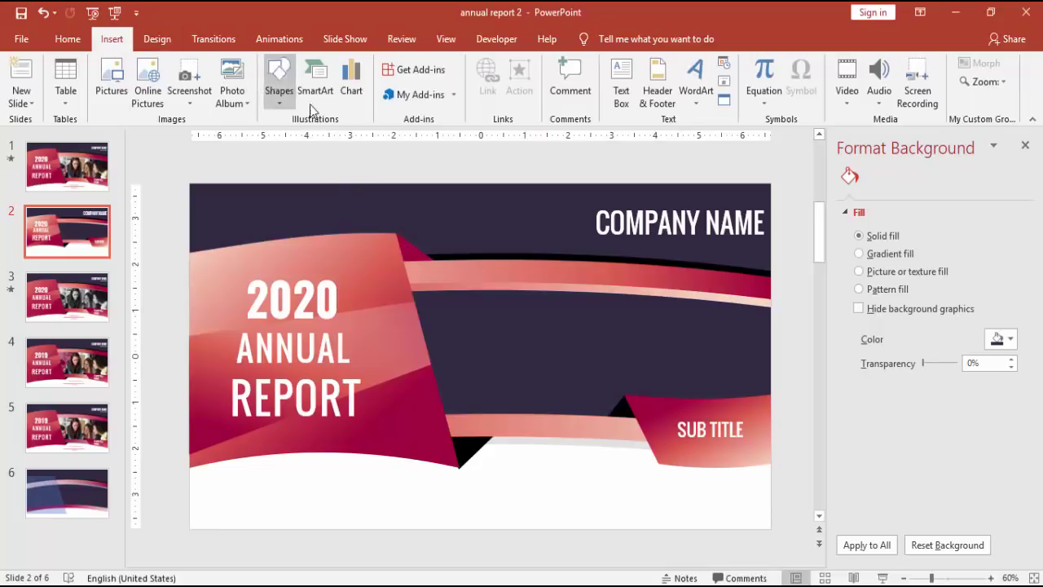
pyautogui.click(278, 77)
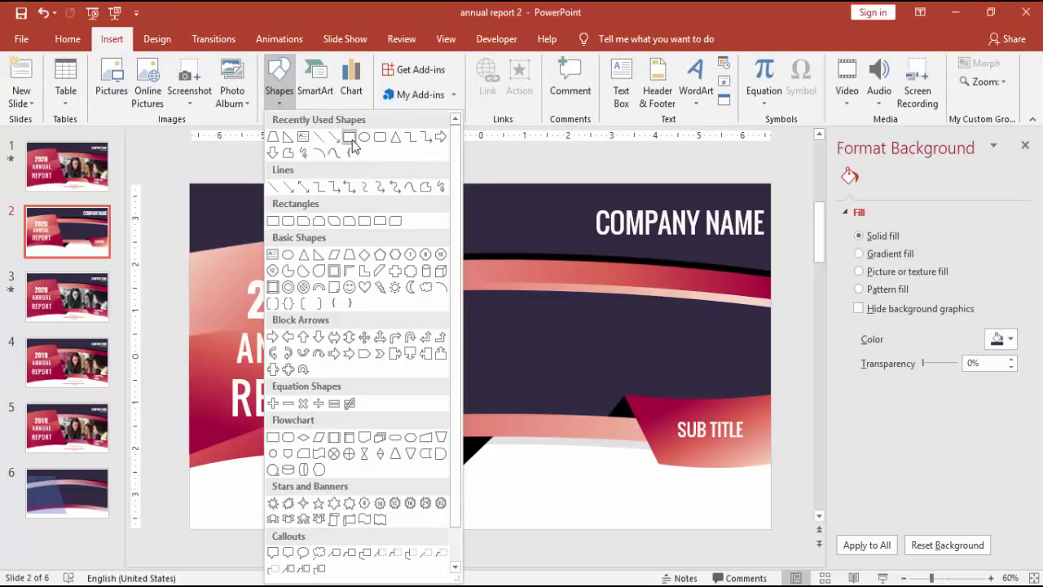
pyautogui.click(351, 139)
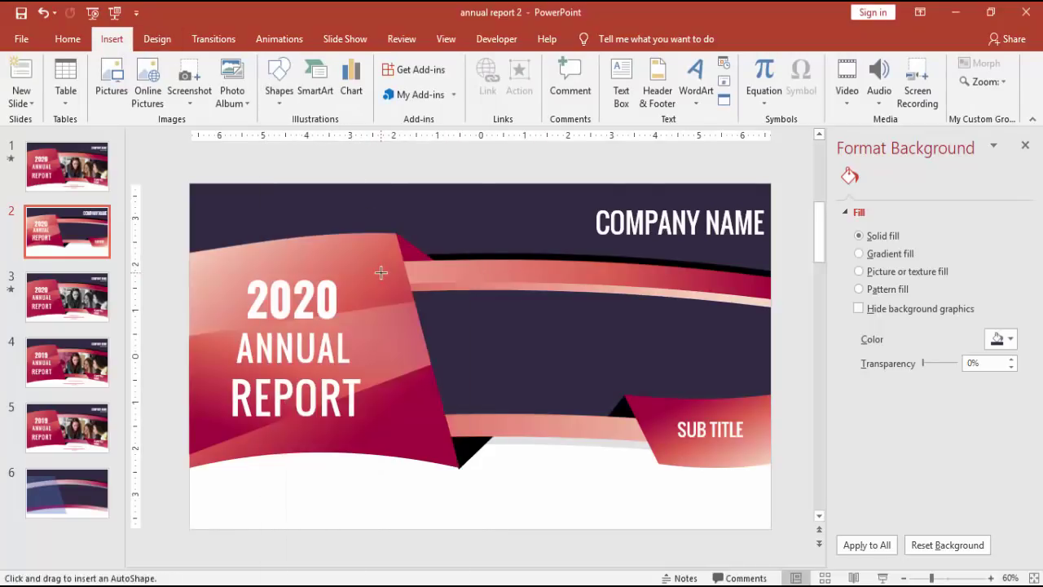
pyautogui.moveTo(383, 274); pyautogui.dragTo(762, 428)
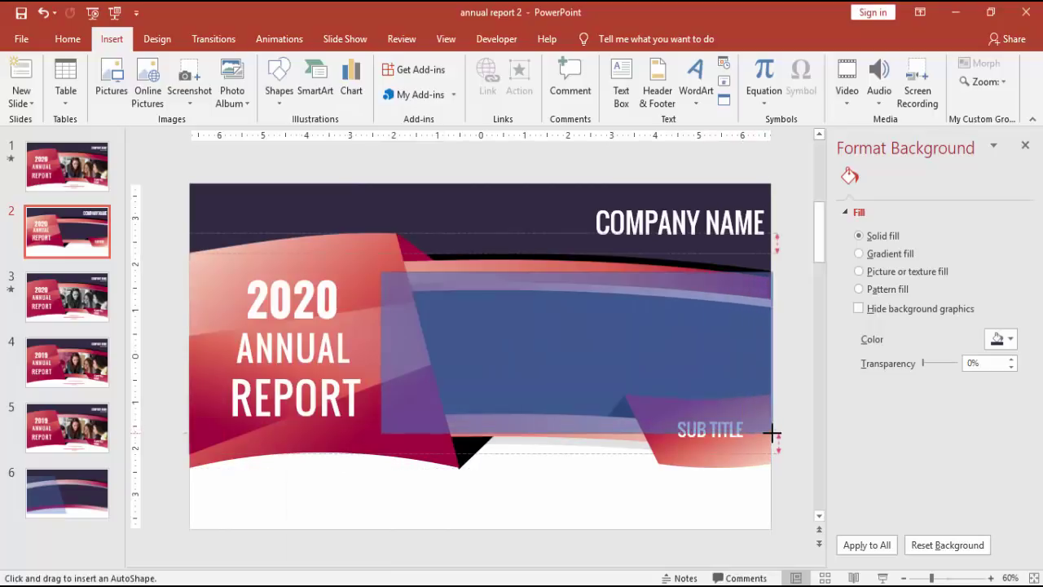
pyautogui.moveTo(771, 434); pyautogui.dragTo(772, 433)
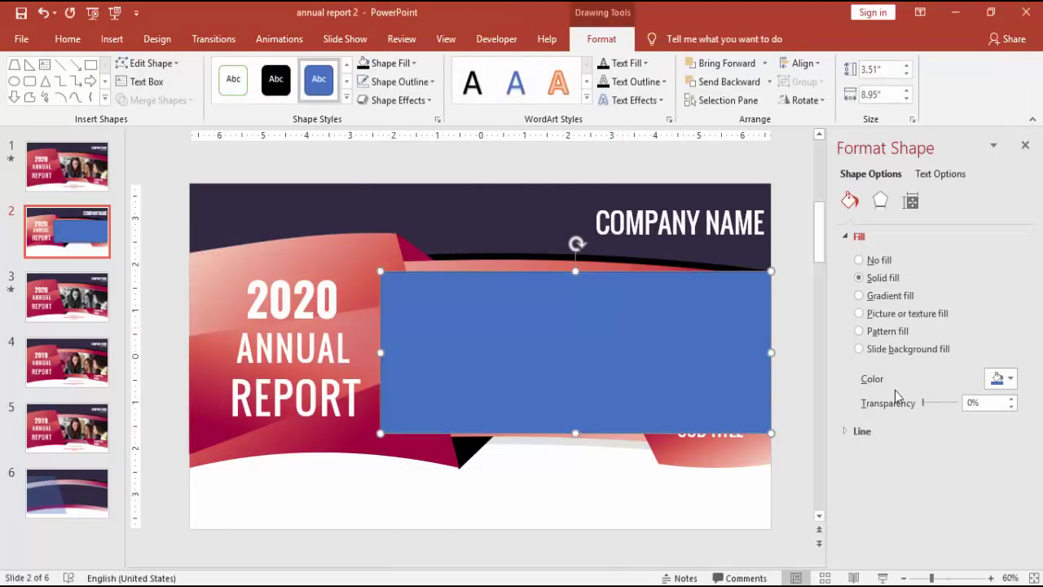
pyautogui.moveTo(924, 403); pyautogui.dragTo(930, 403)
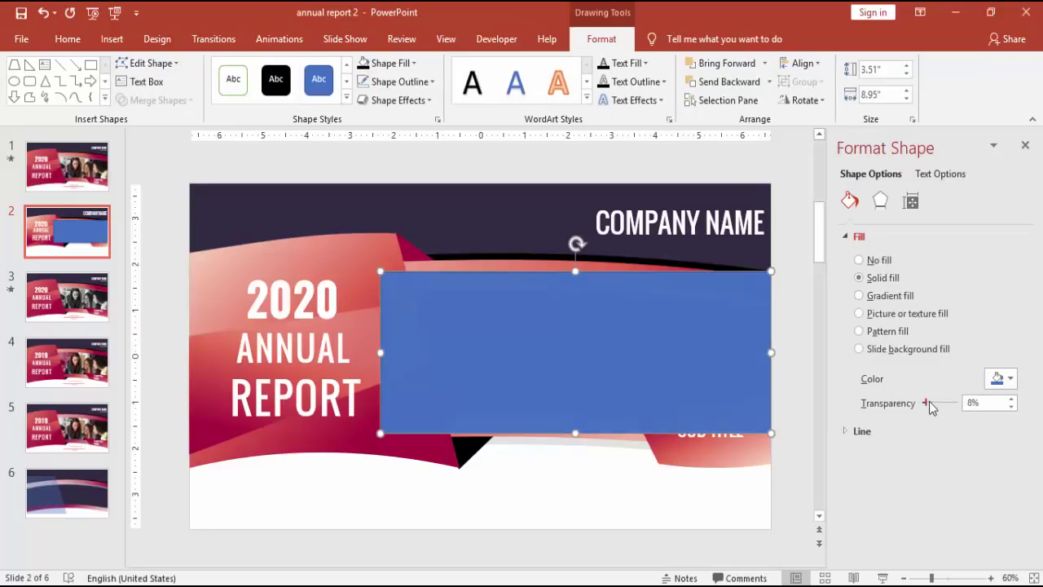
# - Lower the rectangle's top-right corner to slope its top edge, then reset its transparency
pyautogui.rightClick(717, 295)
pyautogui.click(744, 348)
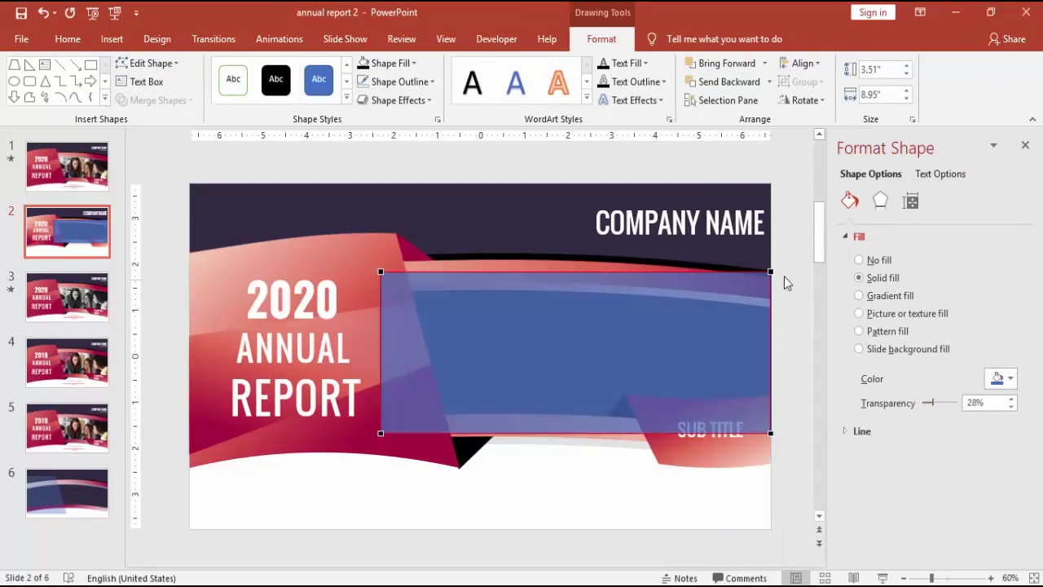
pyautogui.moveTo(772, 270); pyautogui.dragTo(771, 281)
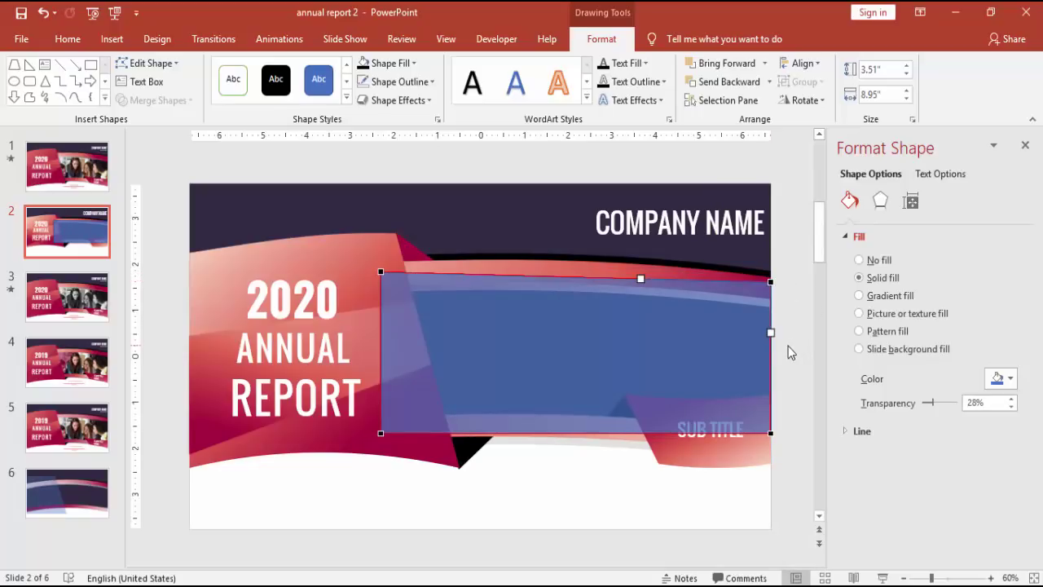
pyautogui.click(788, 344)
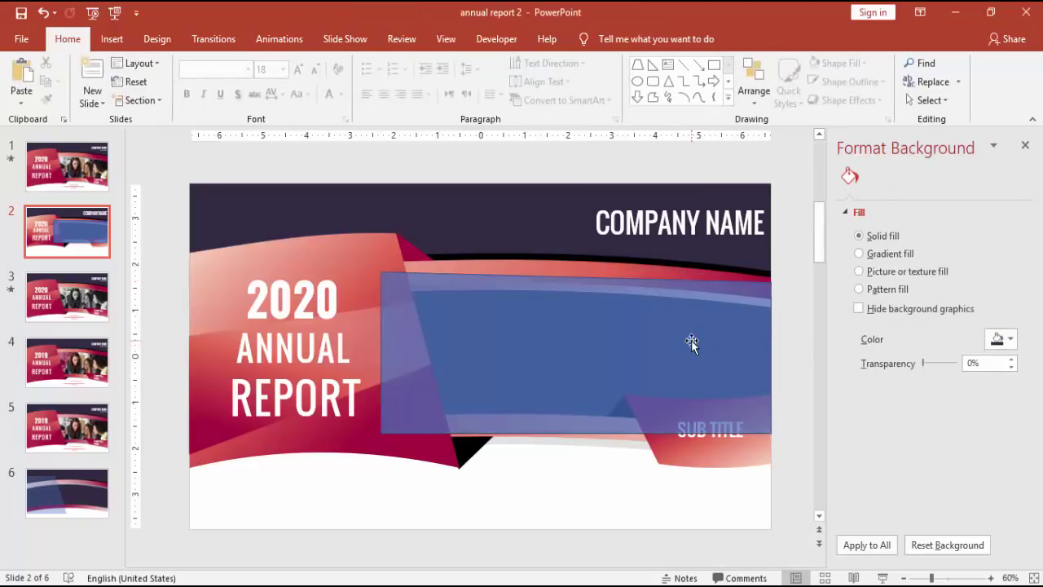
pyautogui.click(691, 340)
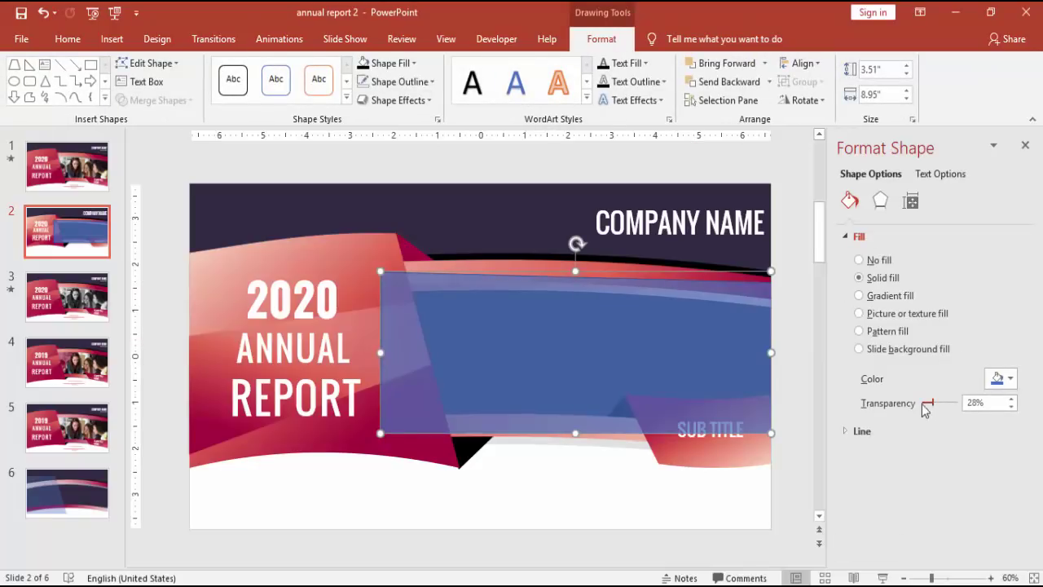
pyautogui.moveTo(934, 403); pyautogui.dragTo(914, 410)
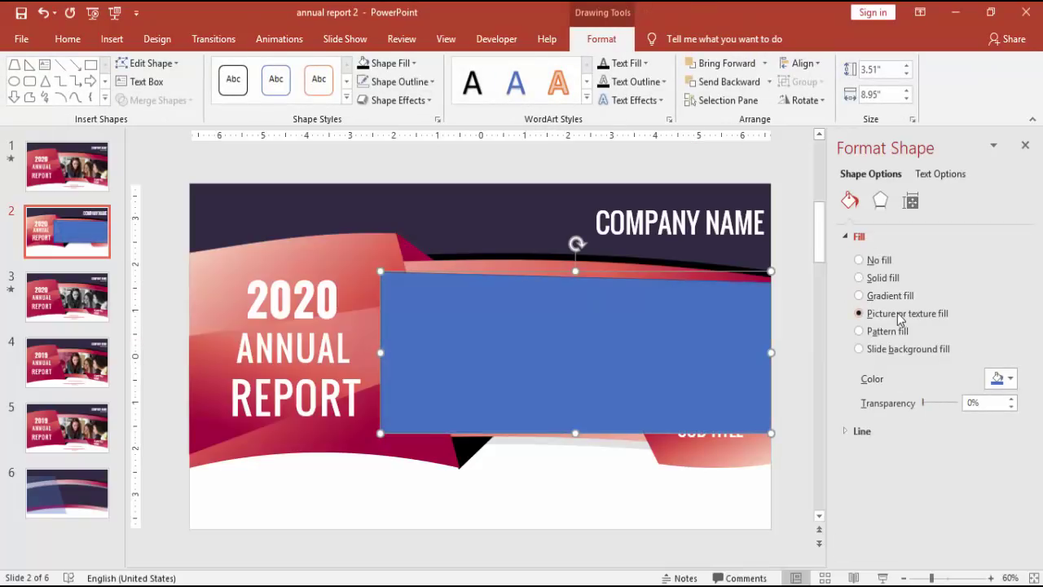
# - Fill the rectangle with the photo of colleagues studying together
pyautogui.click(901, 319)
pyautogui.click(877, 395)
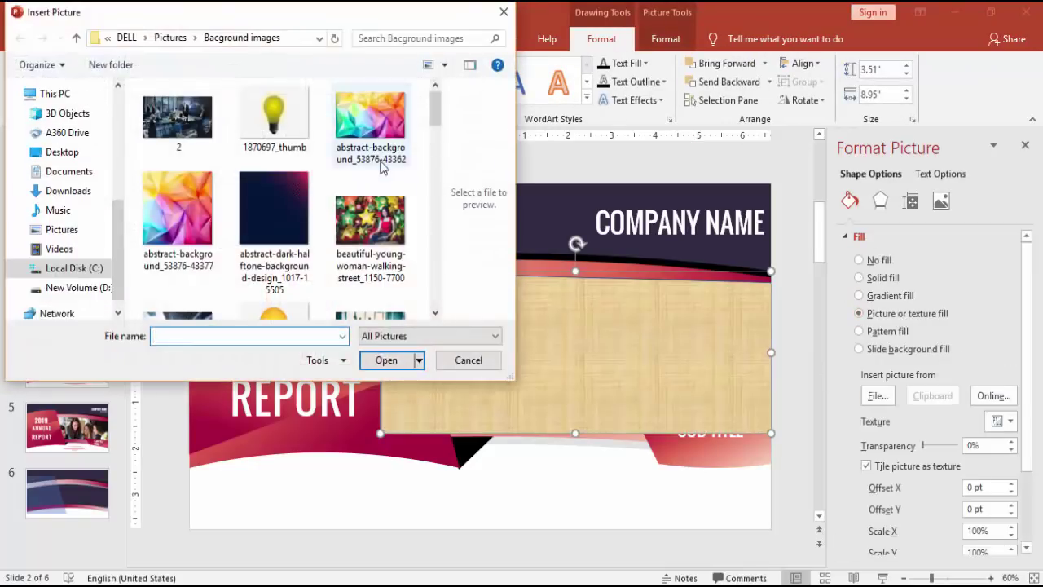
pyautogui.moveTo(431, 105); pyautogui.dragTo(429, 250)
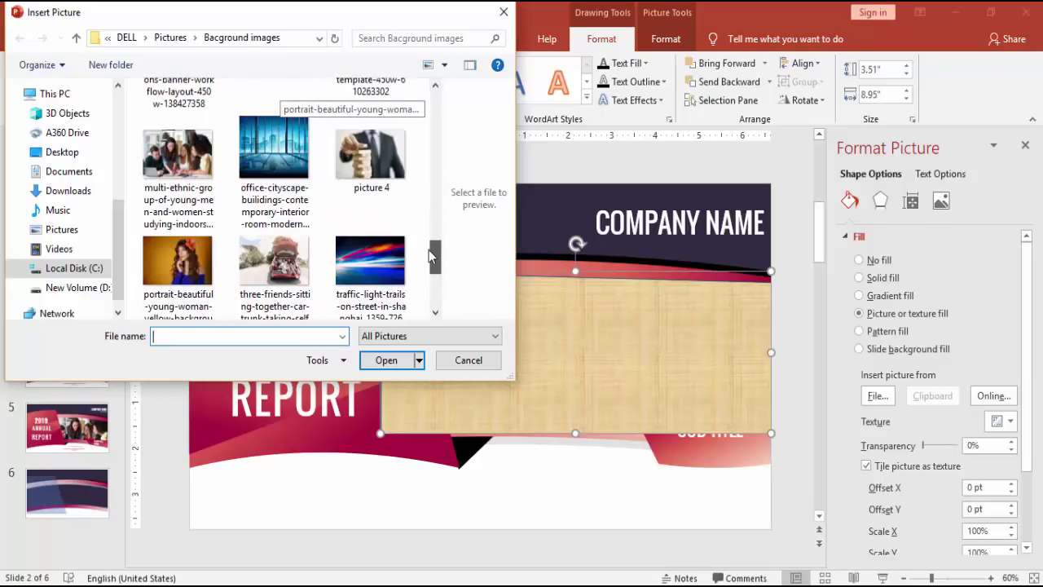
pyautogui.click(178, 155)
pyautogui.click(400, 365)
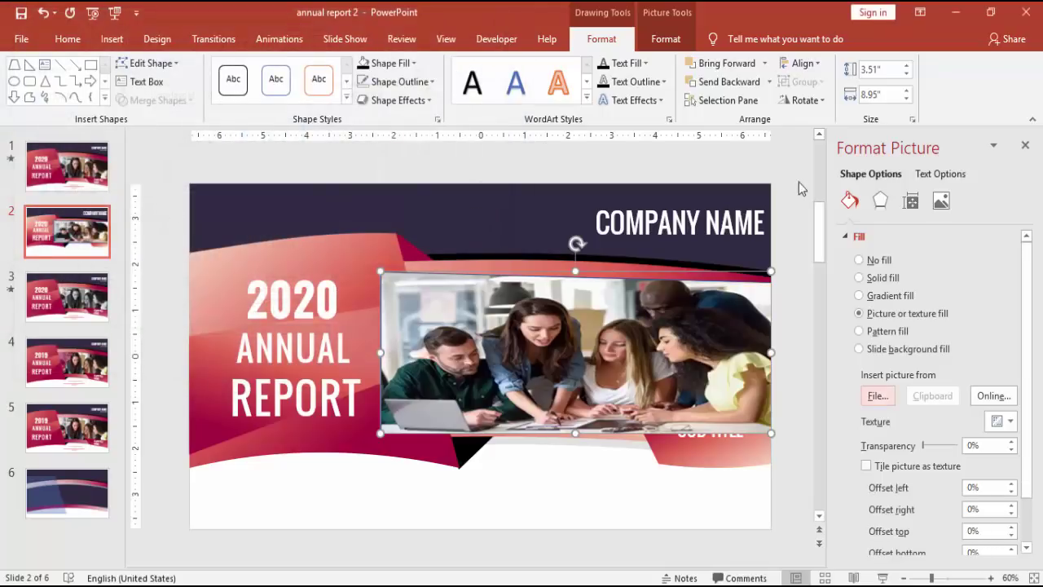
# - Set the photo's top offset to -15% and bottom offset to -39%
pyautogui.scroll(-1, 1032, 481)
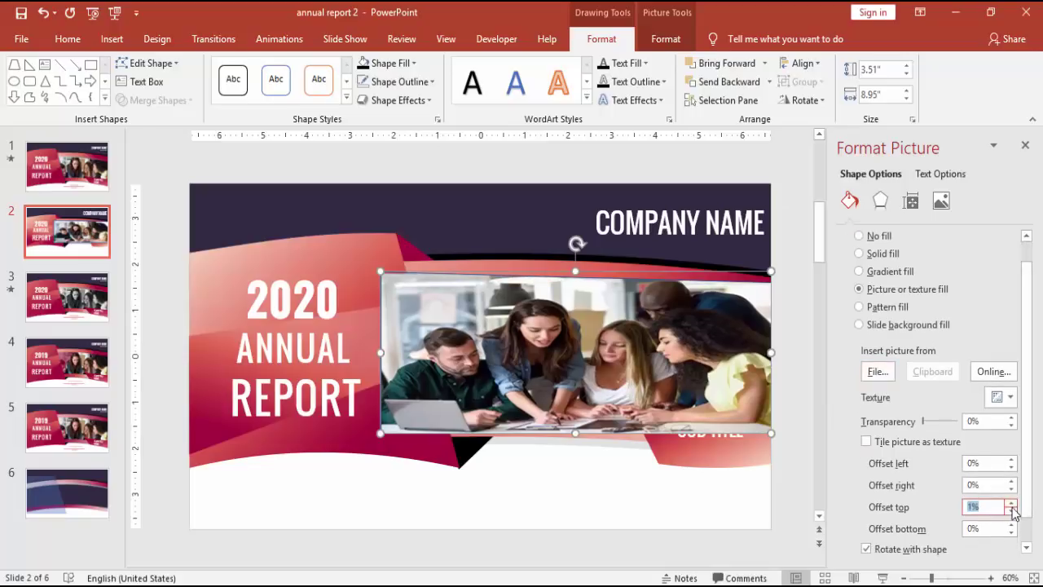
pyautogui.click(1011, 510)
pyautogui.click(1012, 510)
pyautogui.click(1011, 511)
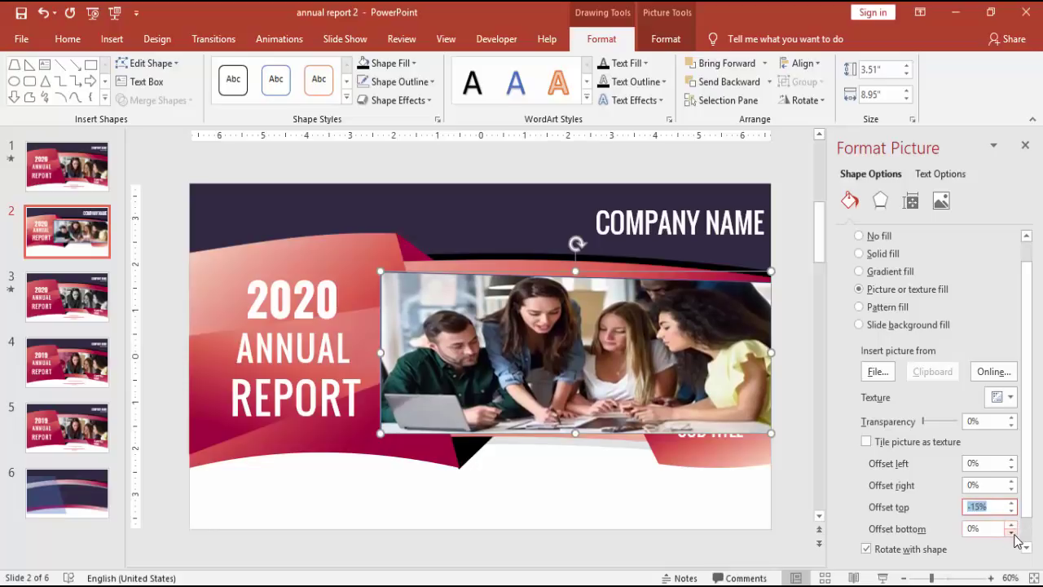
pyautogui.click(1011, 532)
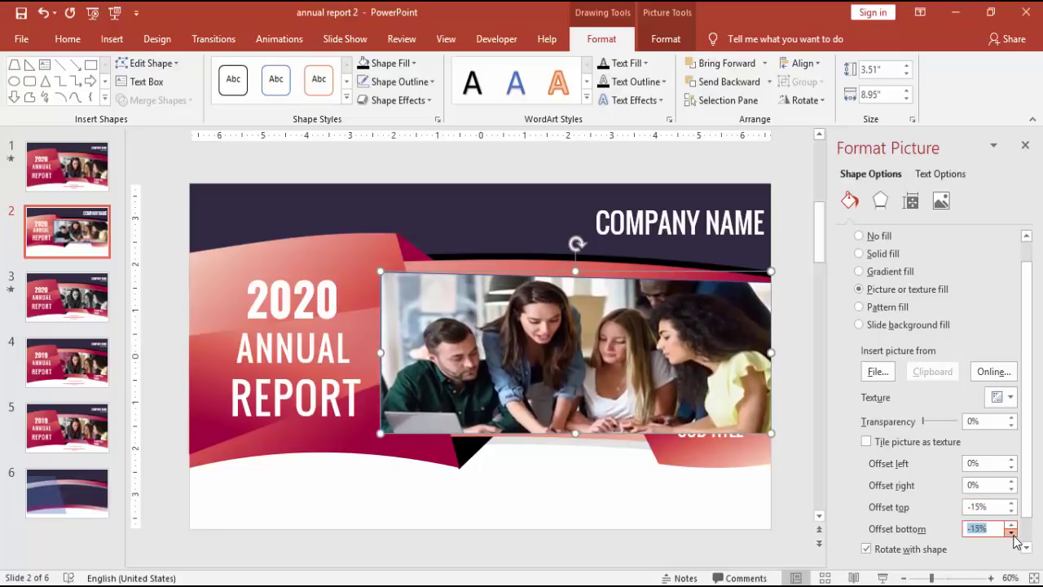
pyautogui.click(1012, 533)
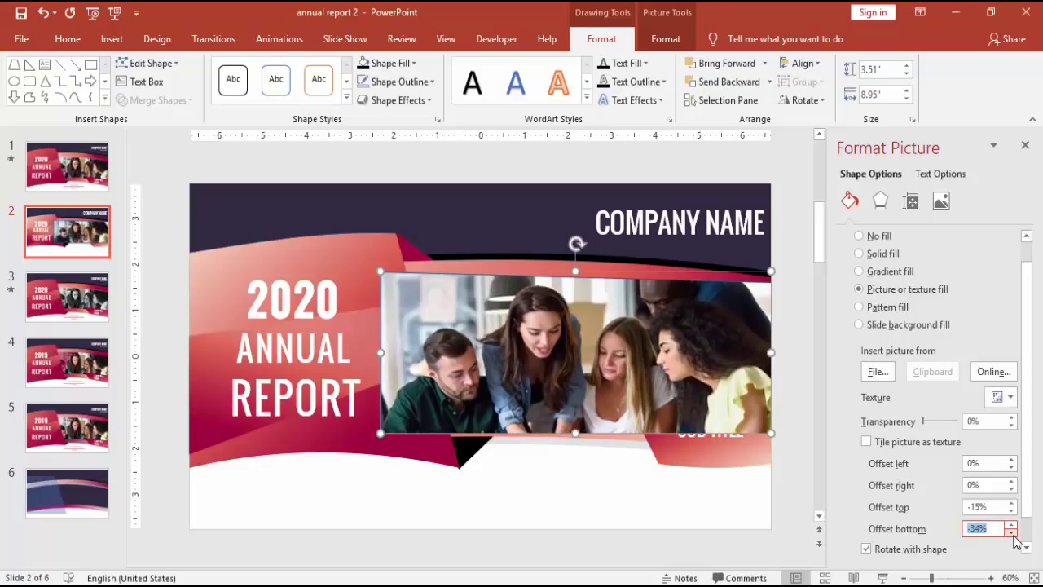
pyautogui.click(1013, 533)
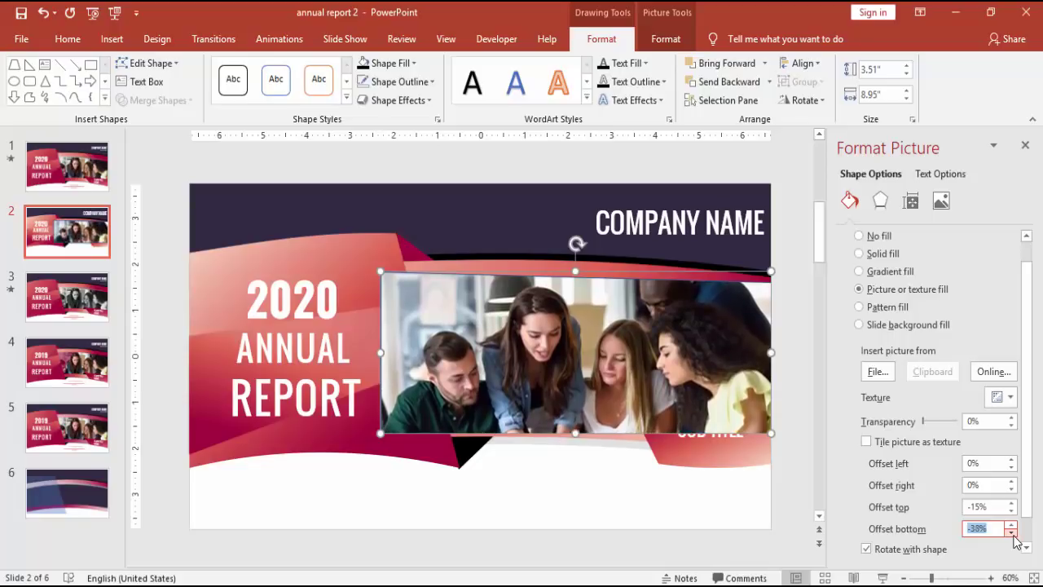
pyautogui.click(1011, 532)
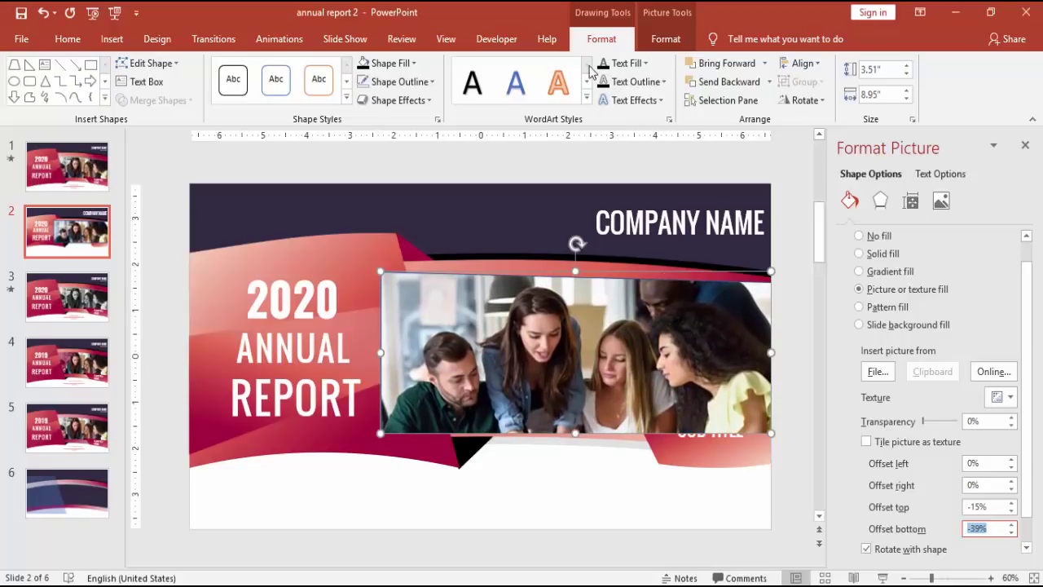
# - Remove the photo shape's outline and send it back behind the ribbons
pyautogui.click(400, 82)
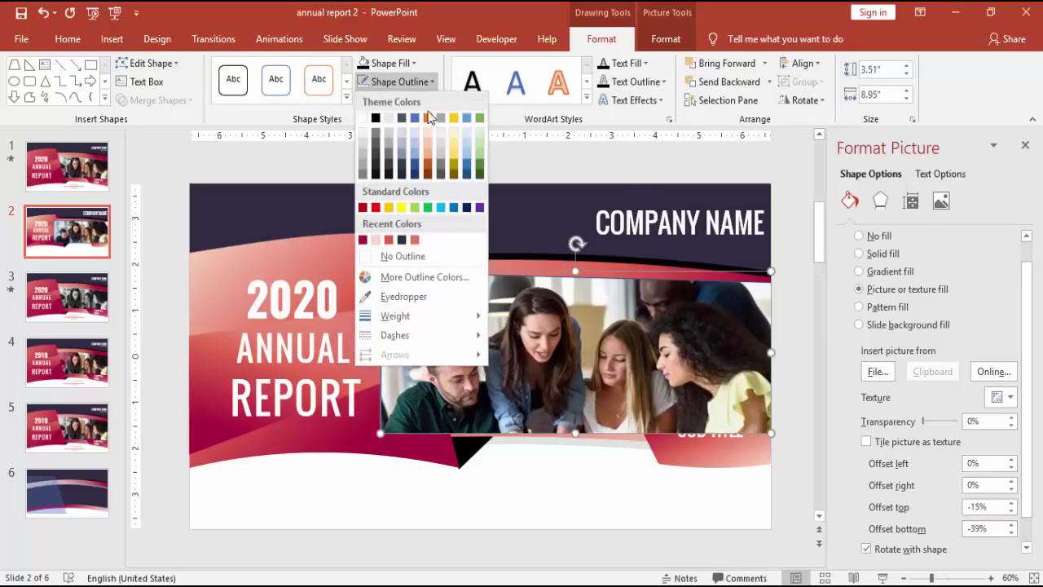
pyautogui.click(419, 255)
pyautogui.click(718, 84)
pyautogui.click(718, 84)
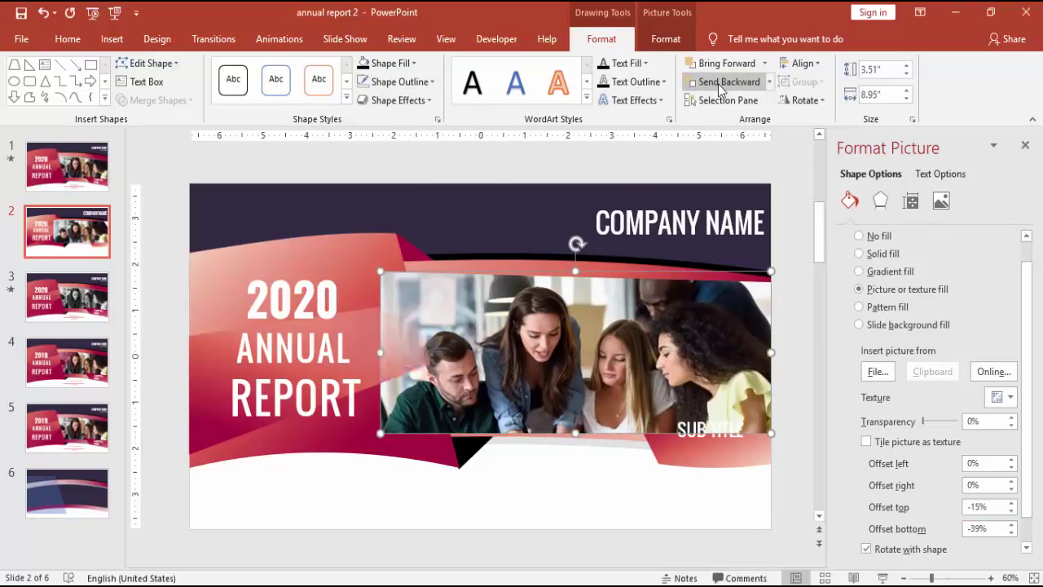
pyautogui.click(718, 84)
pyautogui.click(718, 84)
pyautogui.click(718, 84)
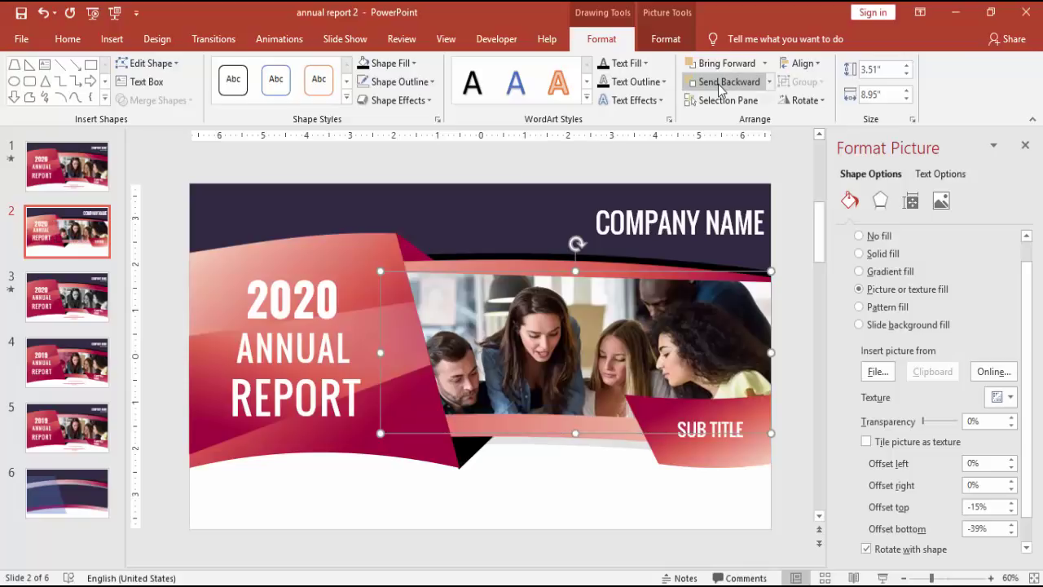
pyautogui.click(718, 84)
pyautogui.click(718, 83)
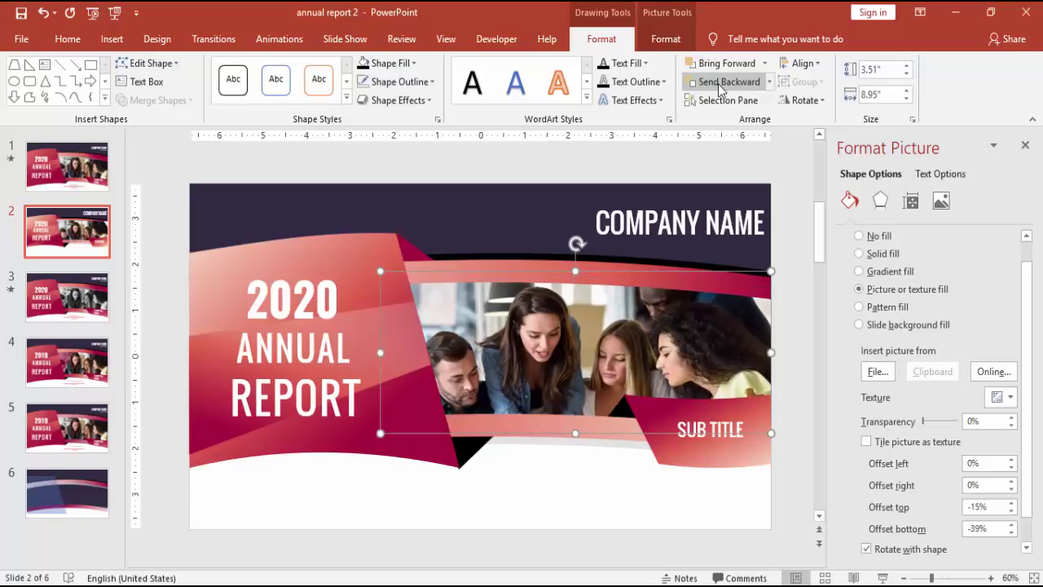
pyautogui.click(718, 84)
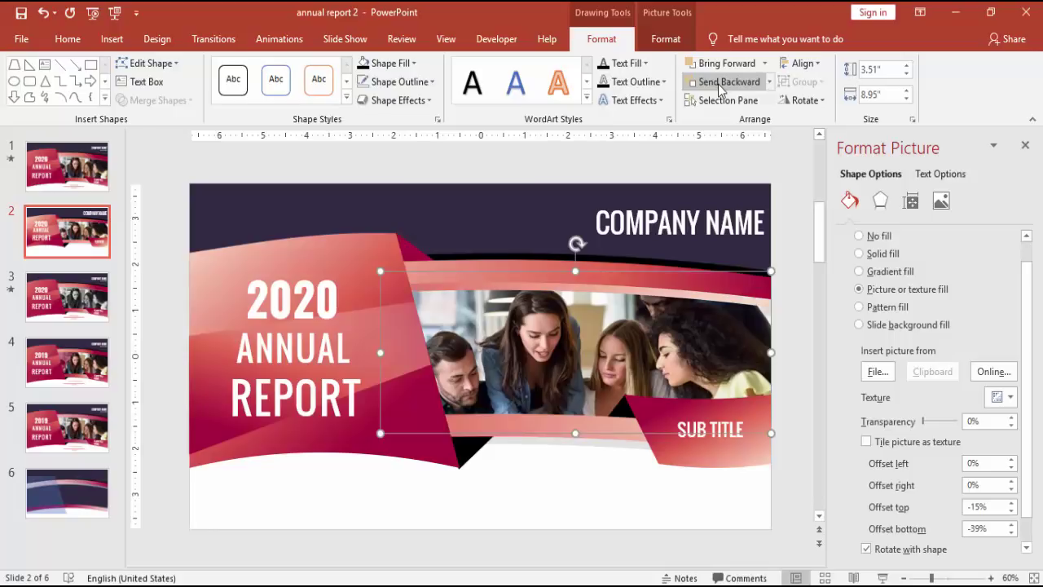
# - Close the background formatting panel, then select the photo rectangle and nudge it slightly
pyautogui.click(783, 185)
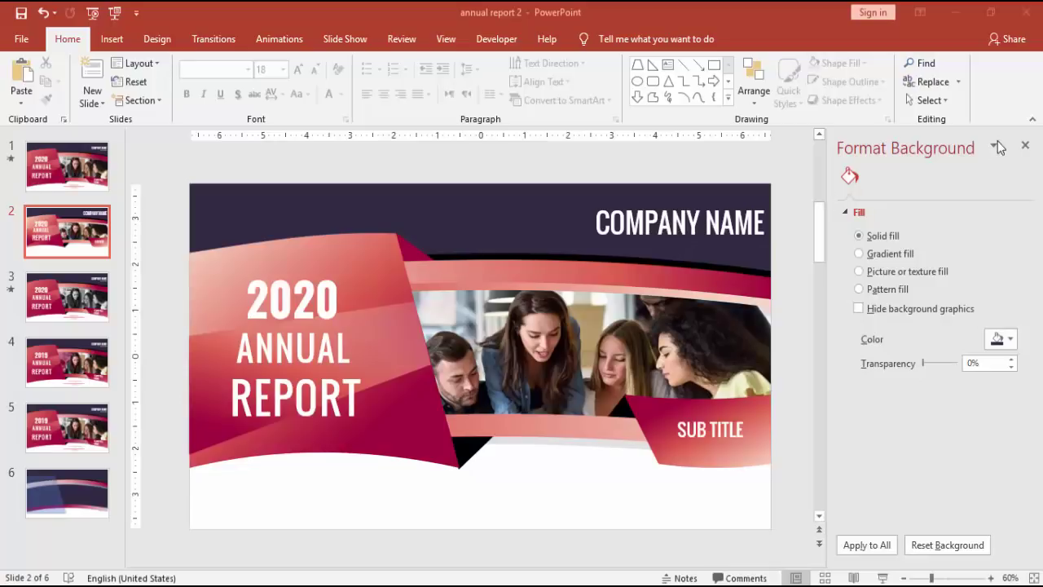
pyautogui.click(1025, 150)
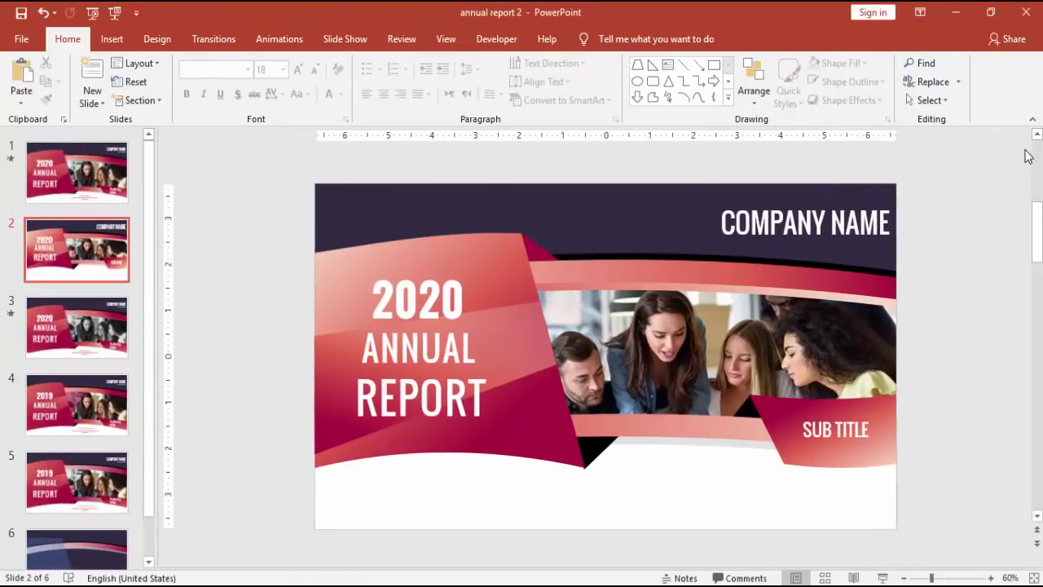
pyautogui.click(780, 336)
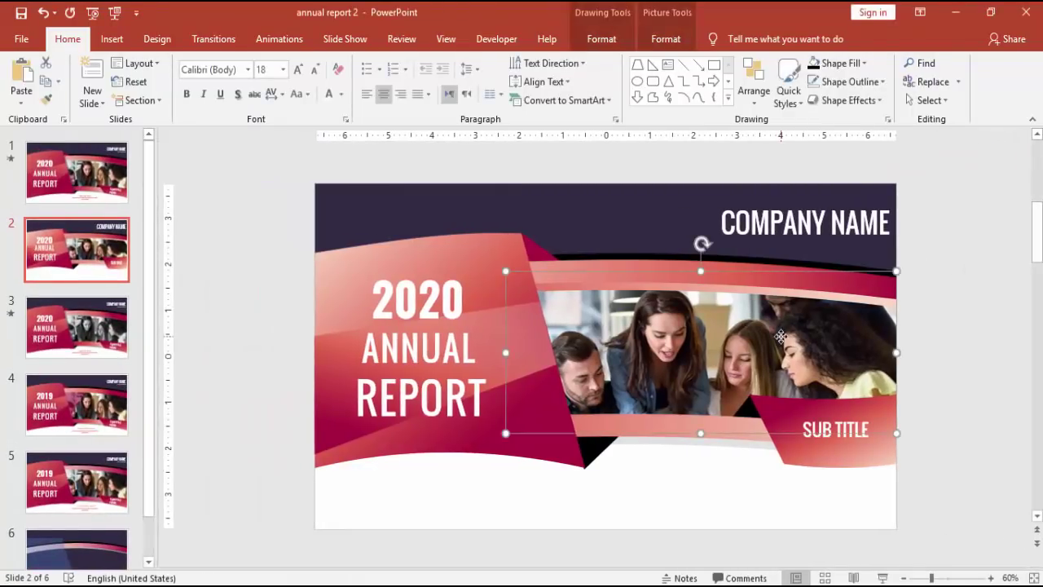
pyautogui.moveTo(781, 337)
pyautogui.mouseDown()
pyautogui.moveTo(733, 355)
pyautogui.moveTo(767, 348)
pyautogui.mouseUp()
# - Refill the photo rectangle with the 'building bottom view5' image file
pyautogui.rightClick(767, 348)
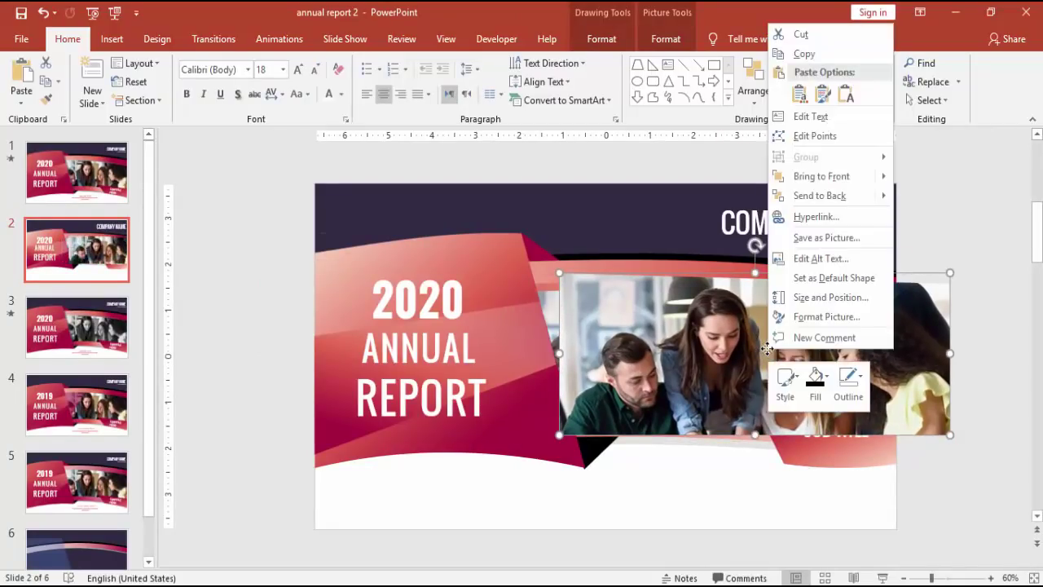
pyautogui.click(856, 313)
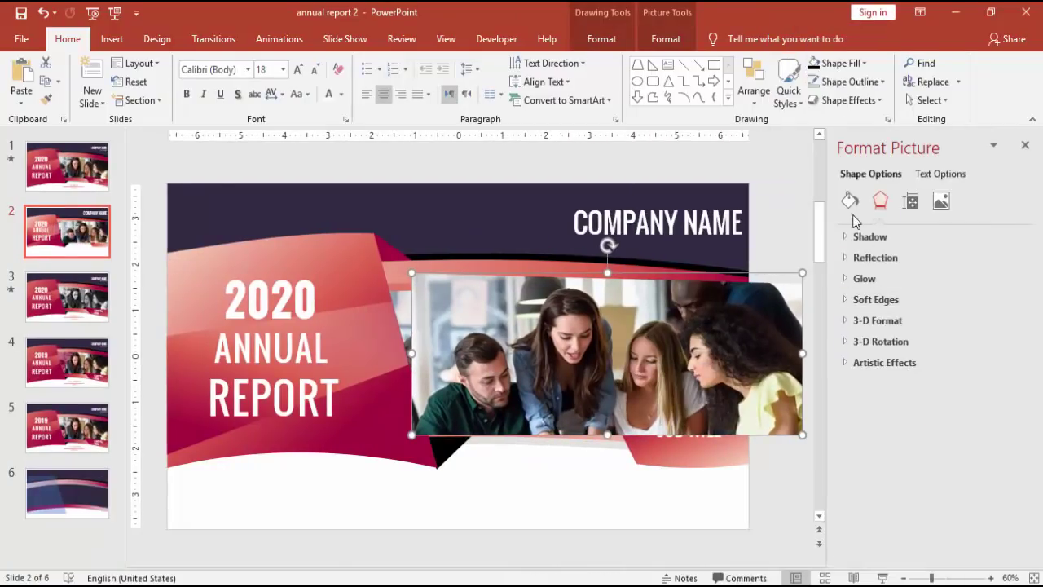
pyautogui.click(850, 201)
pyautogui.click(878, 396)
pyautogui.moveTo(438, 116); pyautogui.dragTo(424, 143)
pyautogui.click(163, 155)
pyautogui.click(400, 358)
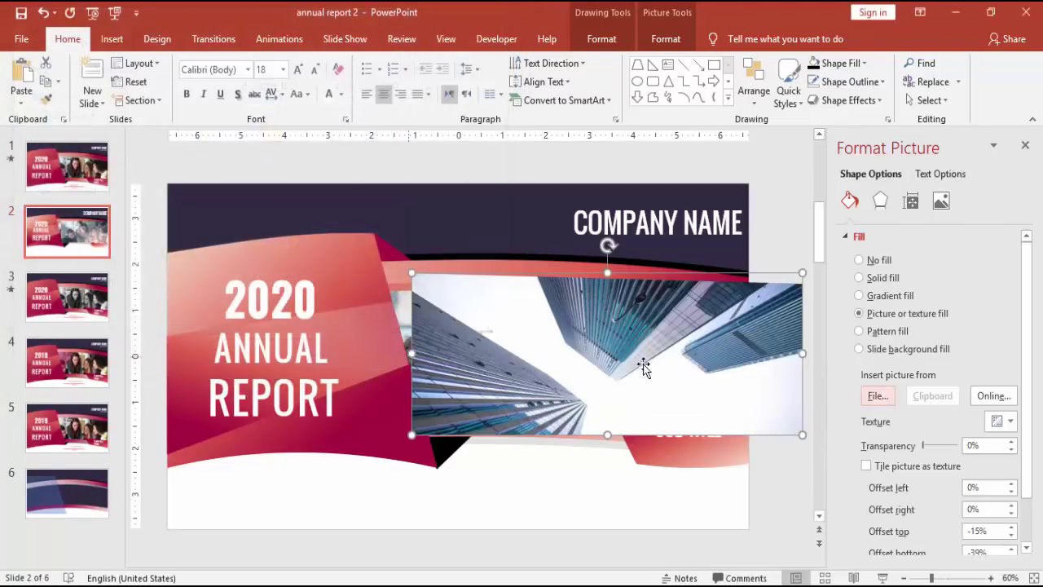
# - Move the building picture just off the slide's right edge
pyautogui.click(904, 580)
pyautogui.click(904, 580)
pyautogui.click(904, 580)
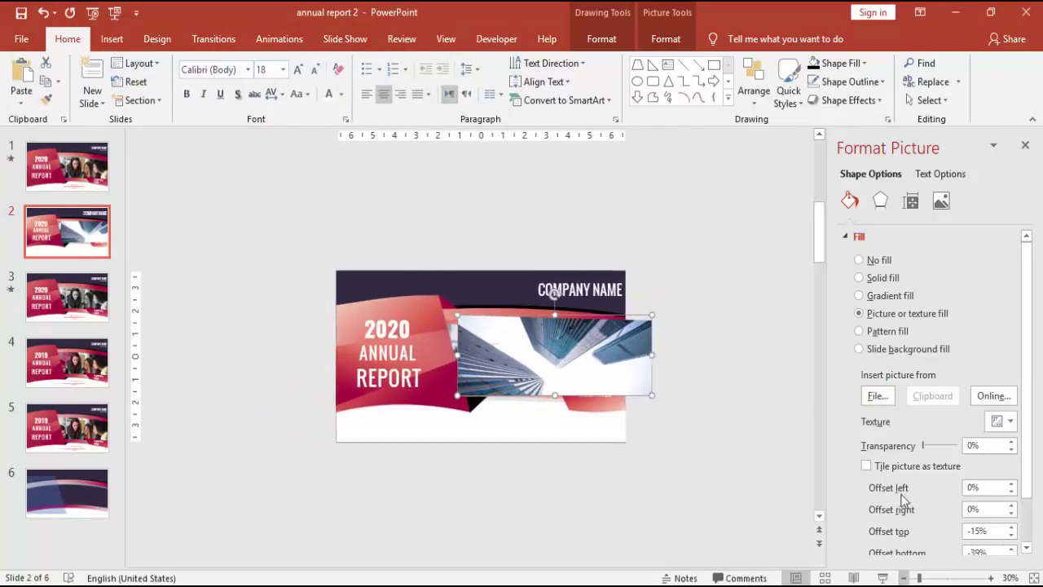
pyautogui.click(1025, 145)
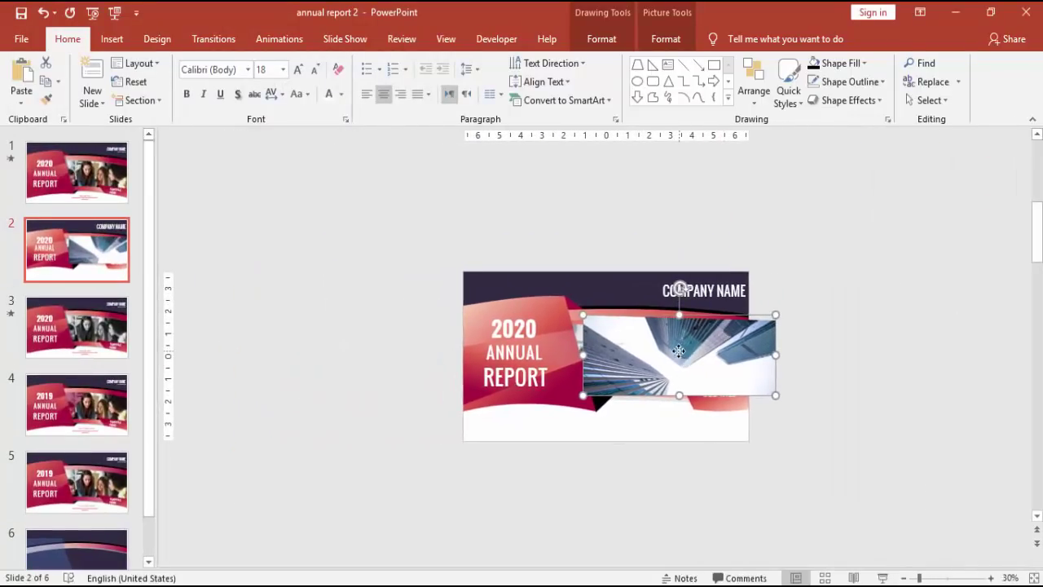
pyautogui.moveTo(683, 355); pyautogui.dragTo(846, 356)
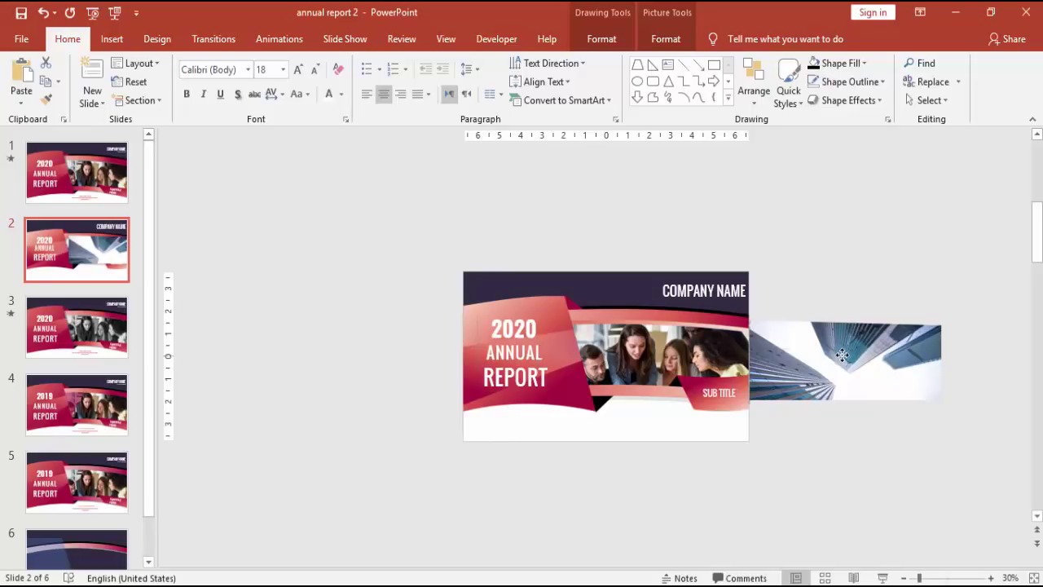
pyautogui.moveTo(842, 355); pyautogui.dragTo(823, 350)
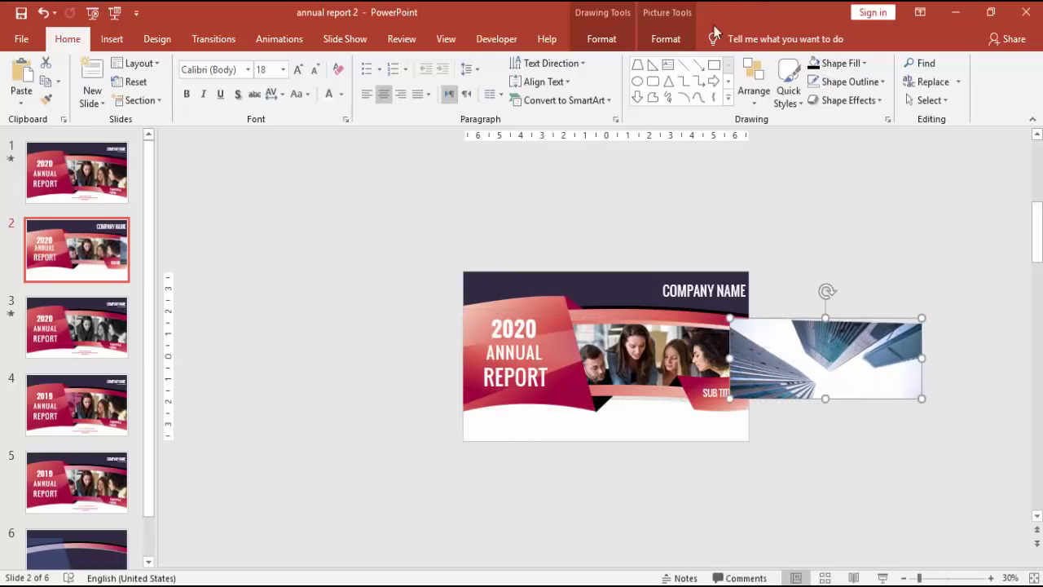
# - Send the building picture back behind the pink shapes and align it to the slide's right edge
pyautogui.click(666, 39)
pyautogui.click(745, 84)
pyautogui.click(746, 91)
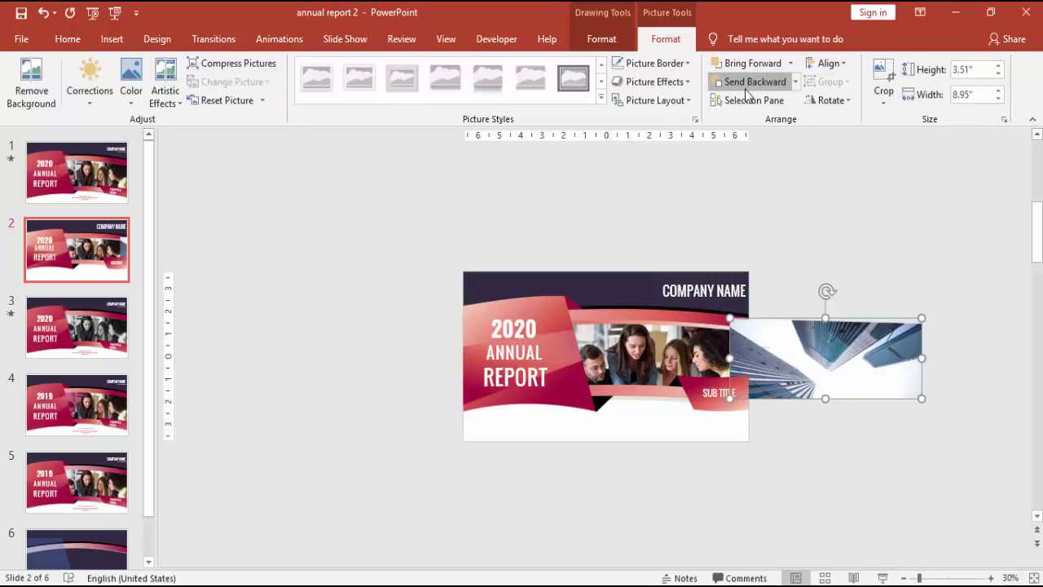
pyautogui.click(746, 92)
pyautogui.click(746, 91)
pyautogui.click(746, 91)
pyautogui.click(746, 92)
pyautogui.click(745, 92)
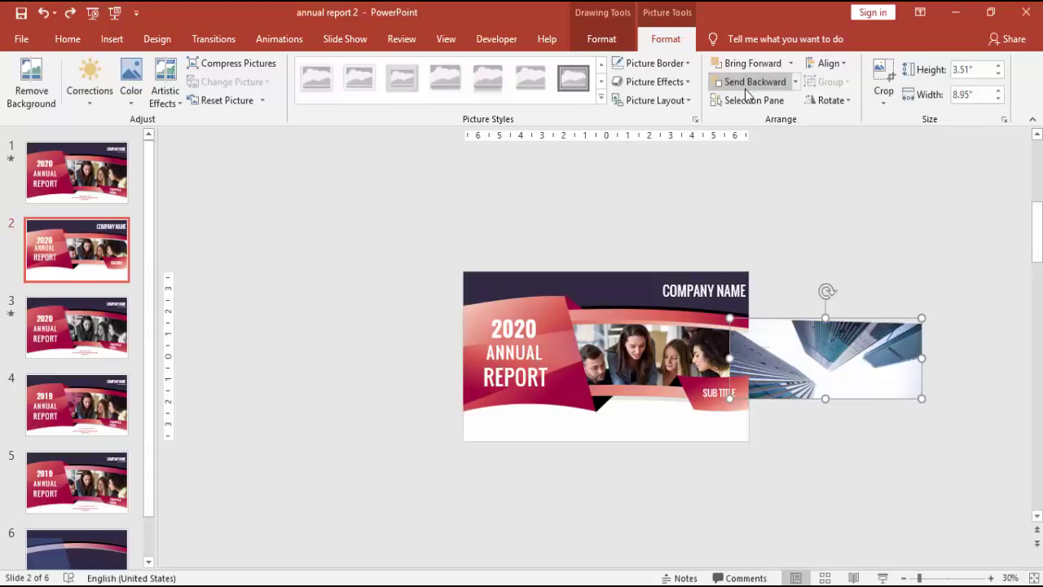
pyautogui.moveTo(792, 353); pyautogui.dragTo(808, 353)
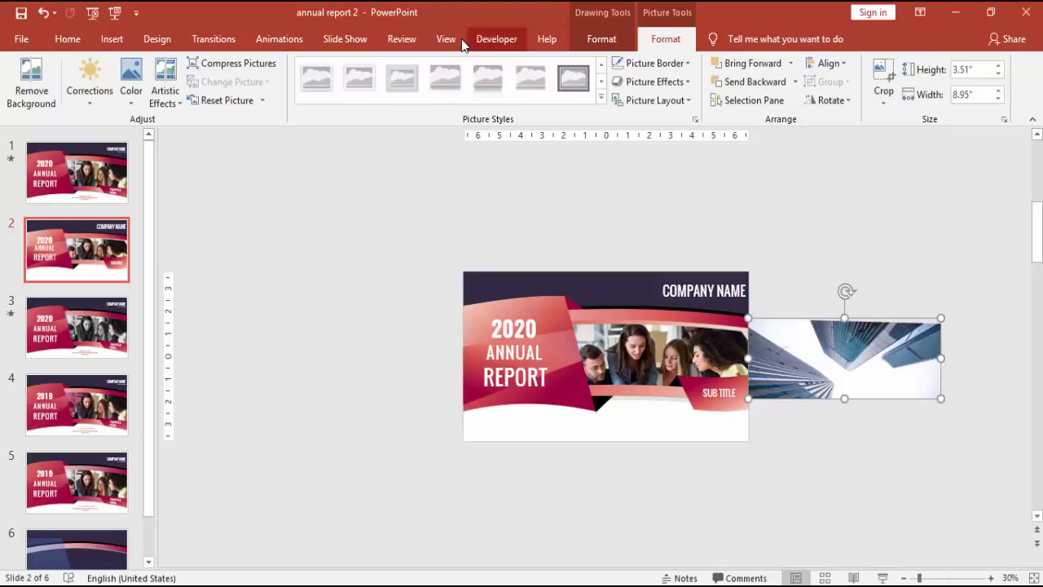
# - Add a Lines motion path to the building picture, ending left inside the photo band
pyautogui.click(287, 39)
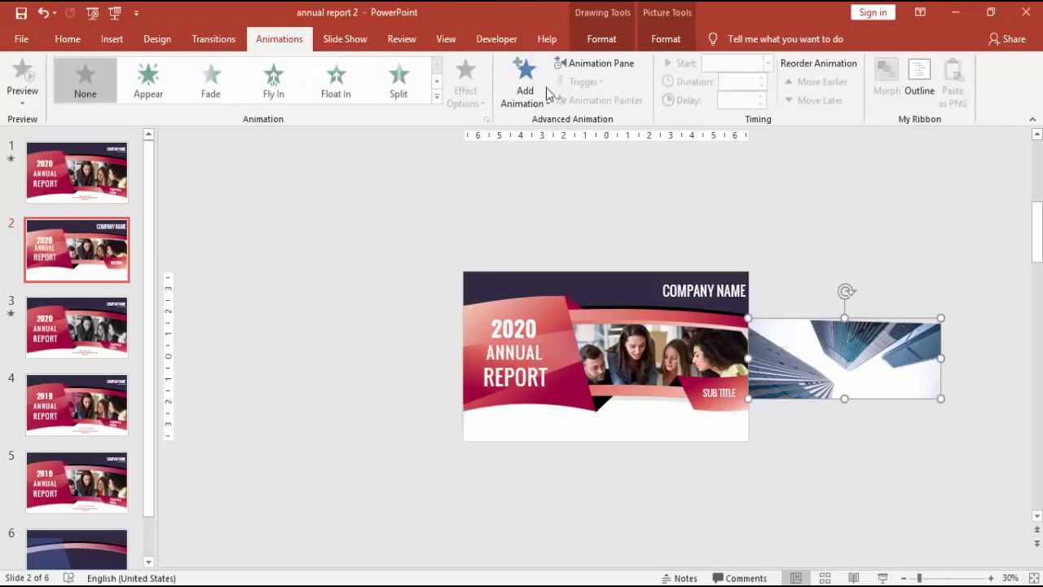
pyautogui.click(525, 81)
pyautogui.scroll(-3, 615, 326)
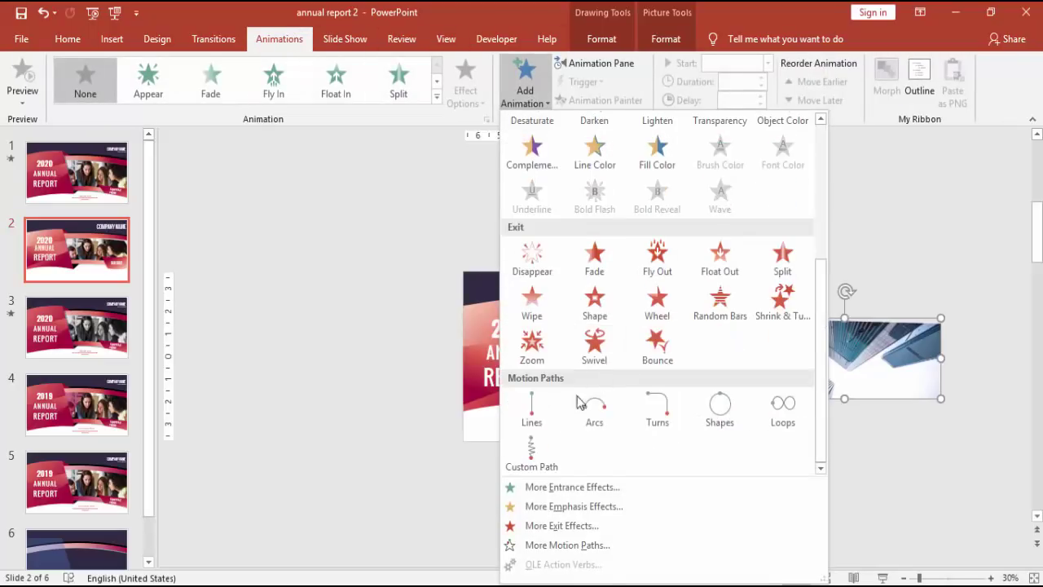
pyautogui.click(532, 412)
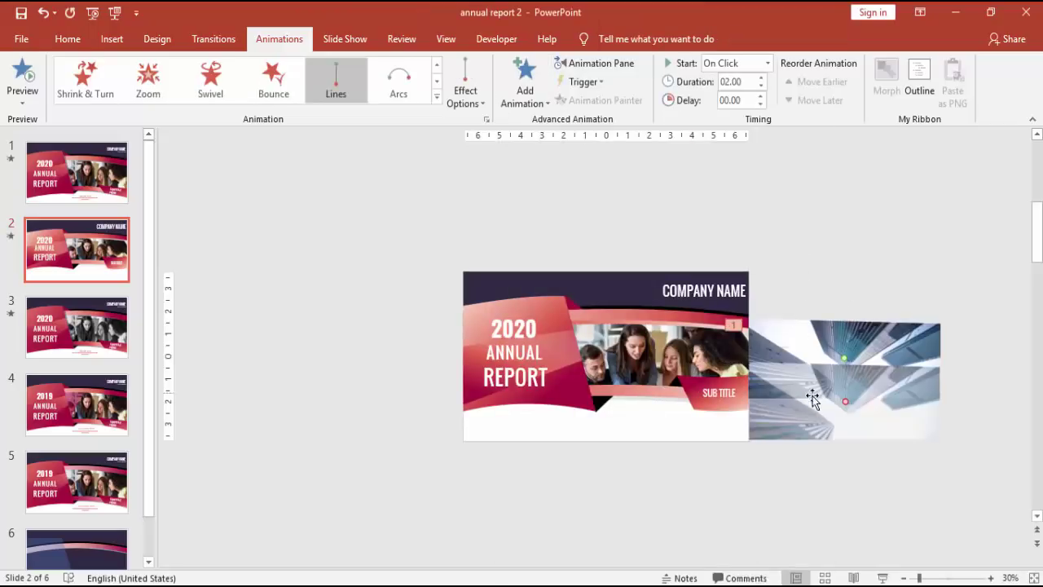
pyautogui.moveTo(832, 401); pyautogui.dragTo(656, 355)
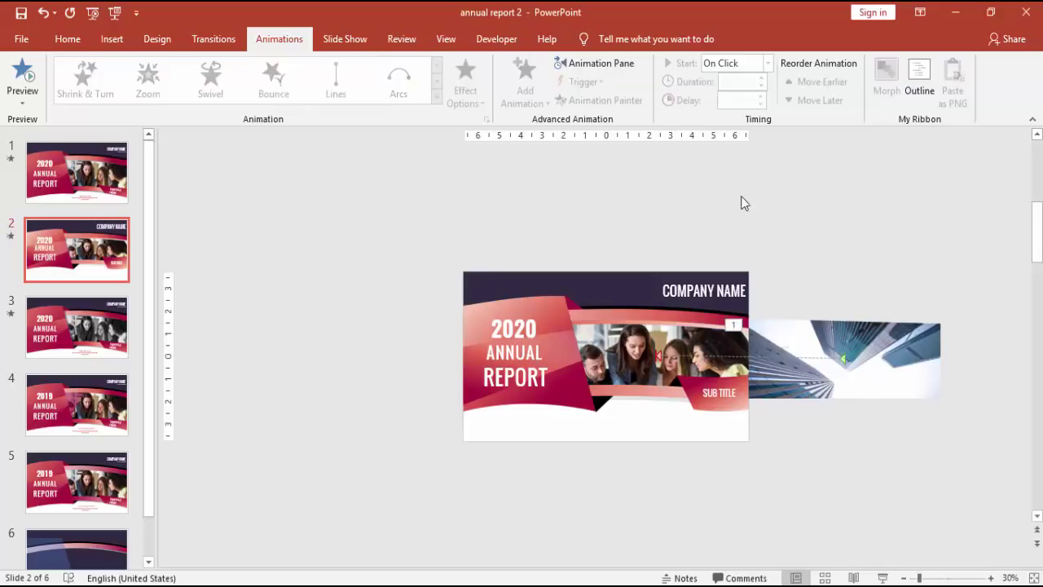
# - Give the Rectangle 25 animation no smooth start or end and a 0.5-second duration
pyautogui.click(576, 65)
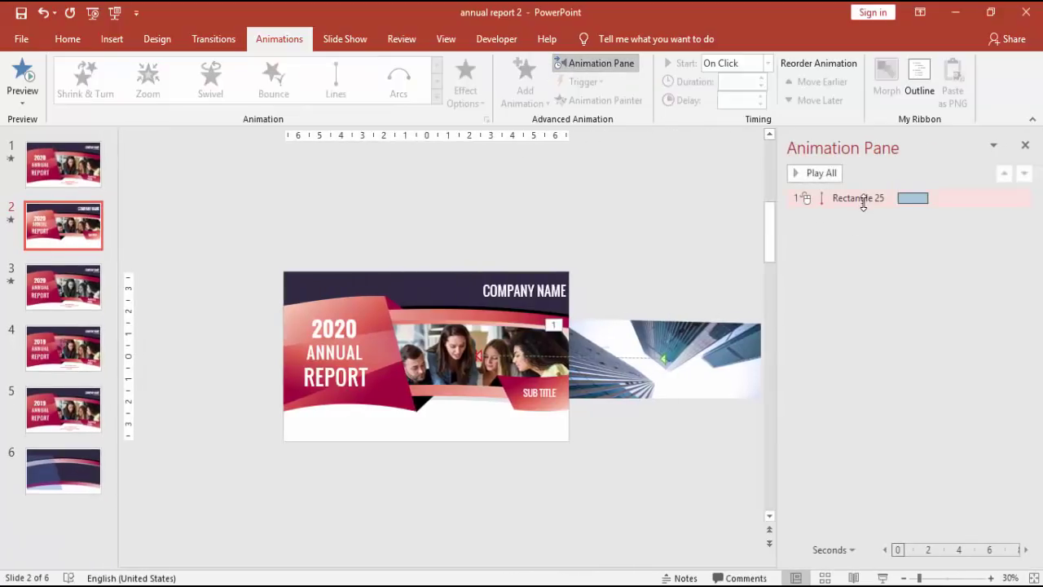
pyautogui.click(863, 202)
pyautogui.doubleClick(862, 201)
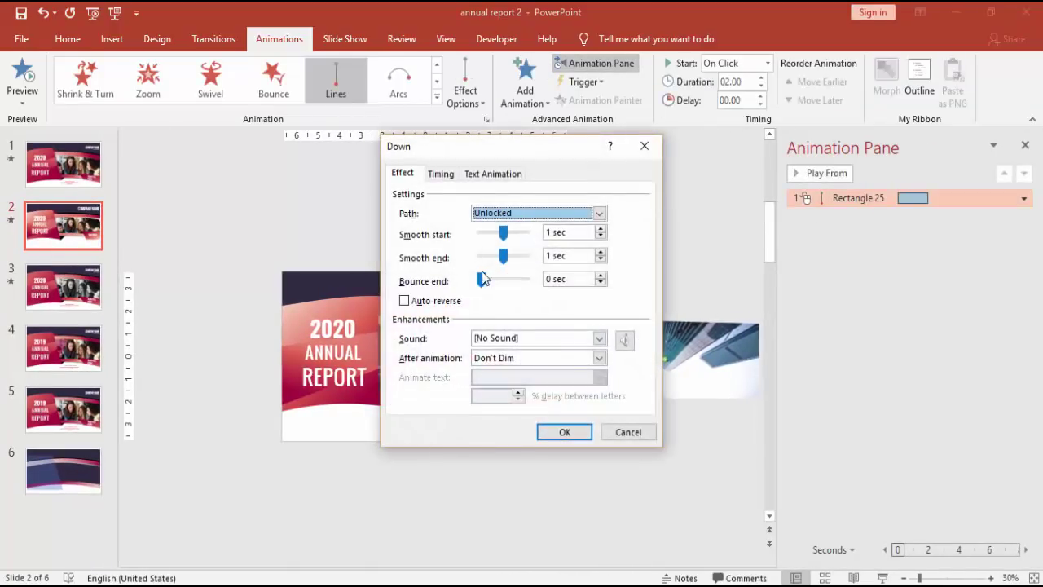
pyautogui.moveTo(503, 261)
pyautogui.mouseDown()
pyautogui.moveTo(484, 258)
pyautogui.moveTo(481, 233)
pyautogui.moveTo(481, 258)
pyautogui.moveTo(505, 279)
pyautogui.mouseUp()
pyautogui.click(442, 176)
pyautogui.click(560, 234)
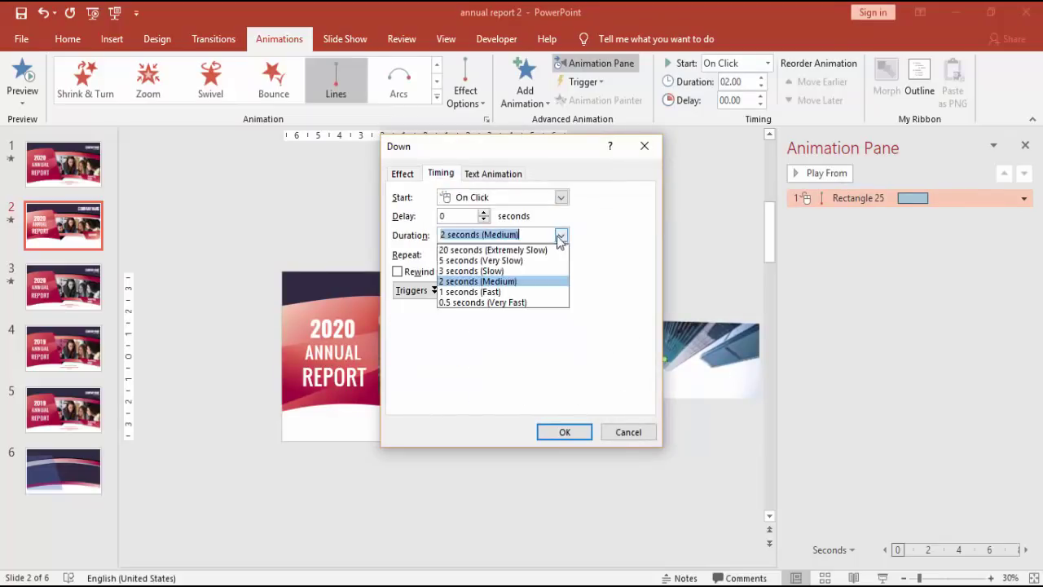
pyautogui.click(534, 303)
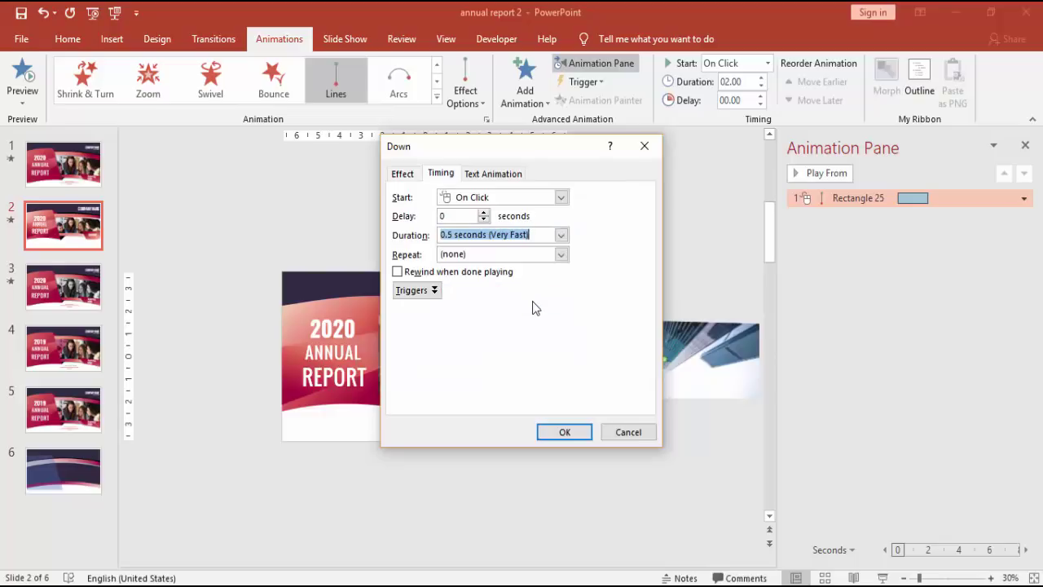
pyautogui.click(571, 439)
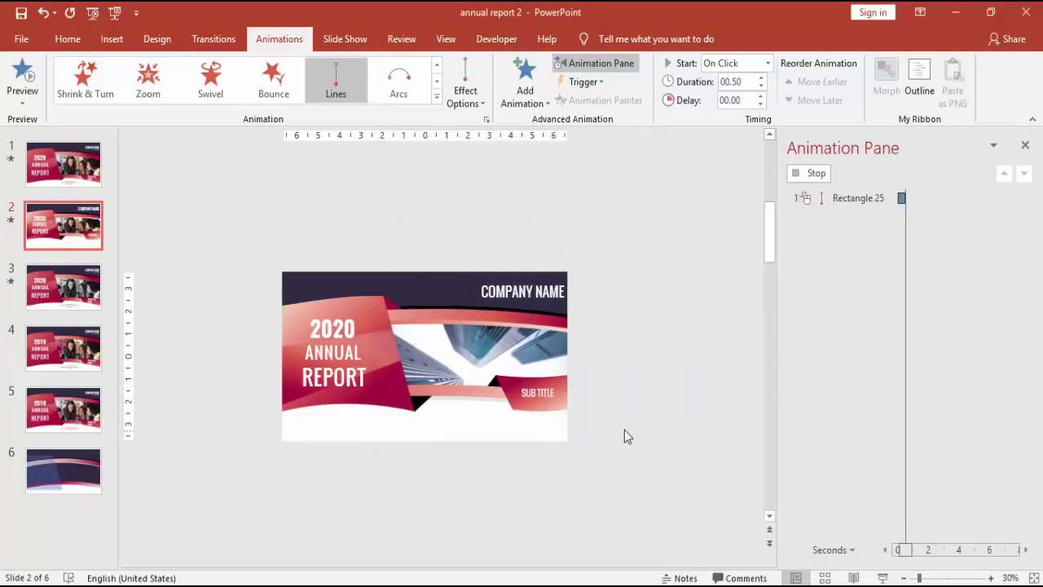
pyautogui.click(696, 276)
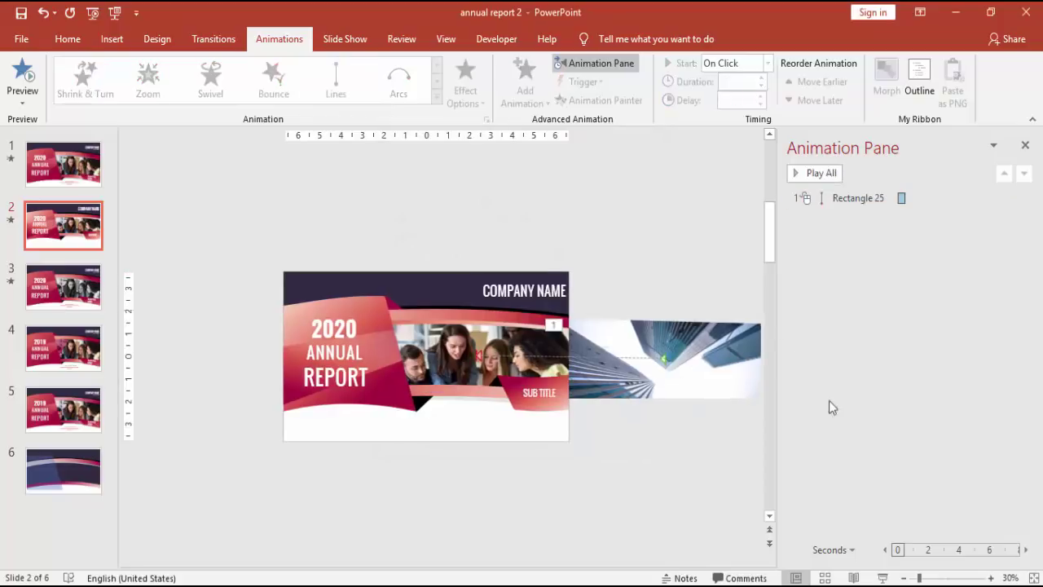